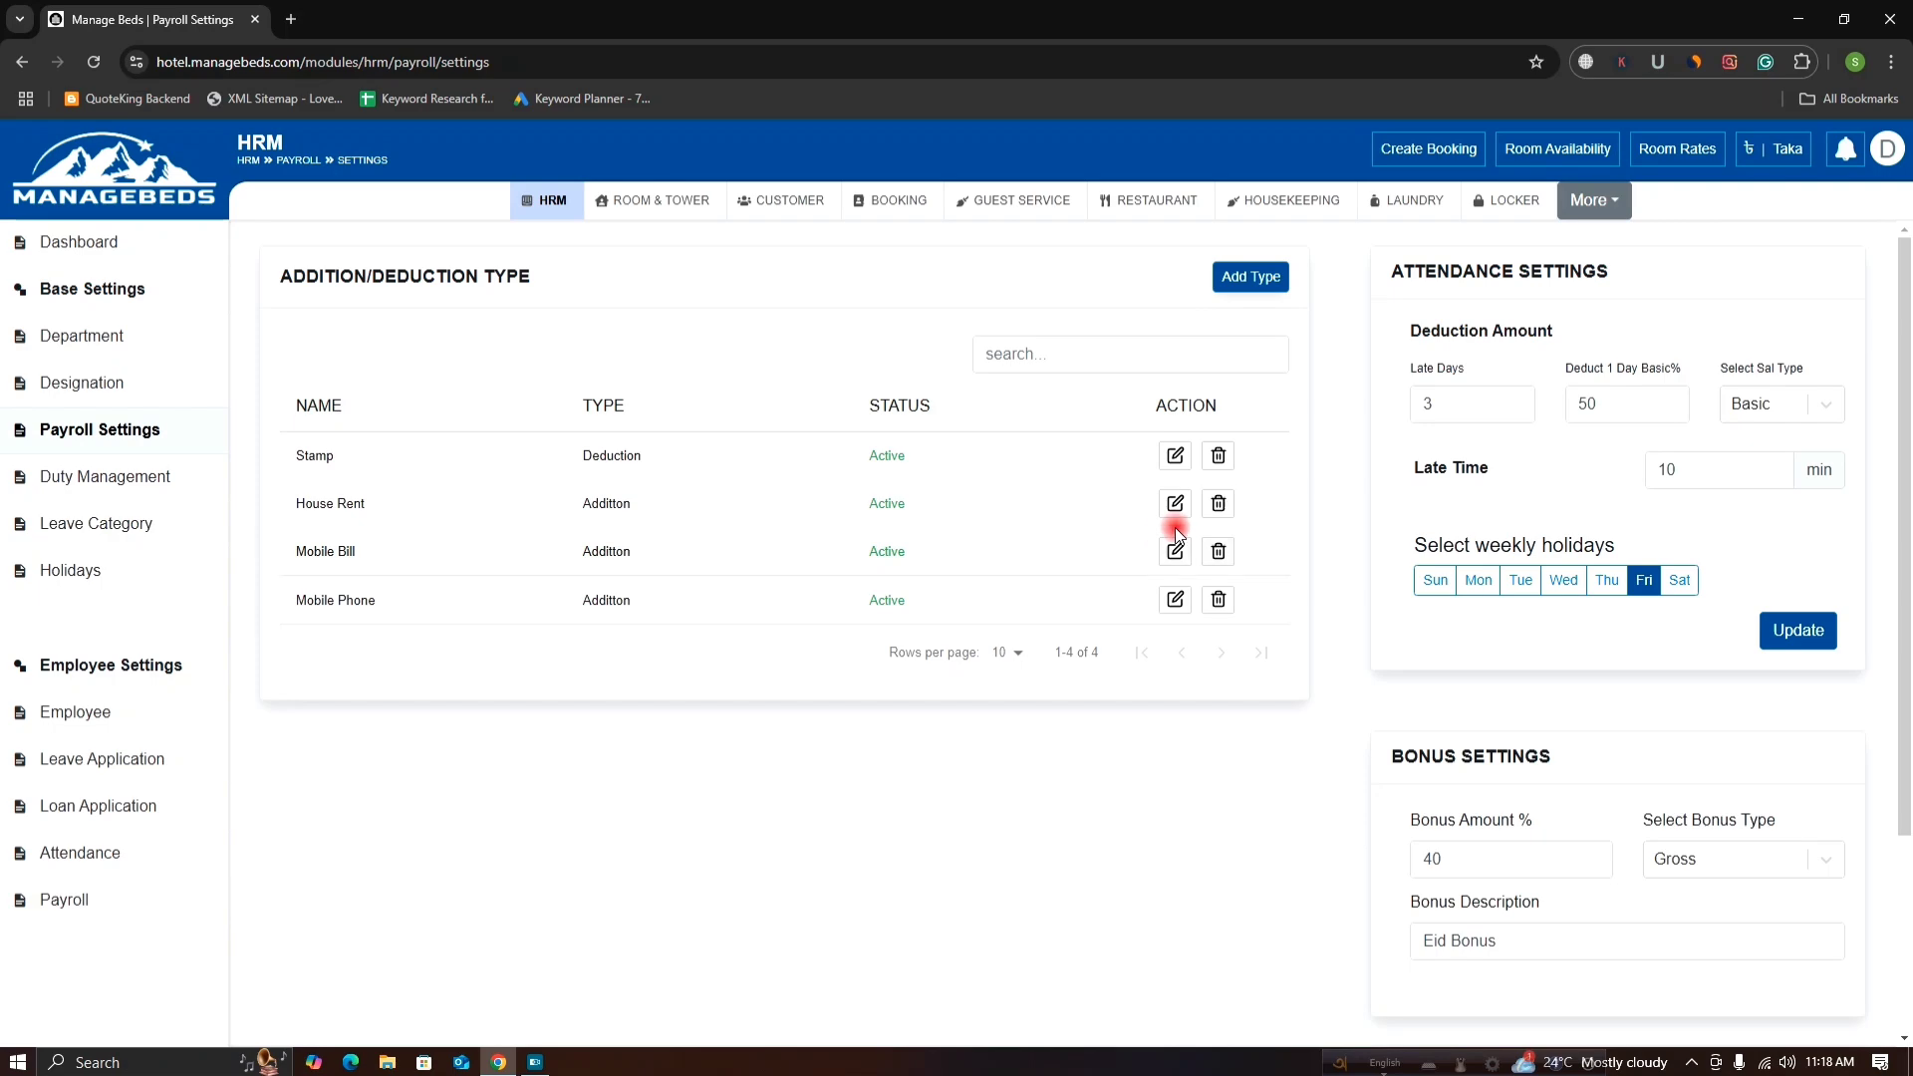
Step: Create an active addition type named Transport Bill in the Addition/Deduction Type list
click(1252, 287)
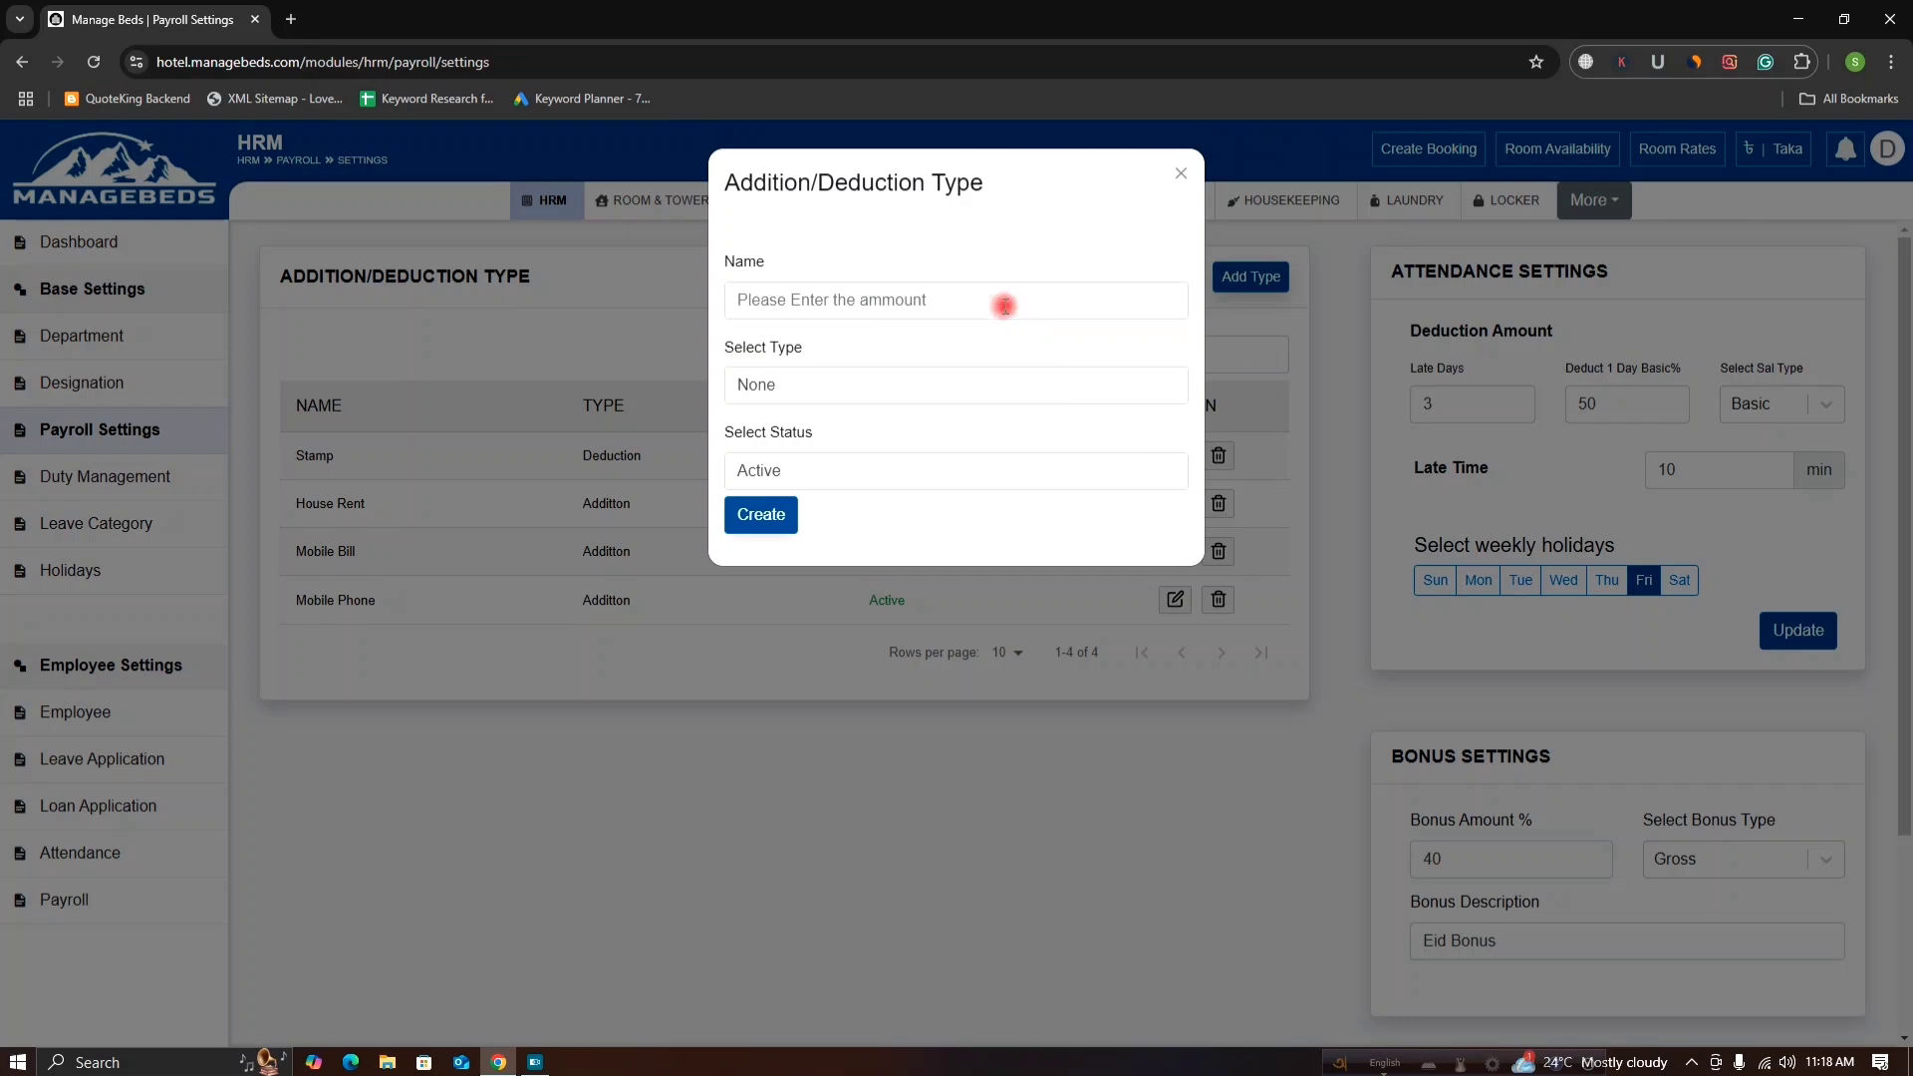
click(1005, 306)
text(T)
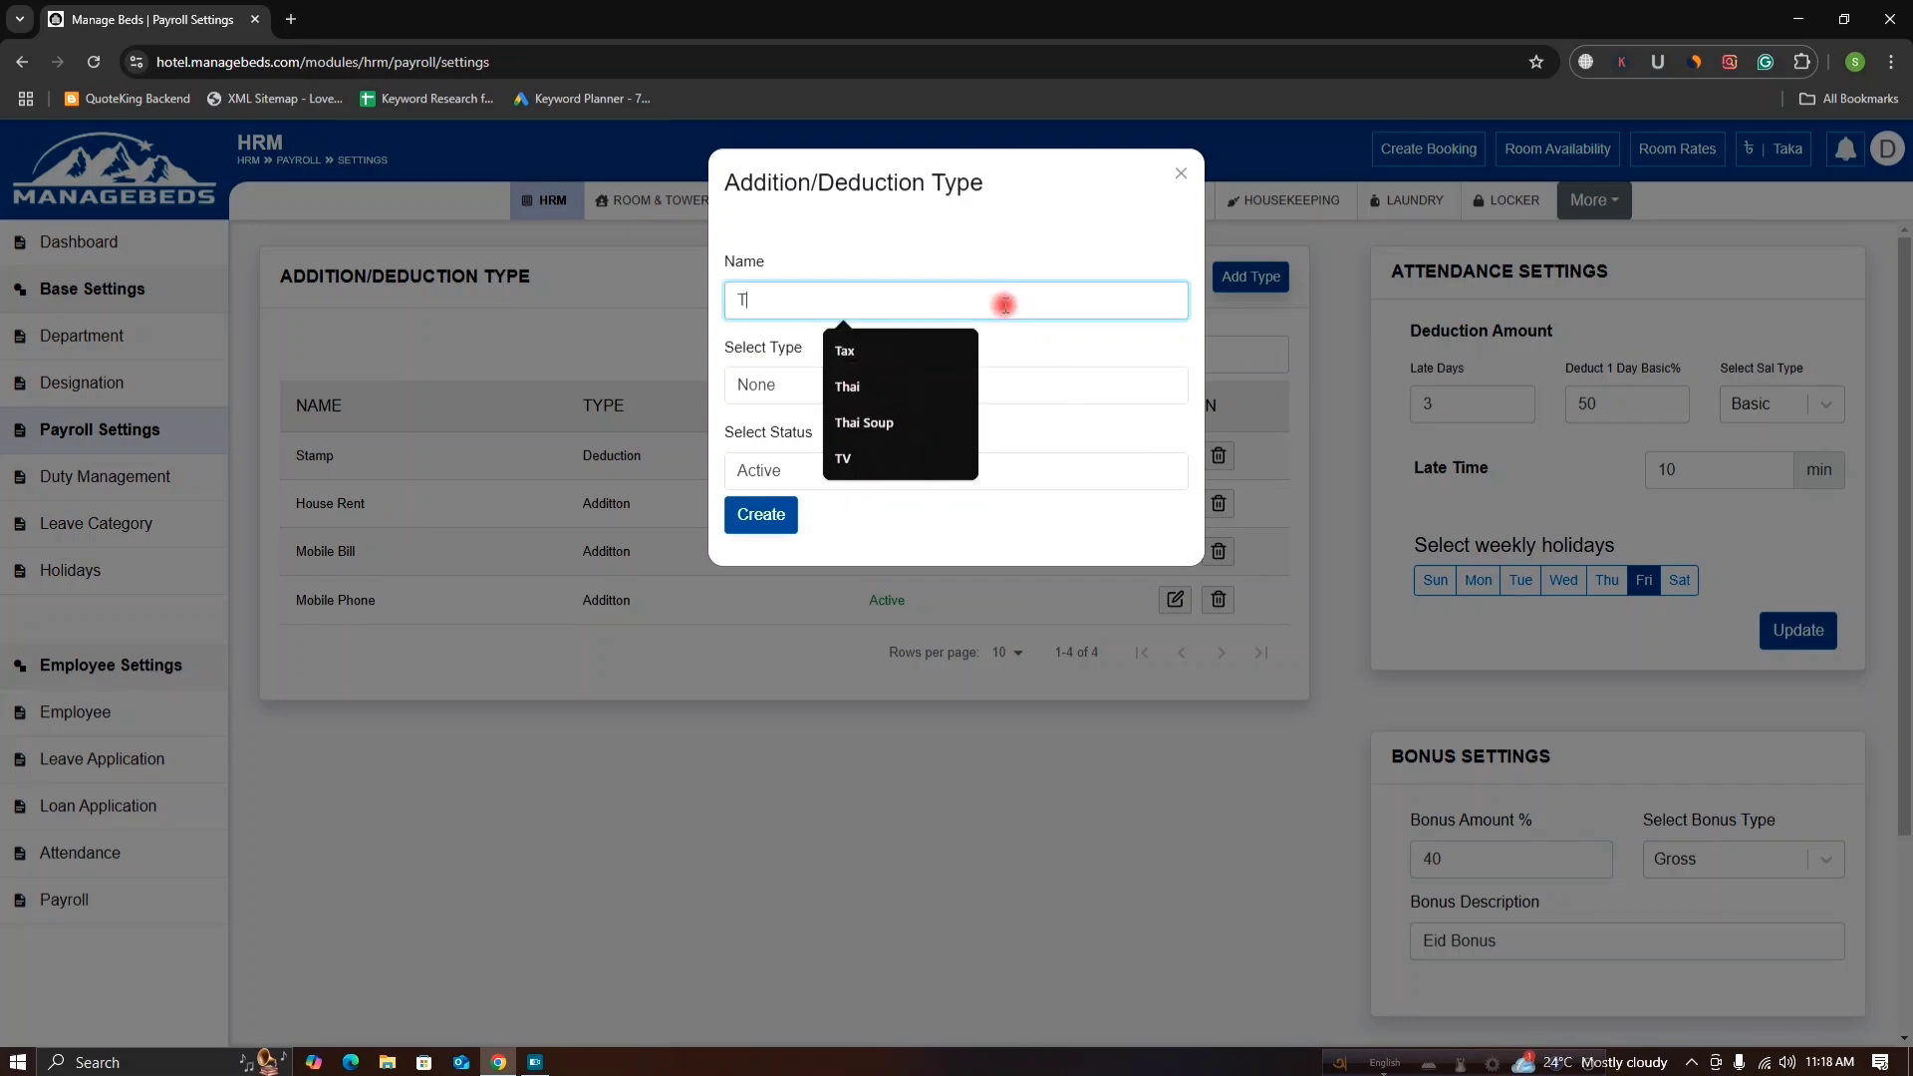
text(rans)
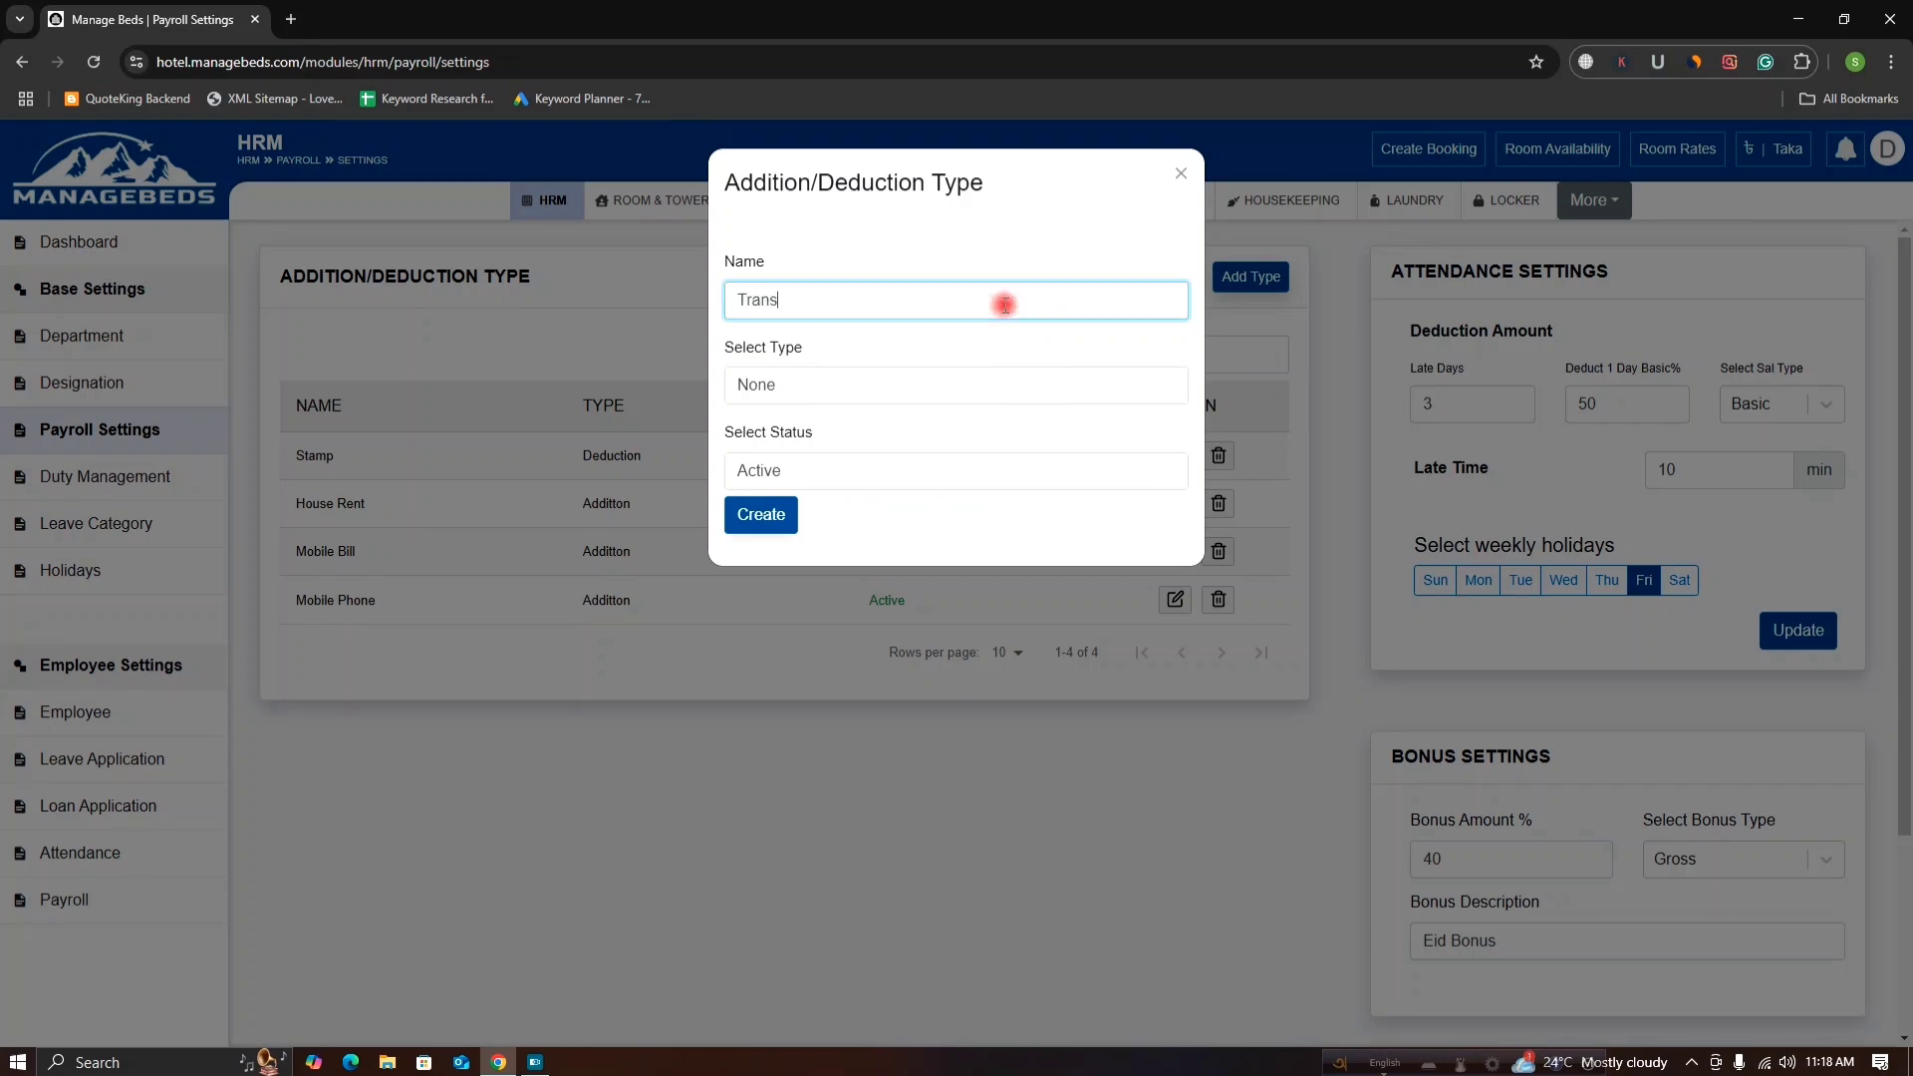
text(port Bill)
click(1037, 387)
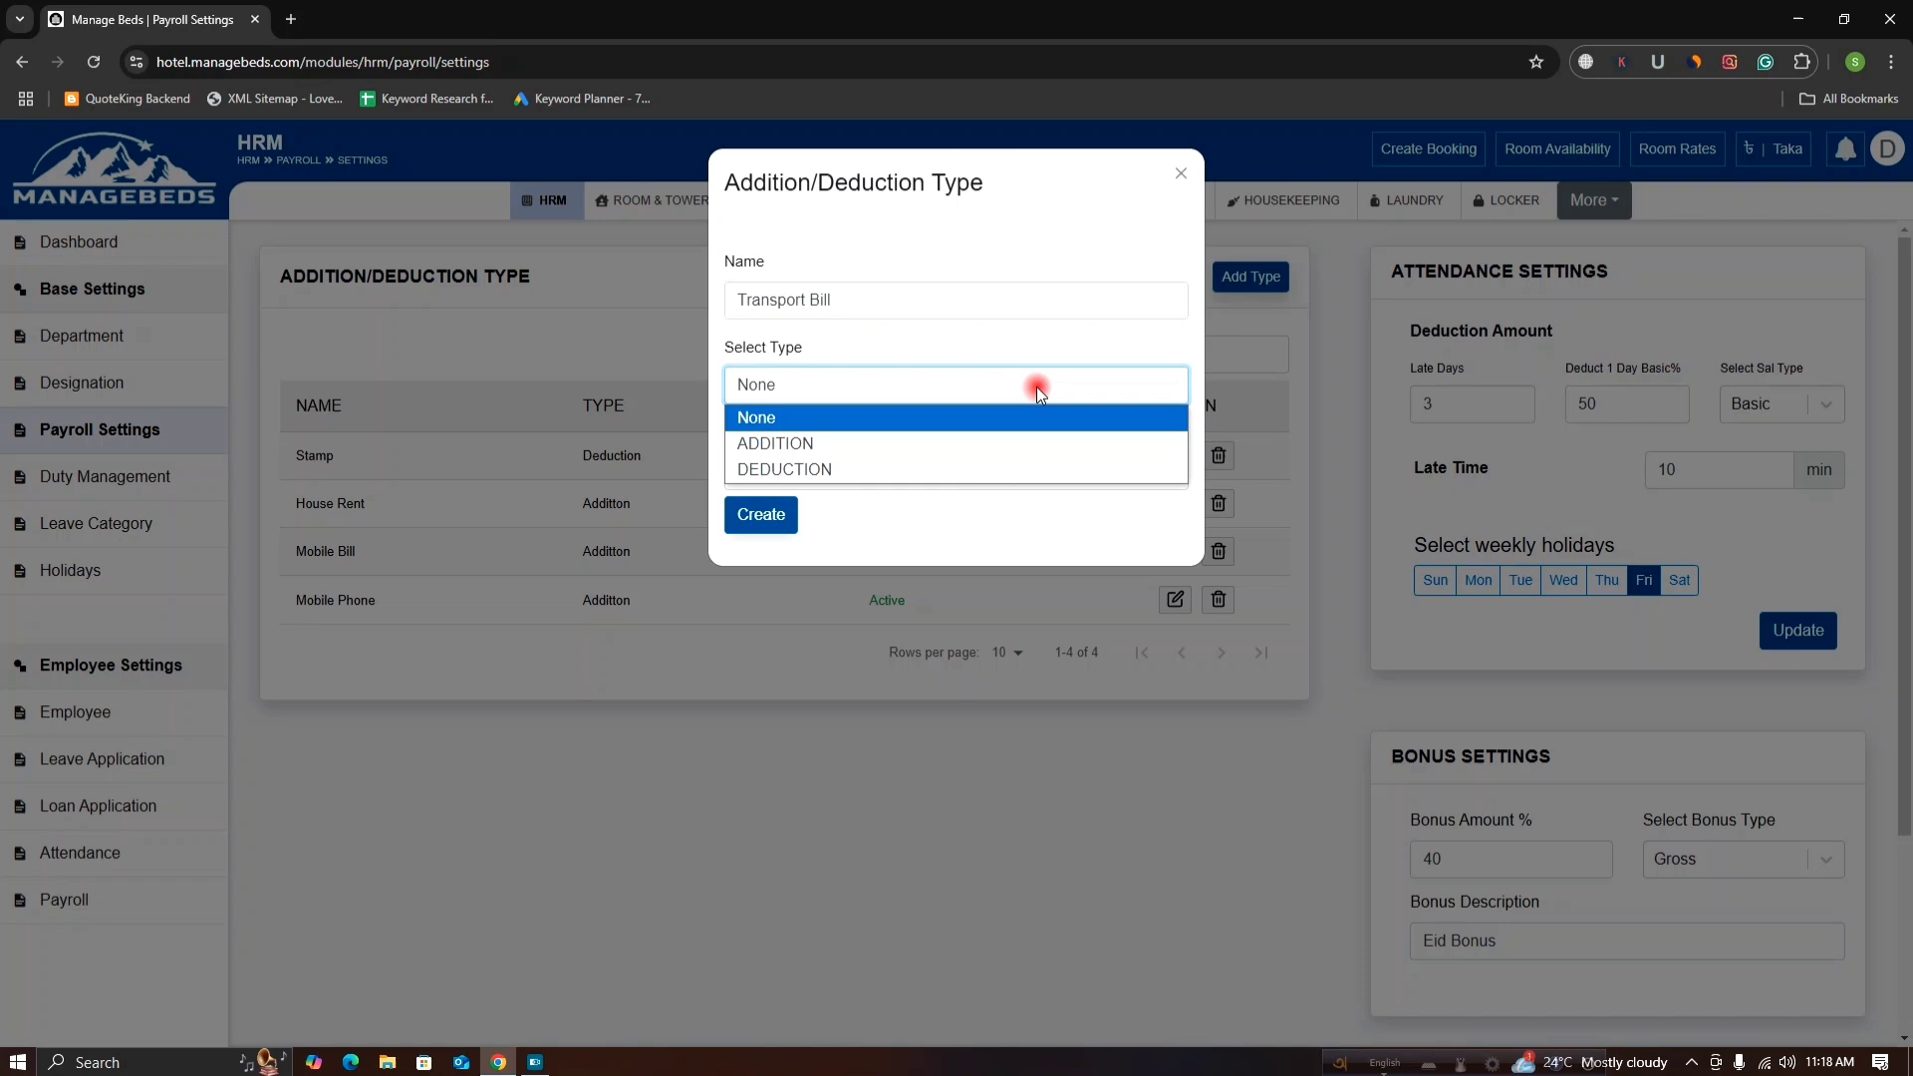
click(923, 445)
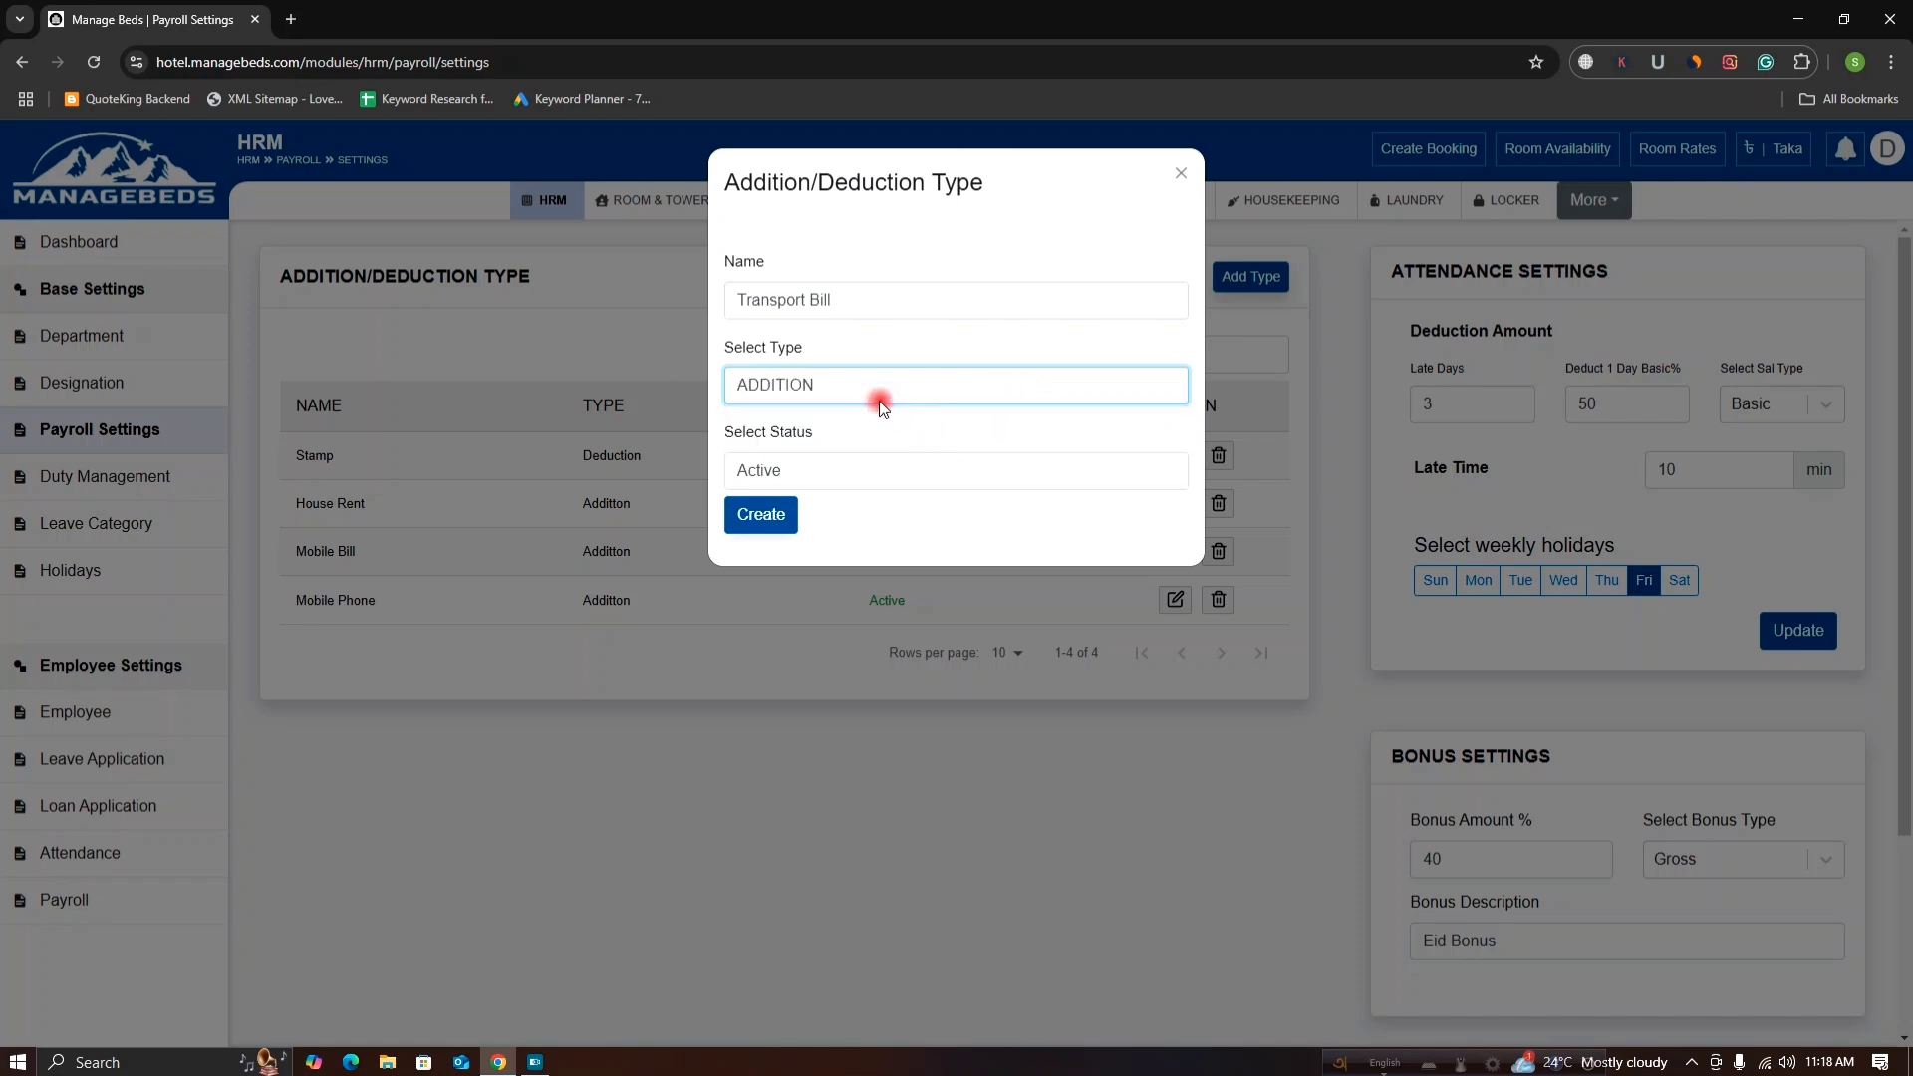
click(893, 479)
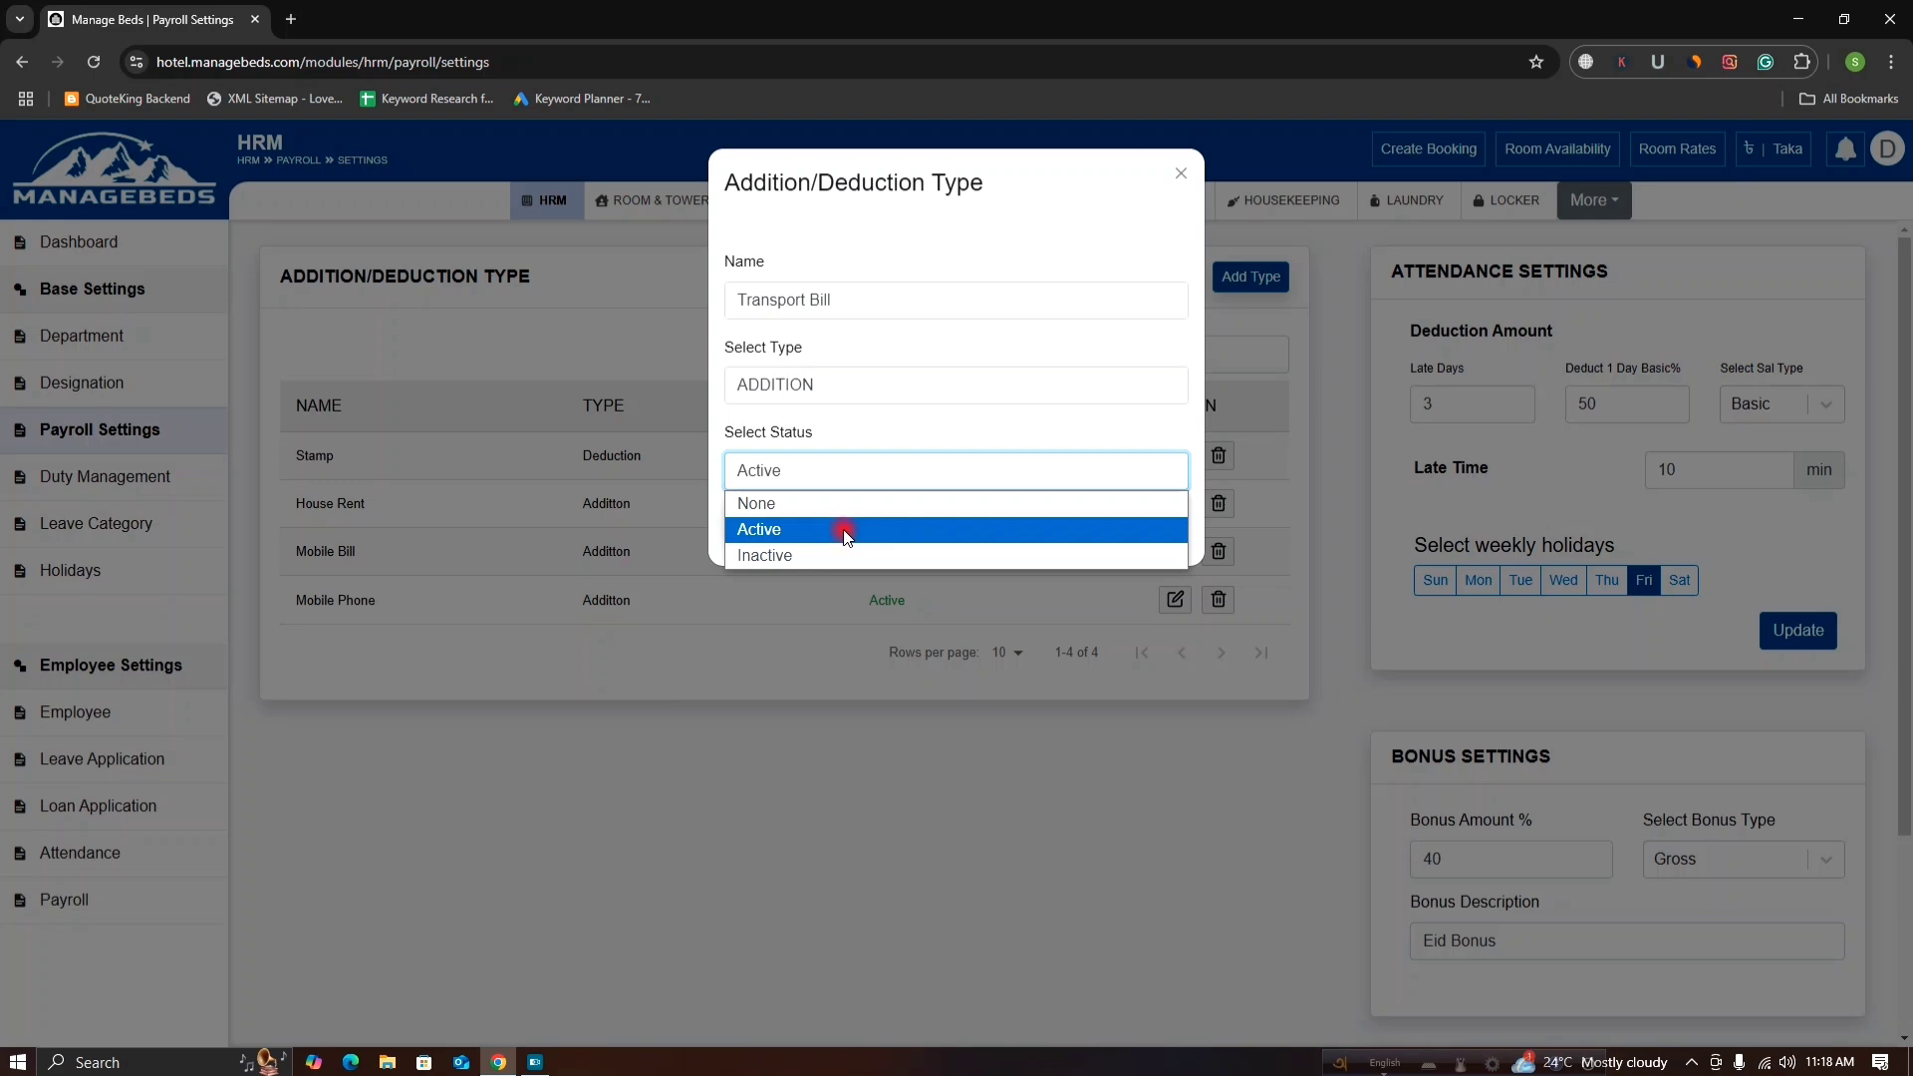
click(841, 530)
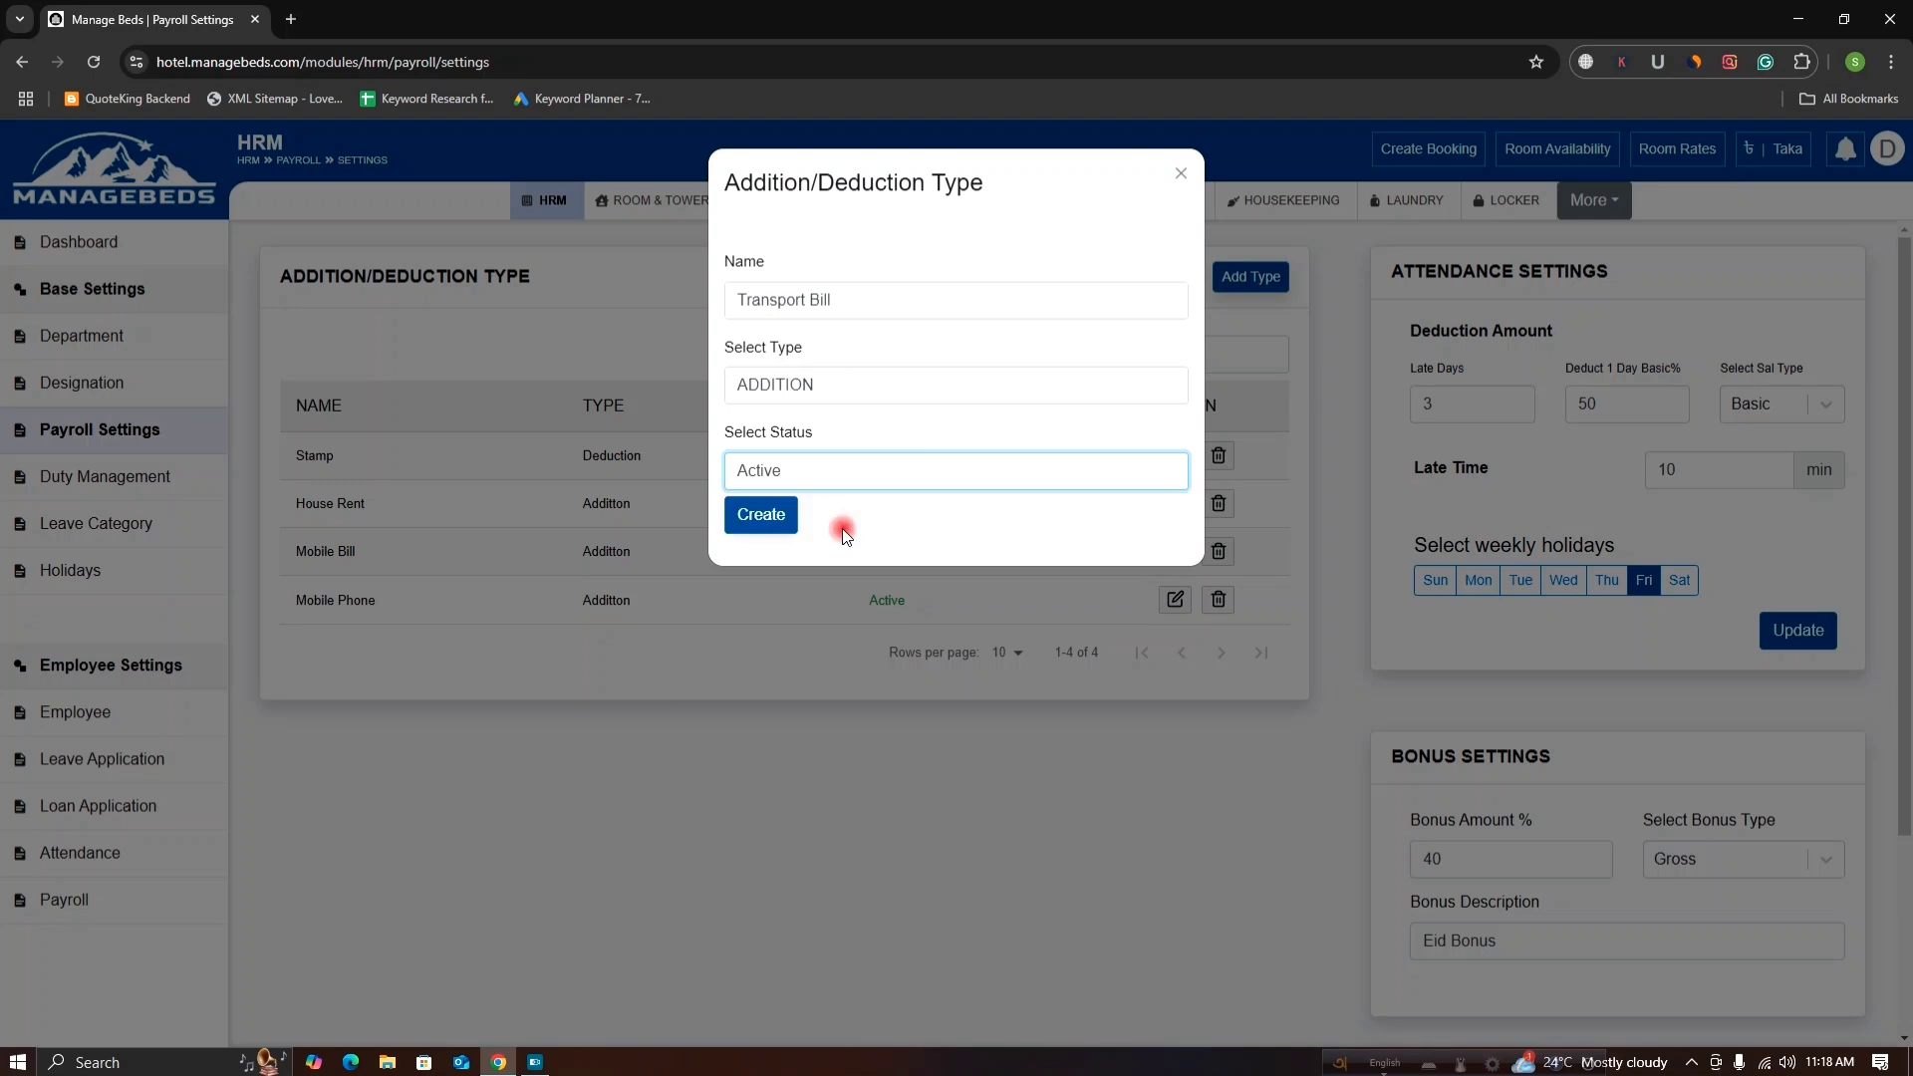
click(782, 529)
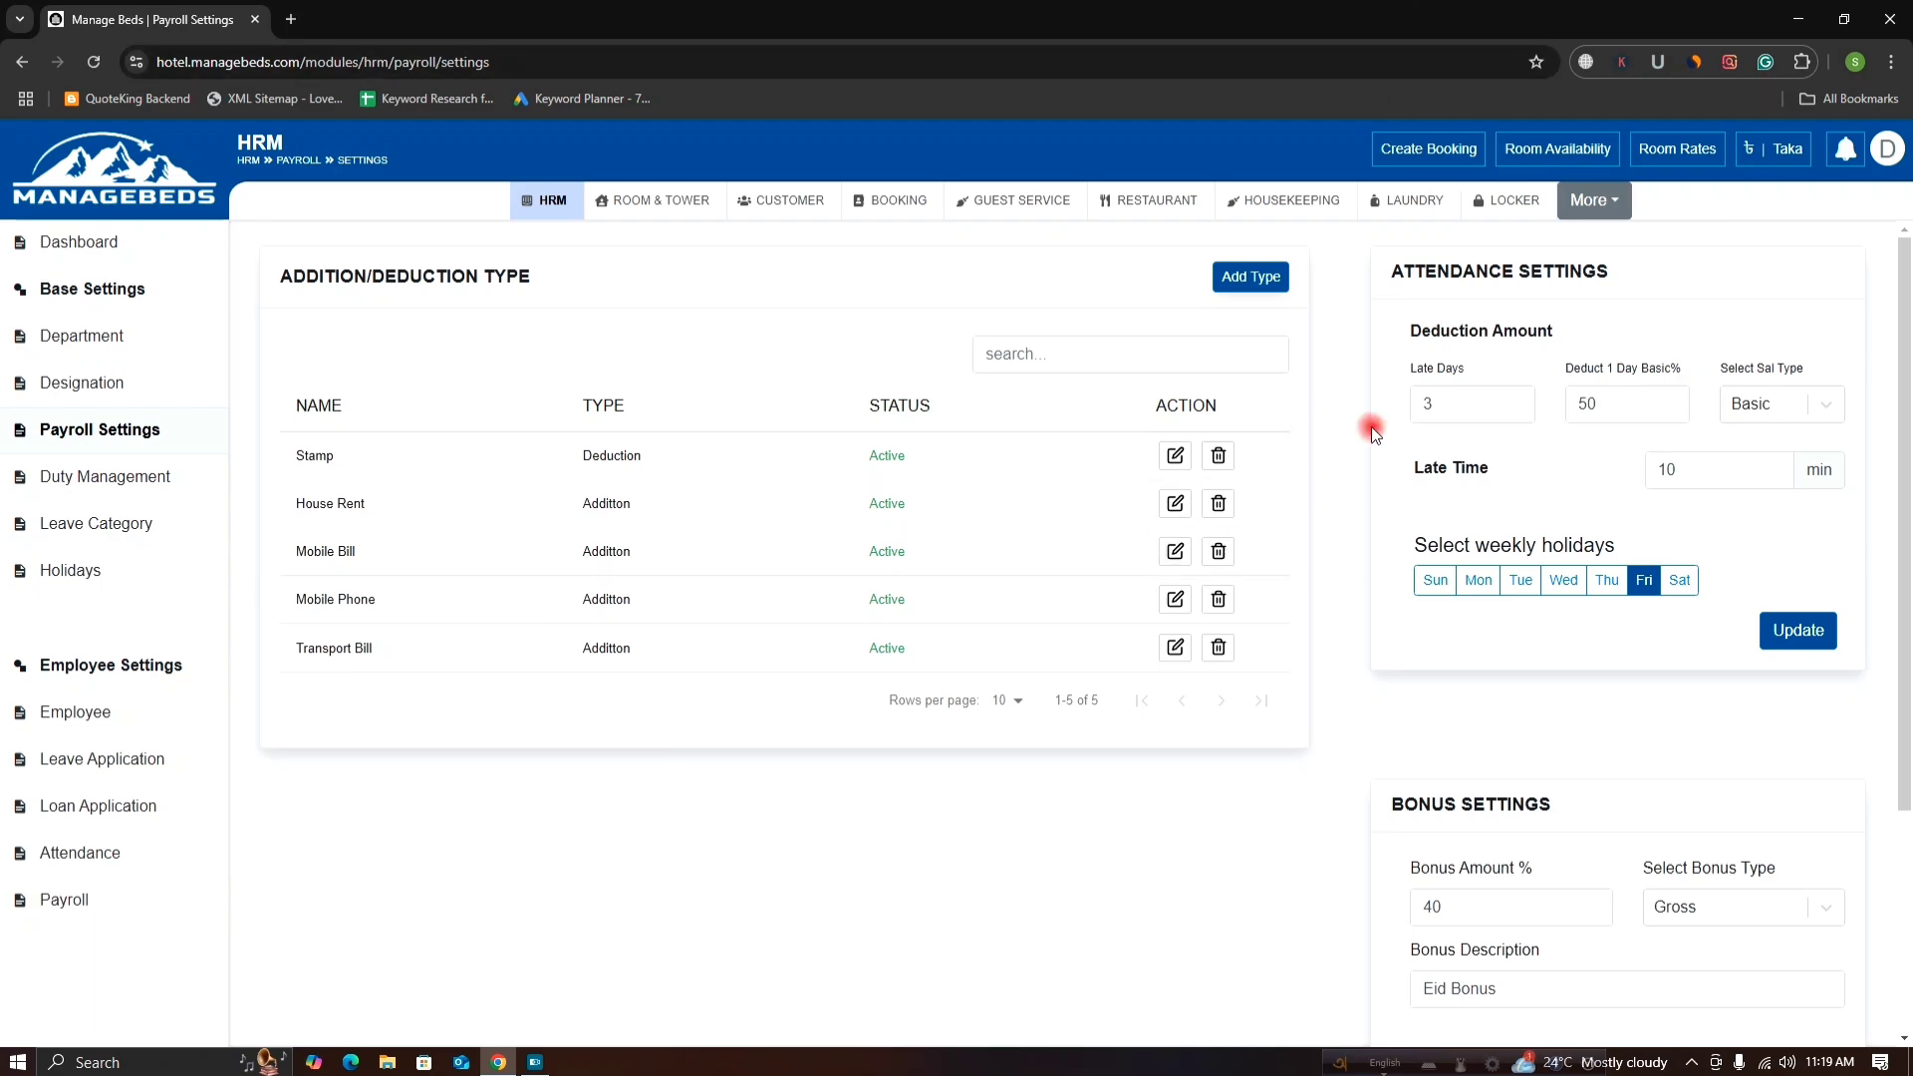
Step: Create an active deduction type named Tax in the Addition/Deduction Type list
click(1276, 283)
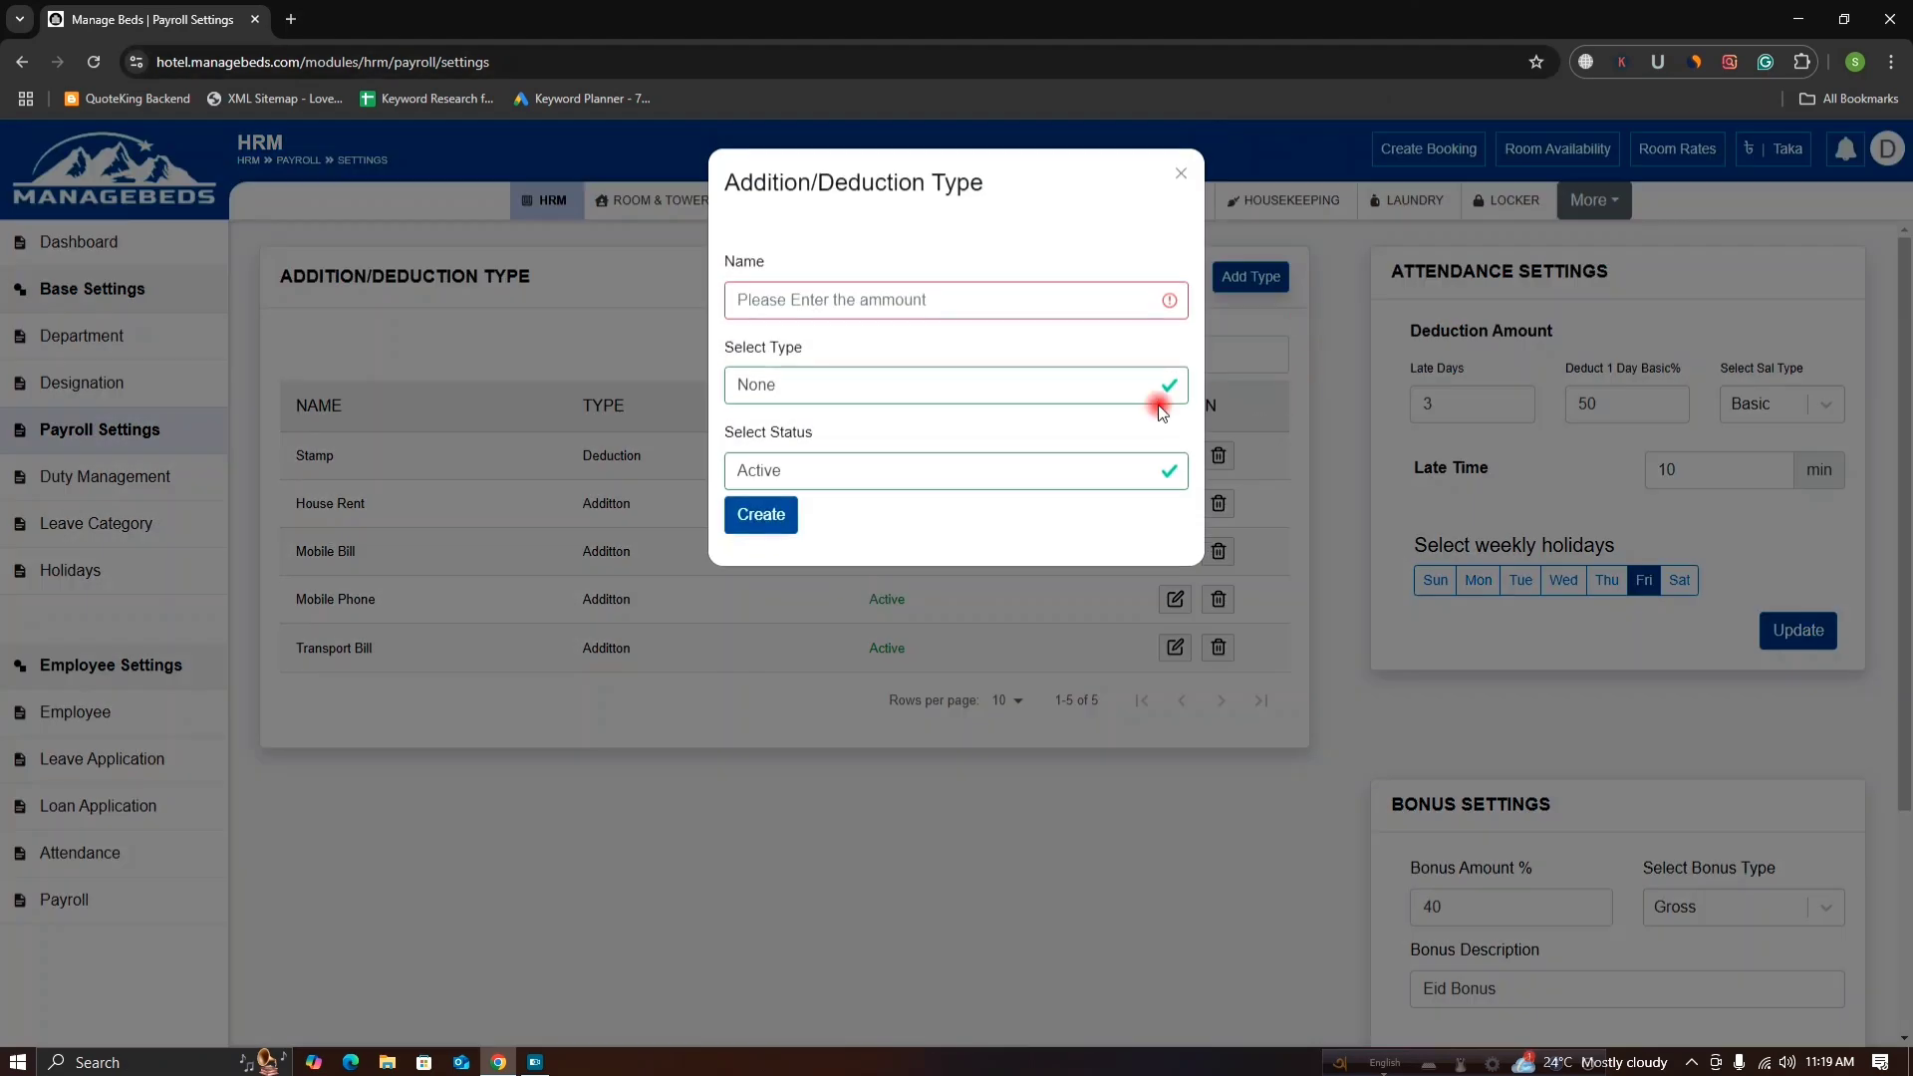
click(978, 300)
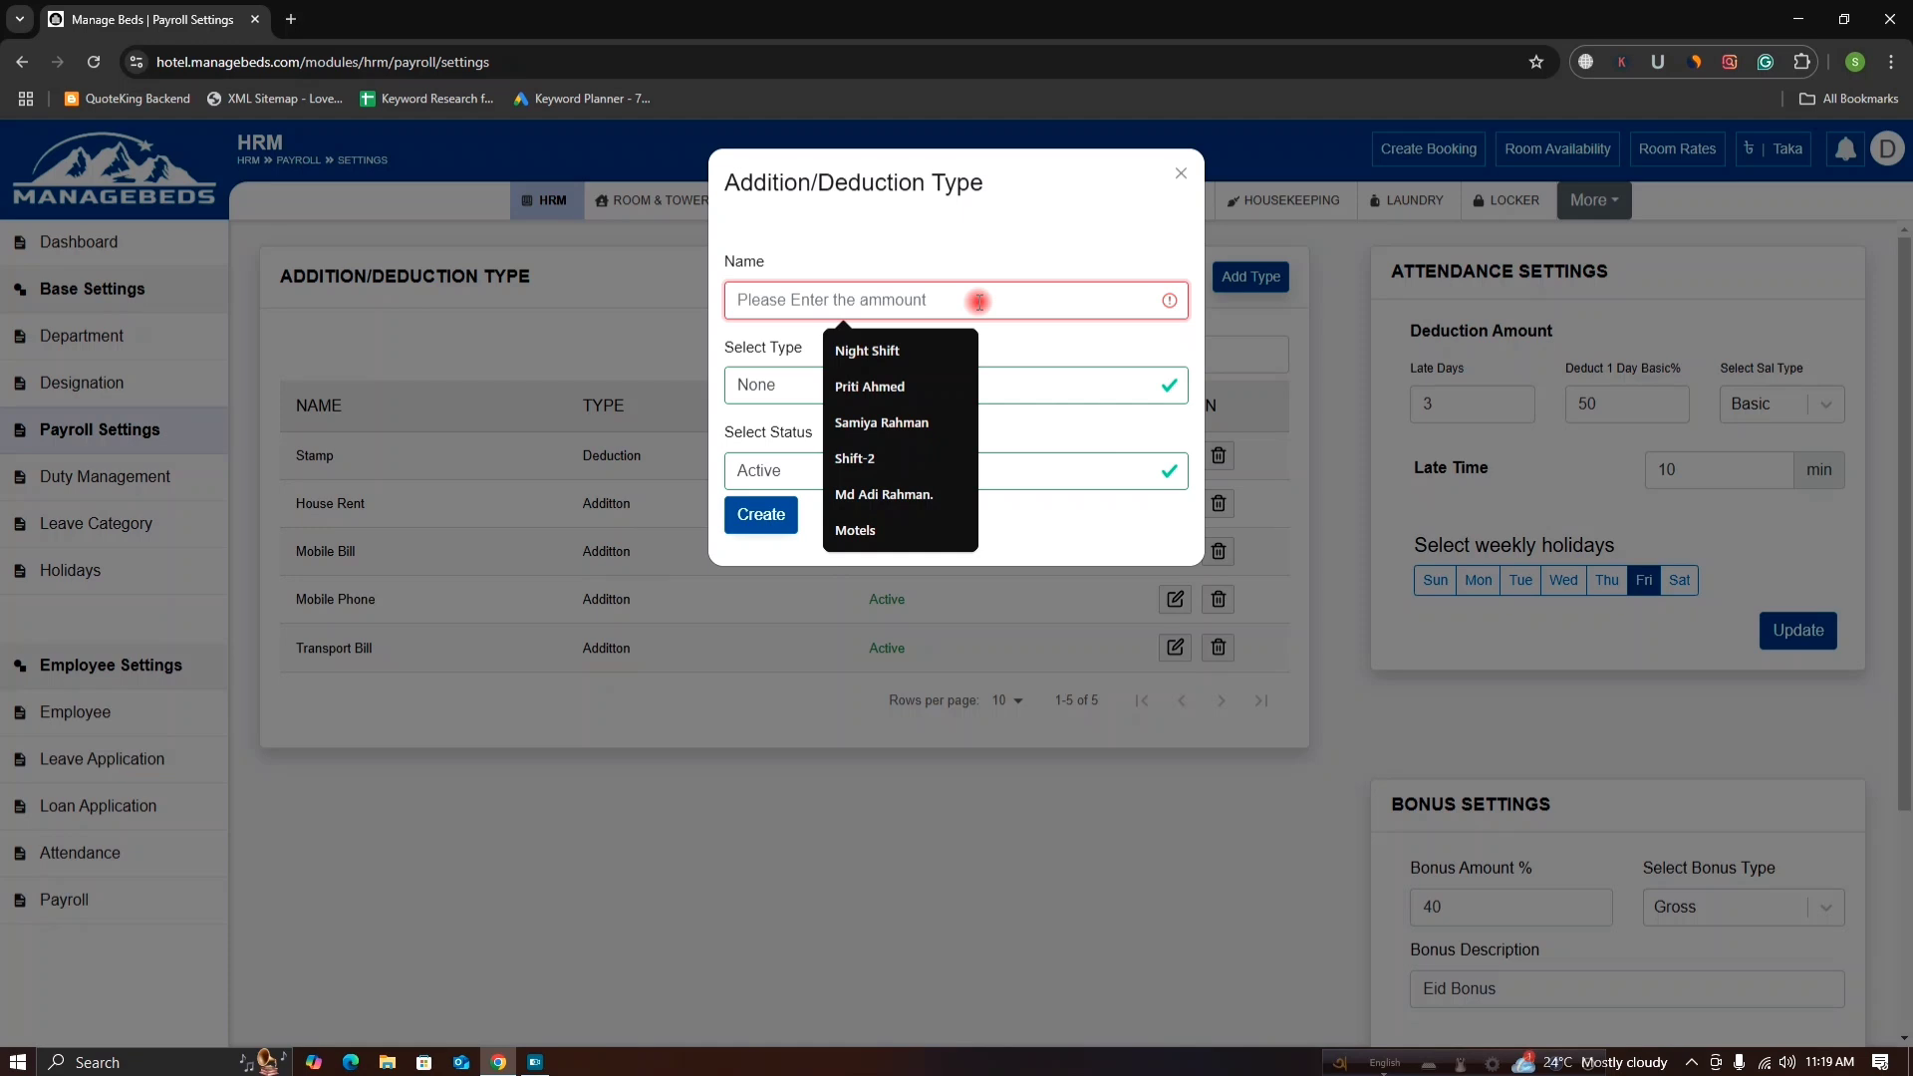
text(Tax)
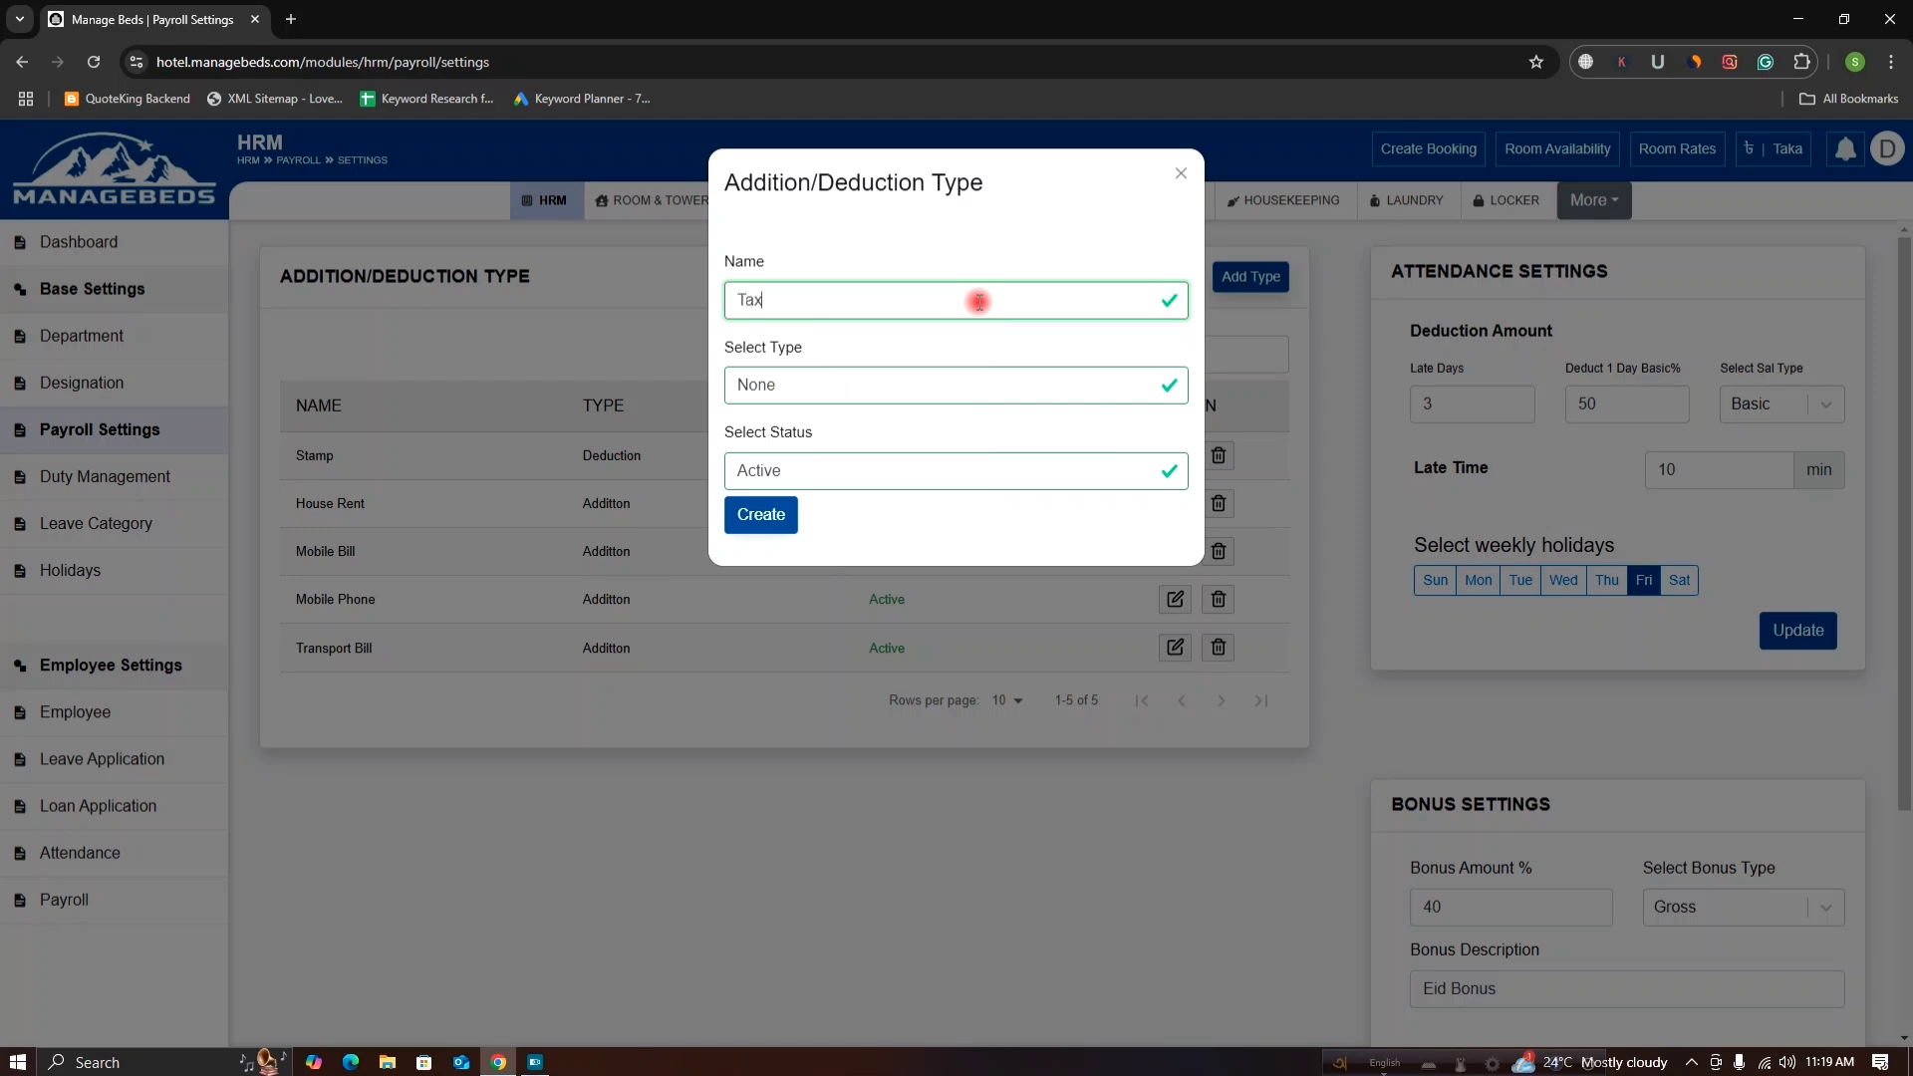
click(890, 385)
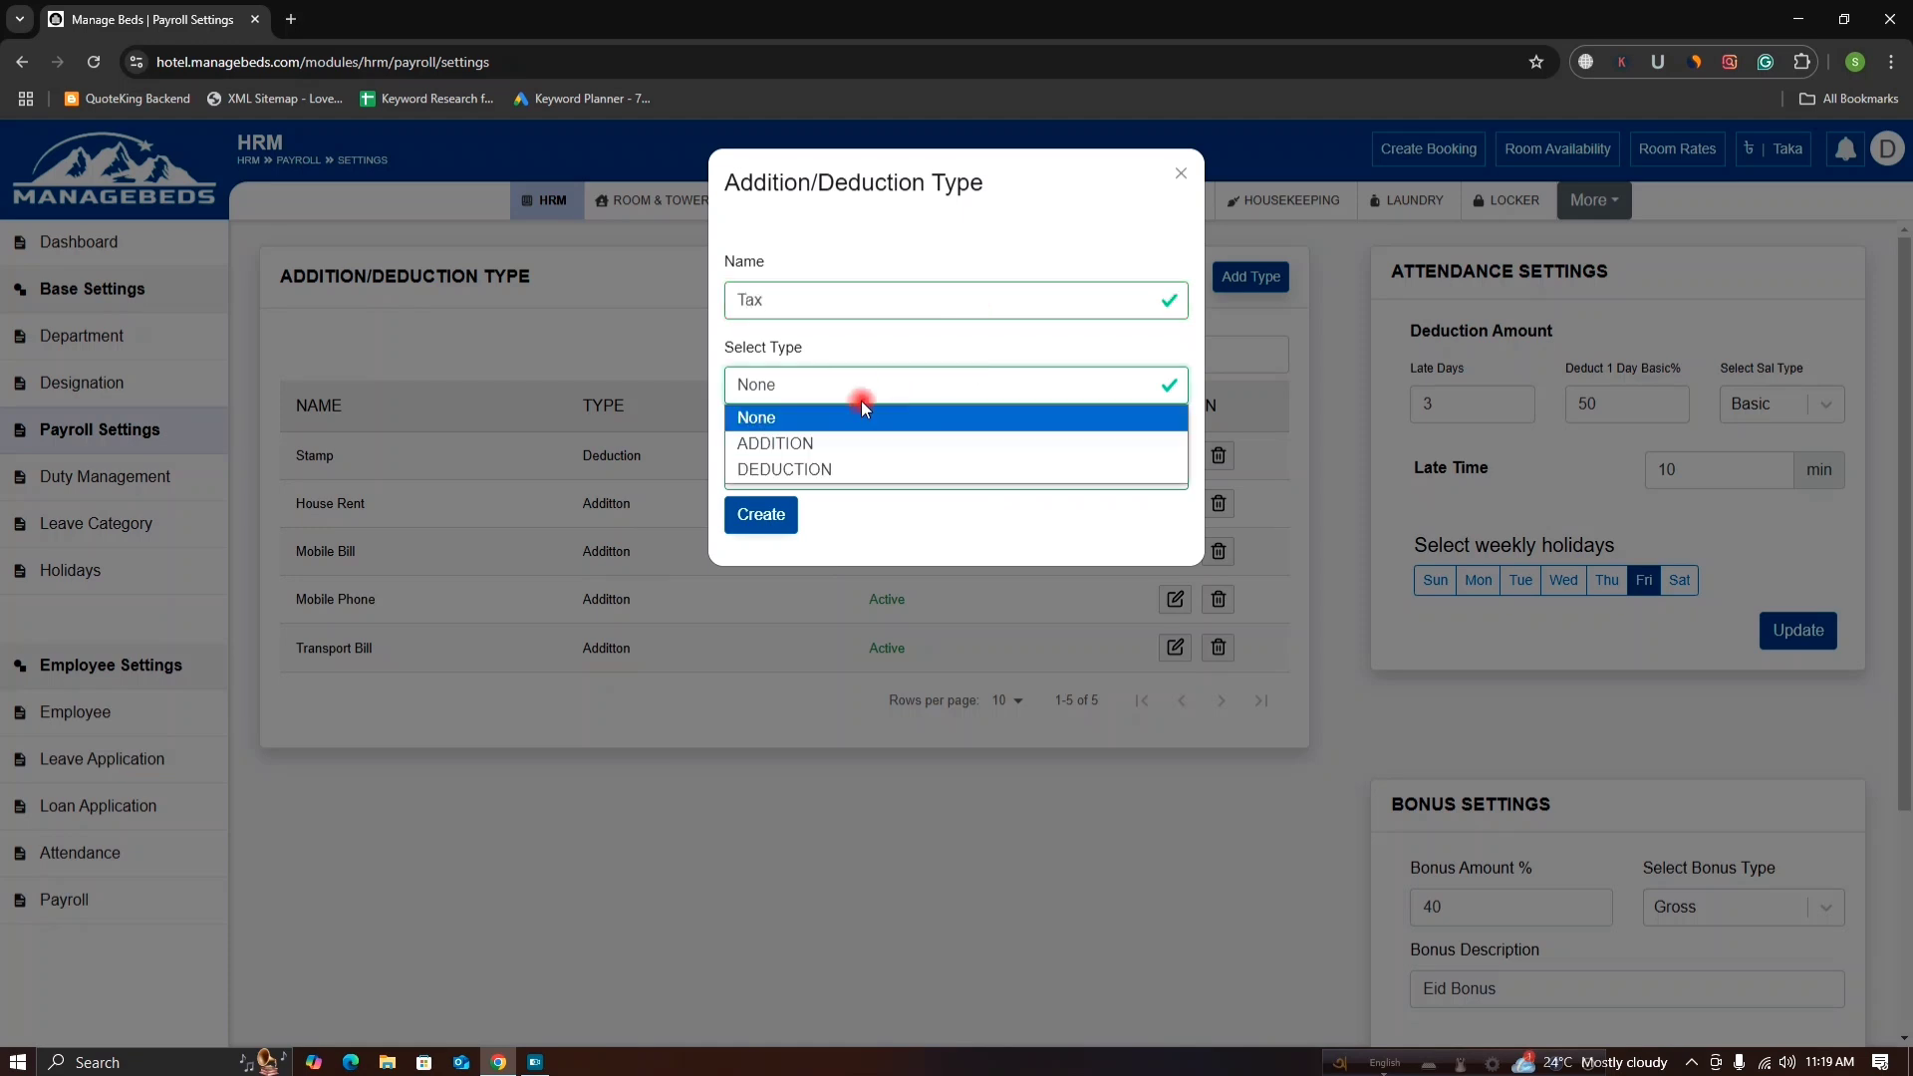
click(805, 467)
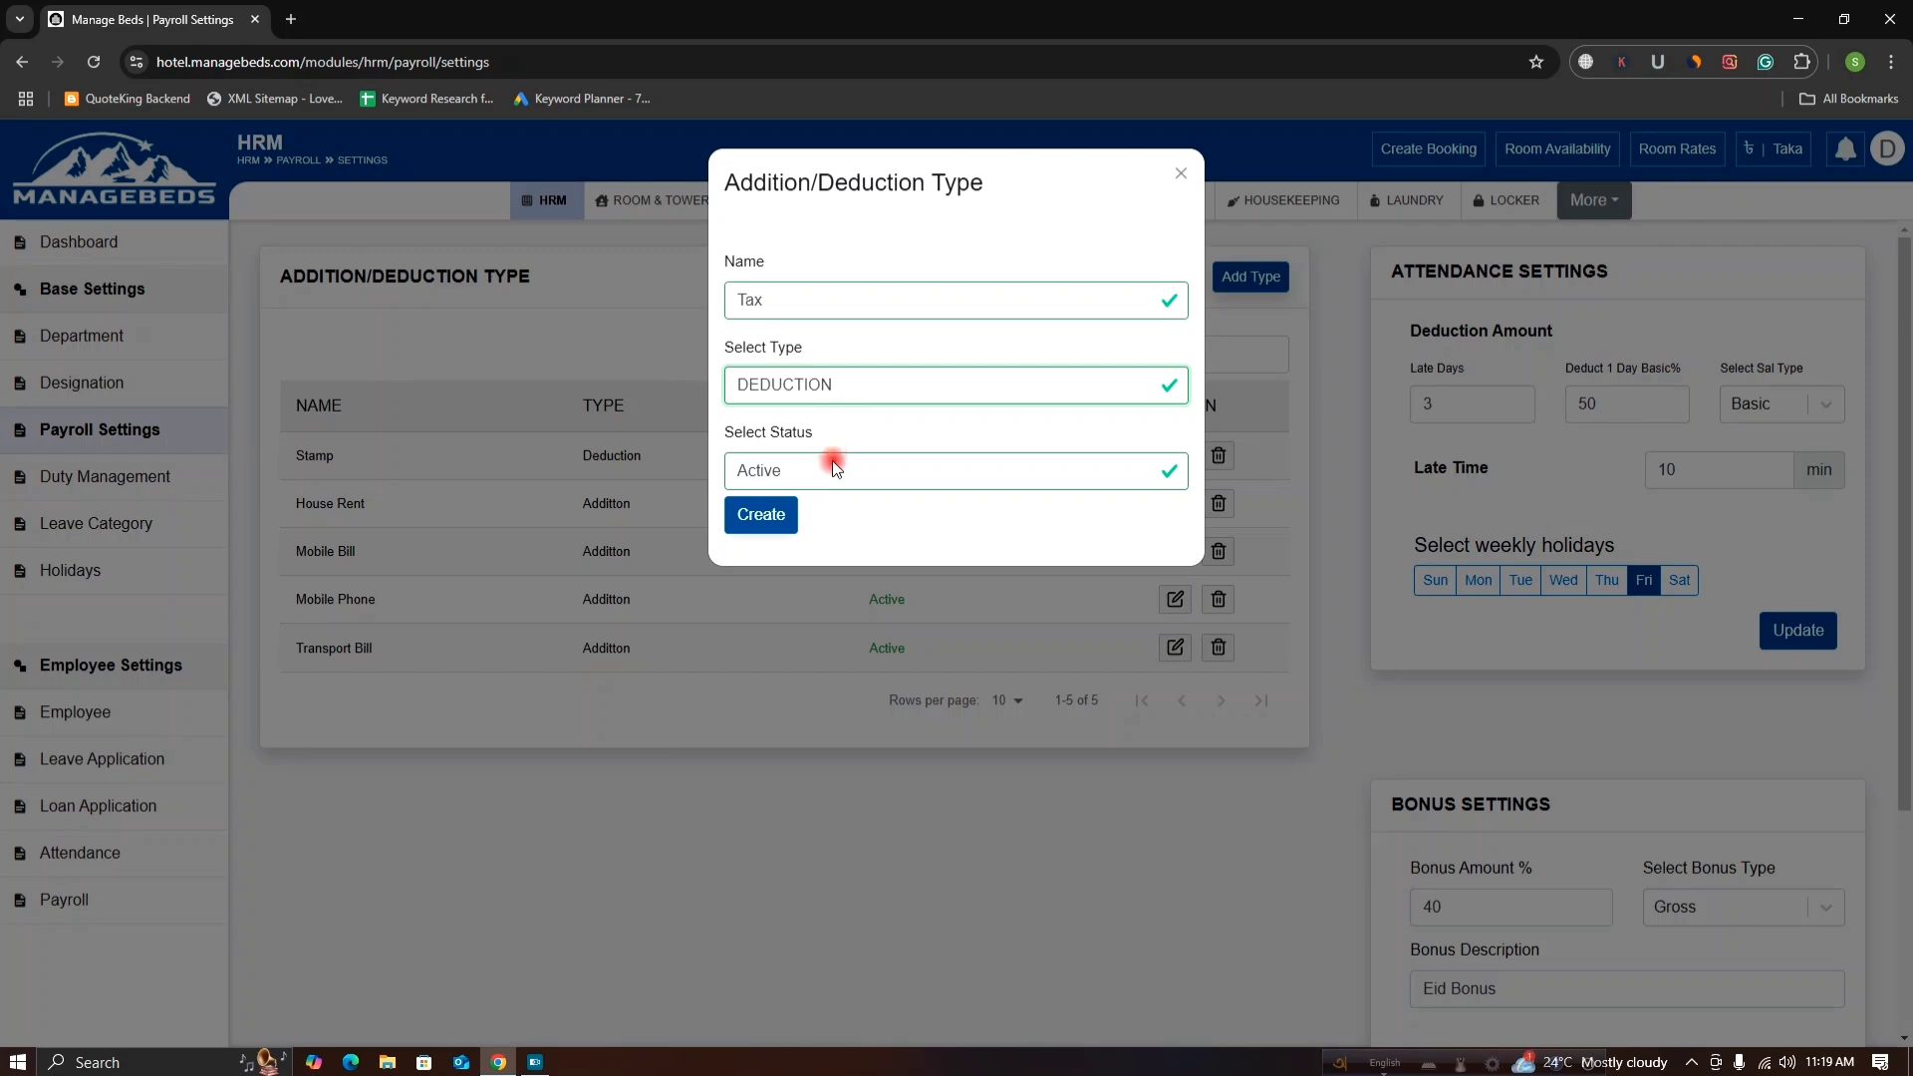
click(803, 476)
click(786, 525)
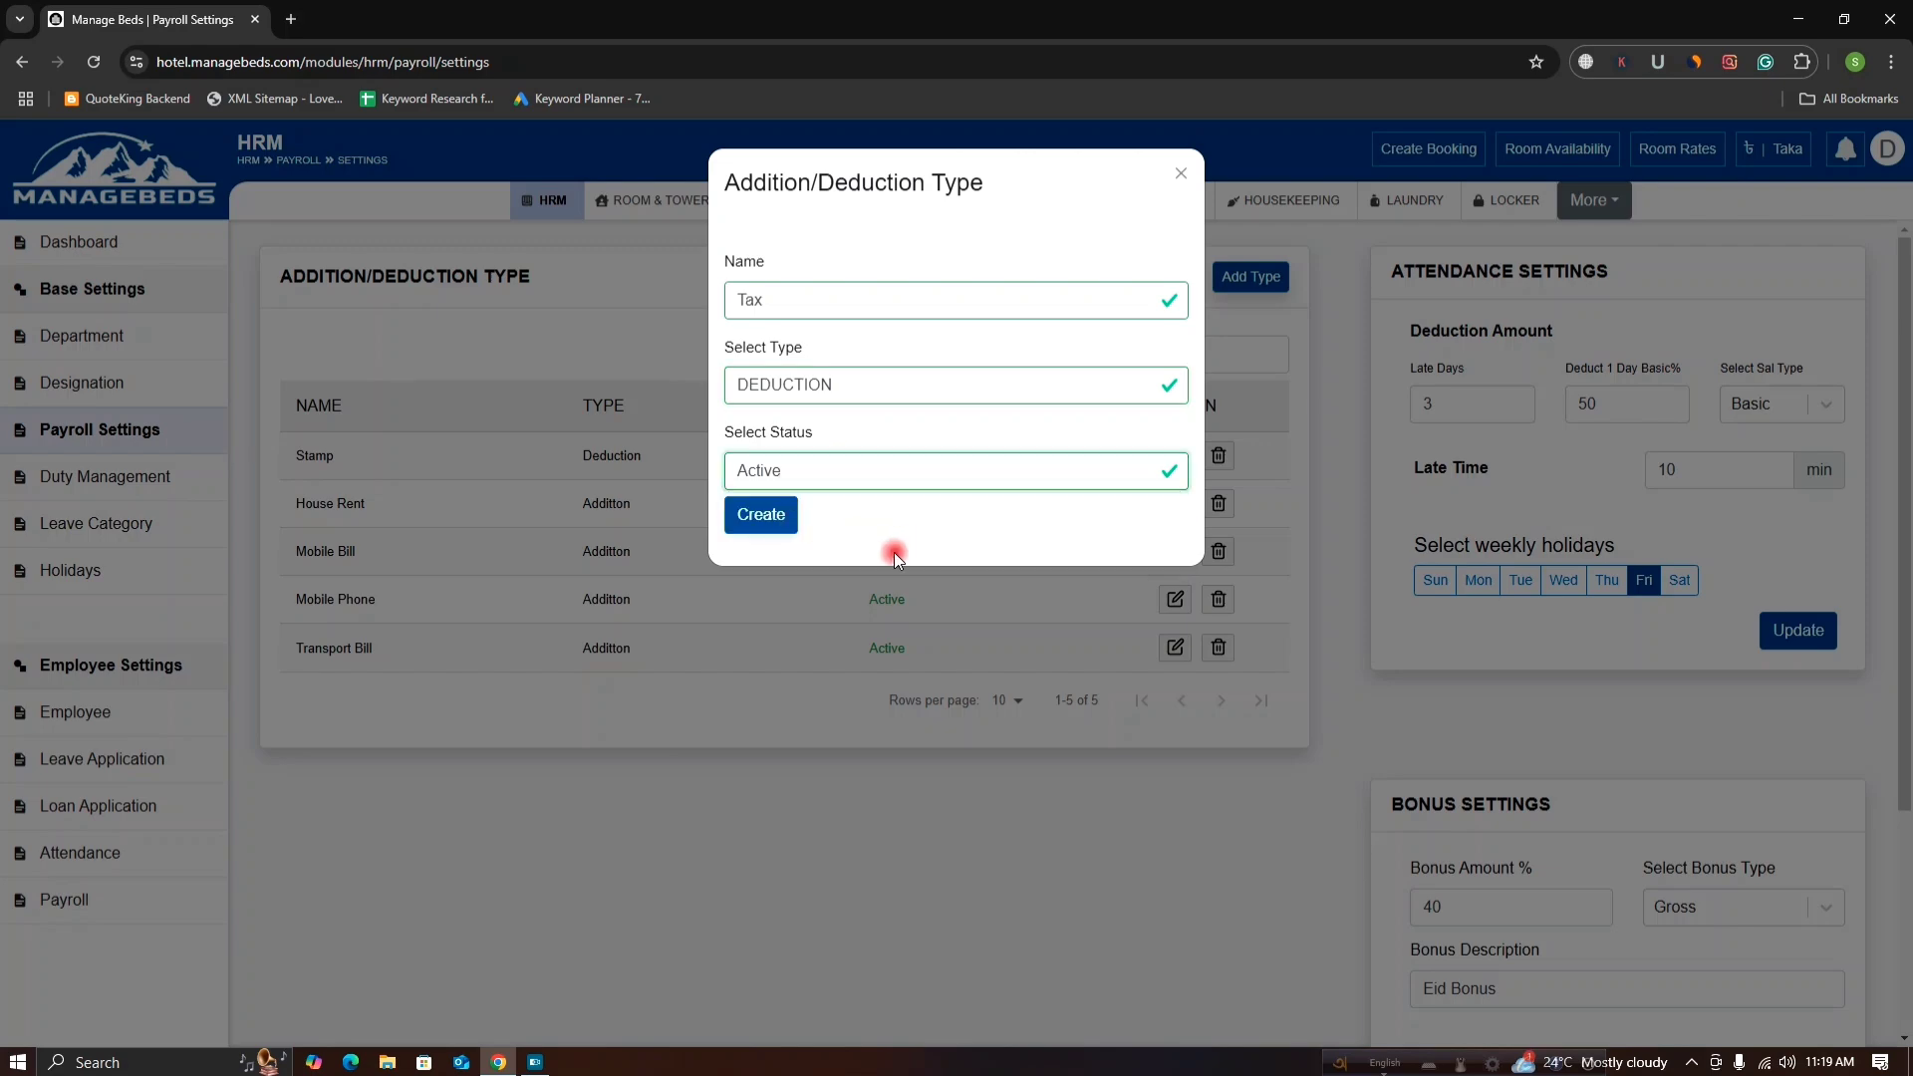
click(781, 518)
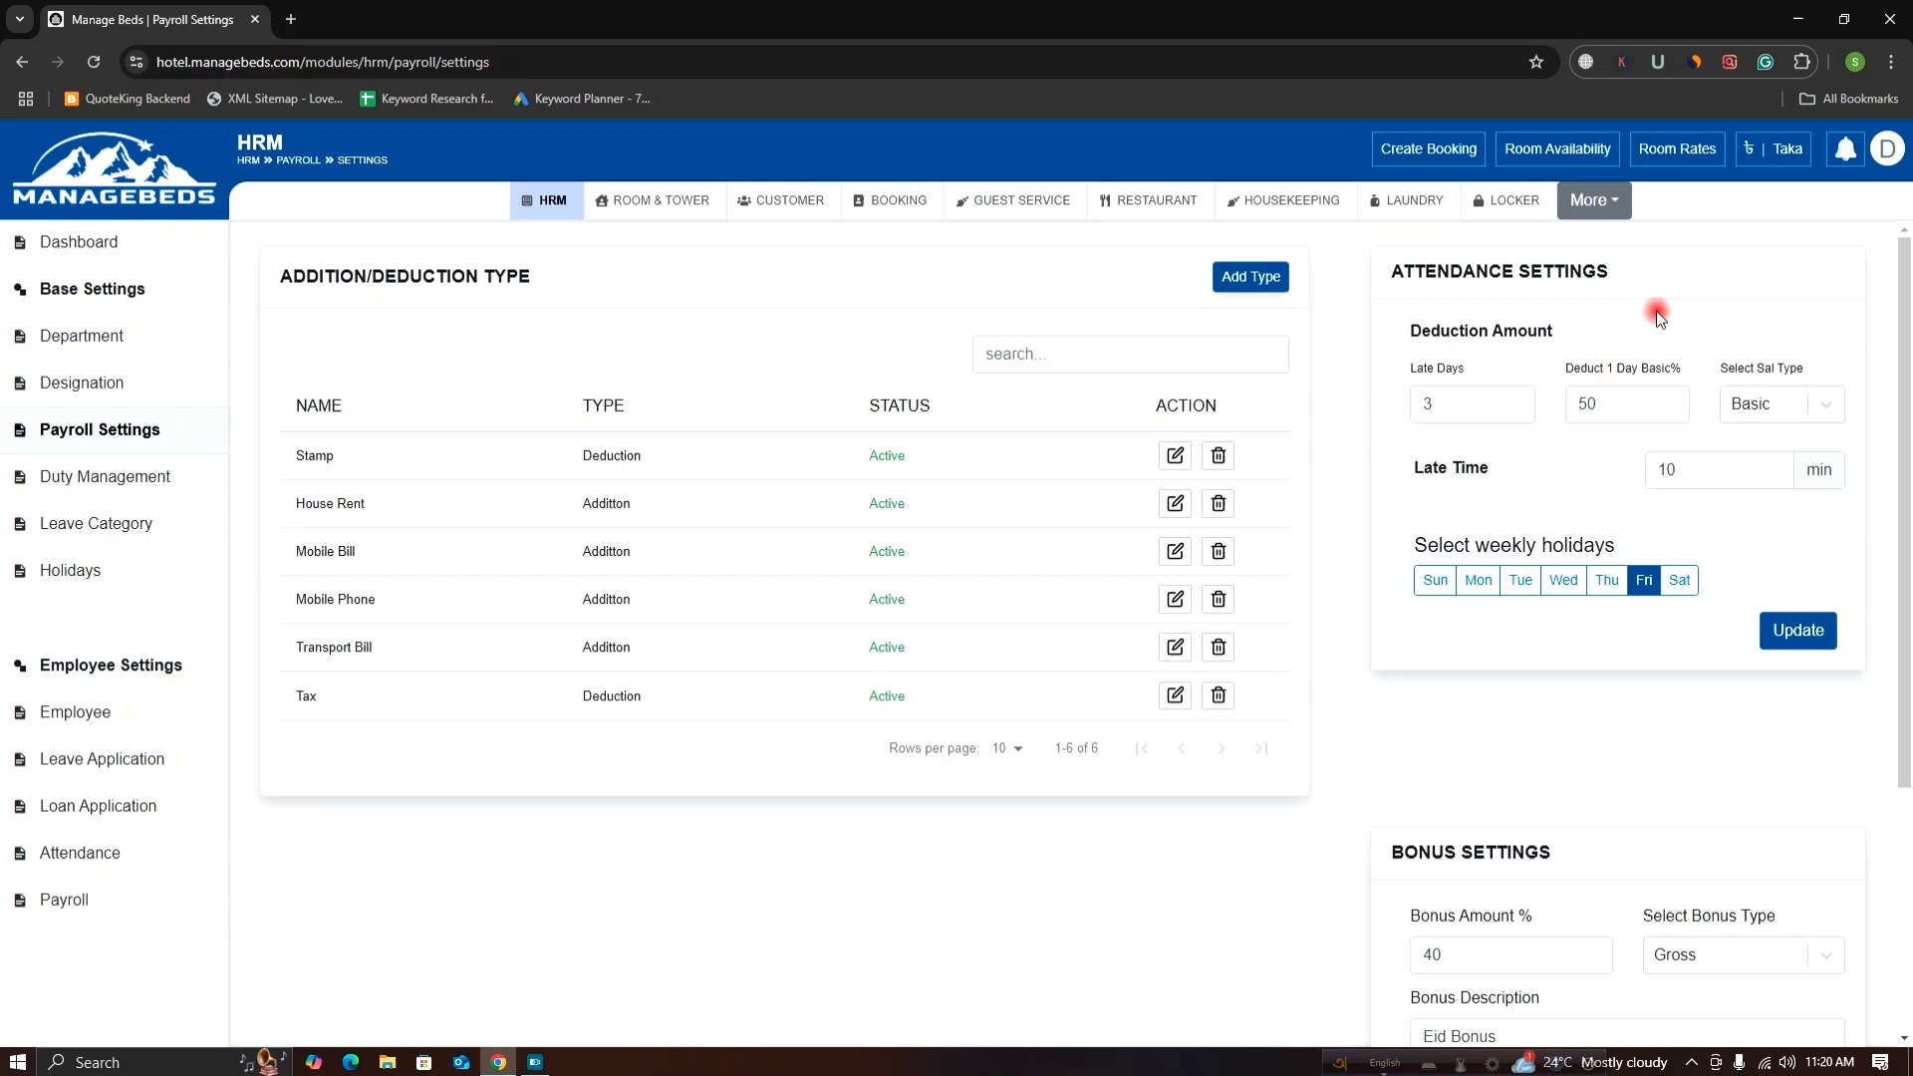
Step: Re-enter 3 late days and a 50% one-day basic deduction in the attendance settings
click(1446, 403)
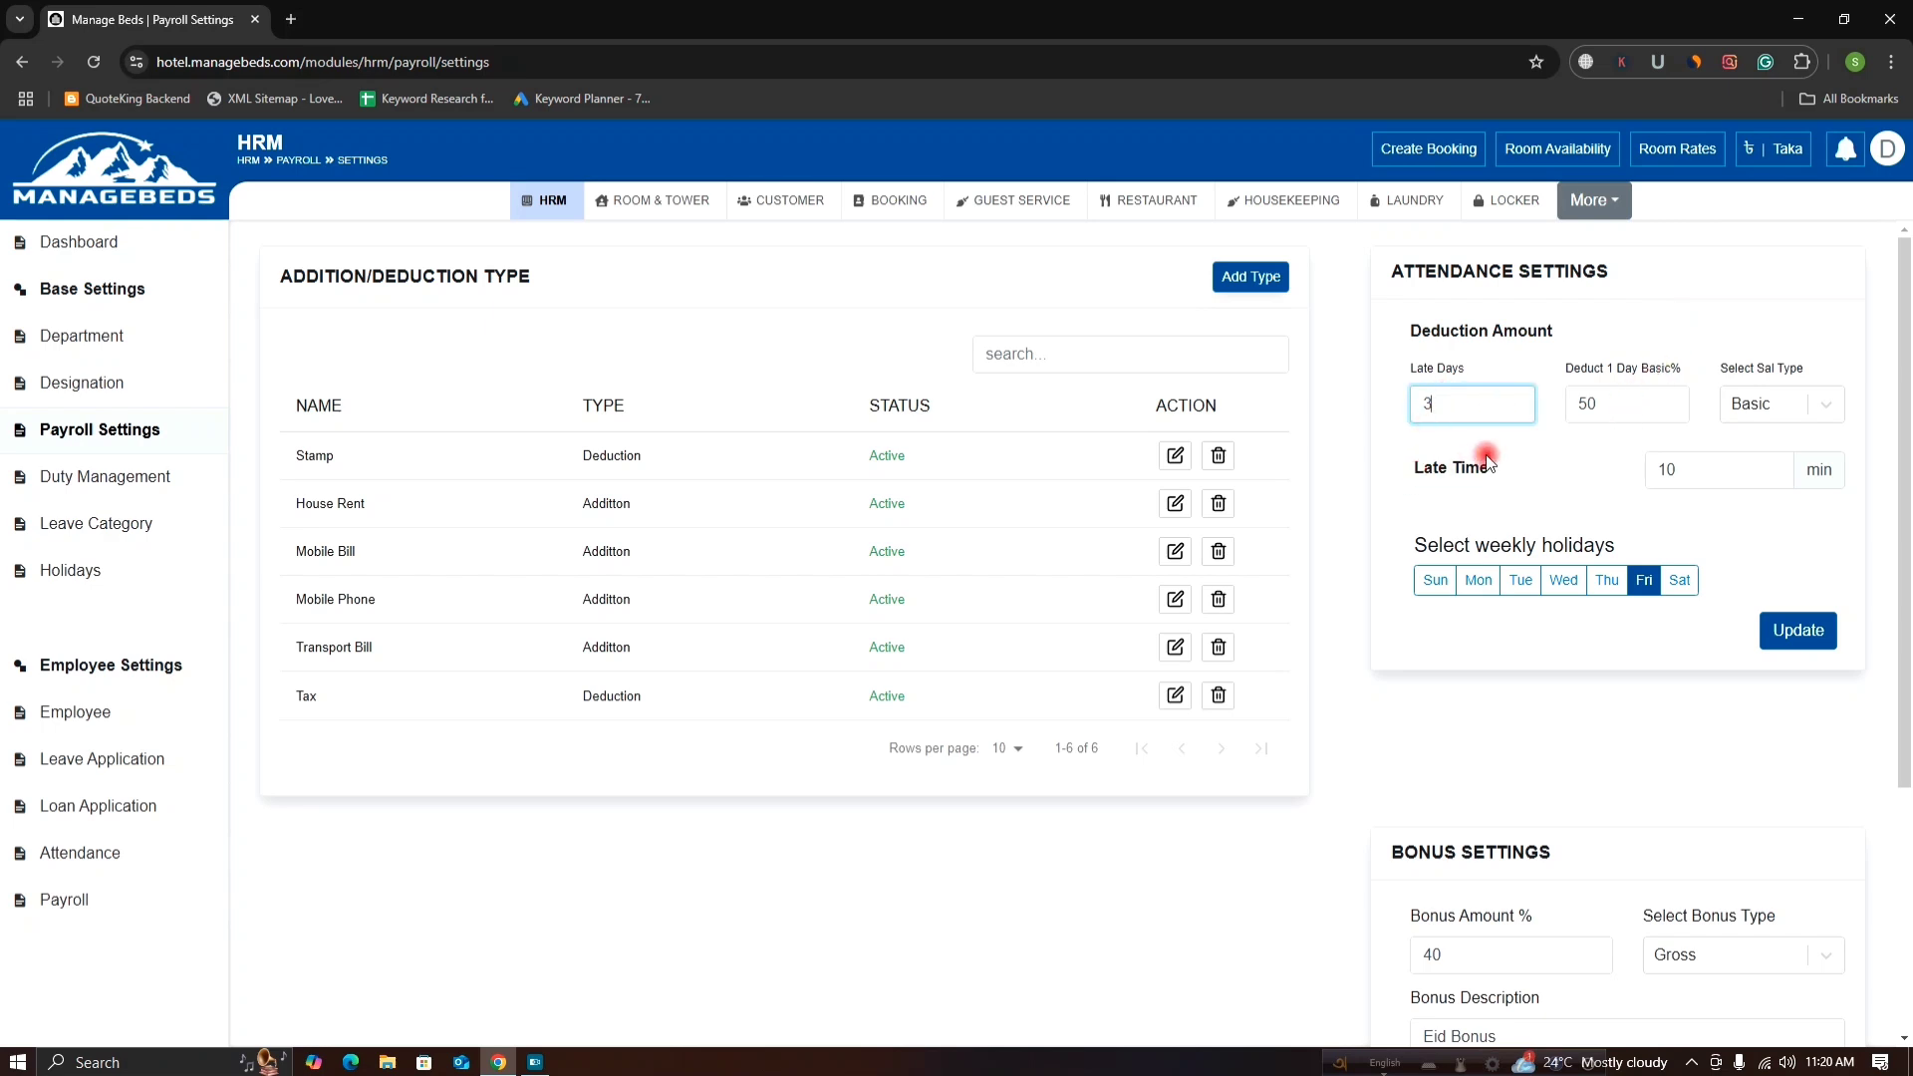
text(3)
key(BackSpace)
click(1603, 403)
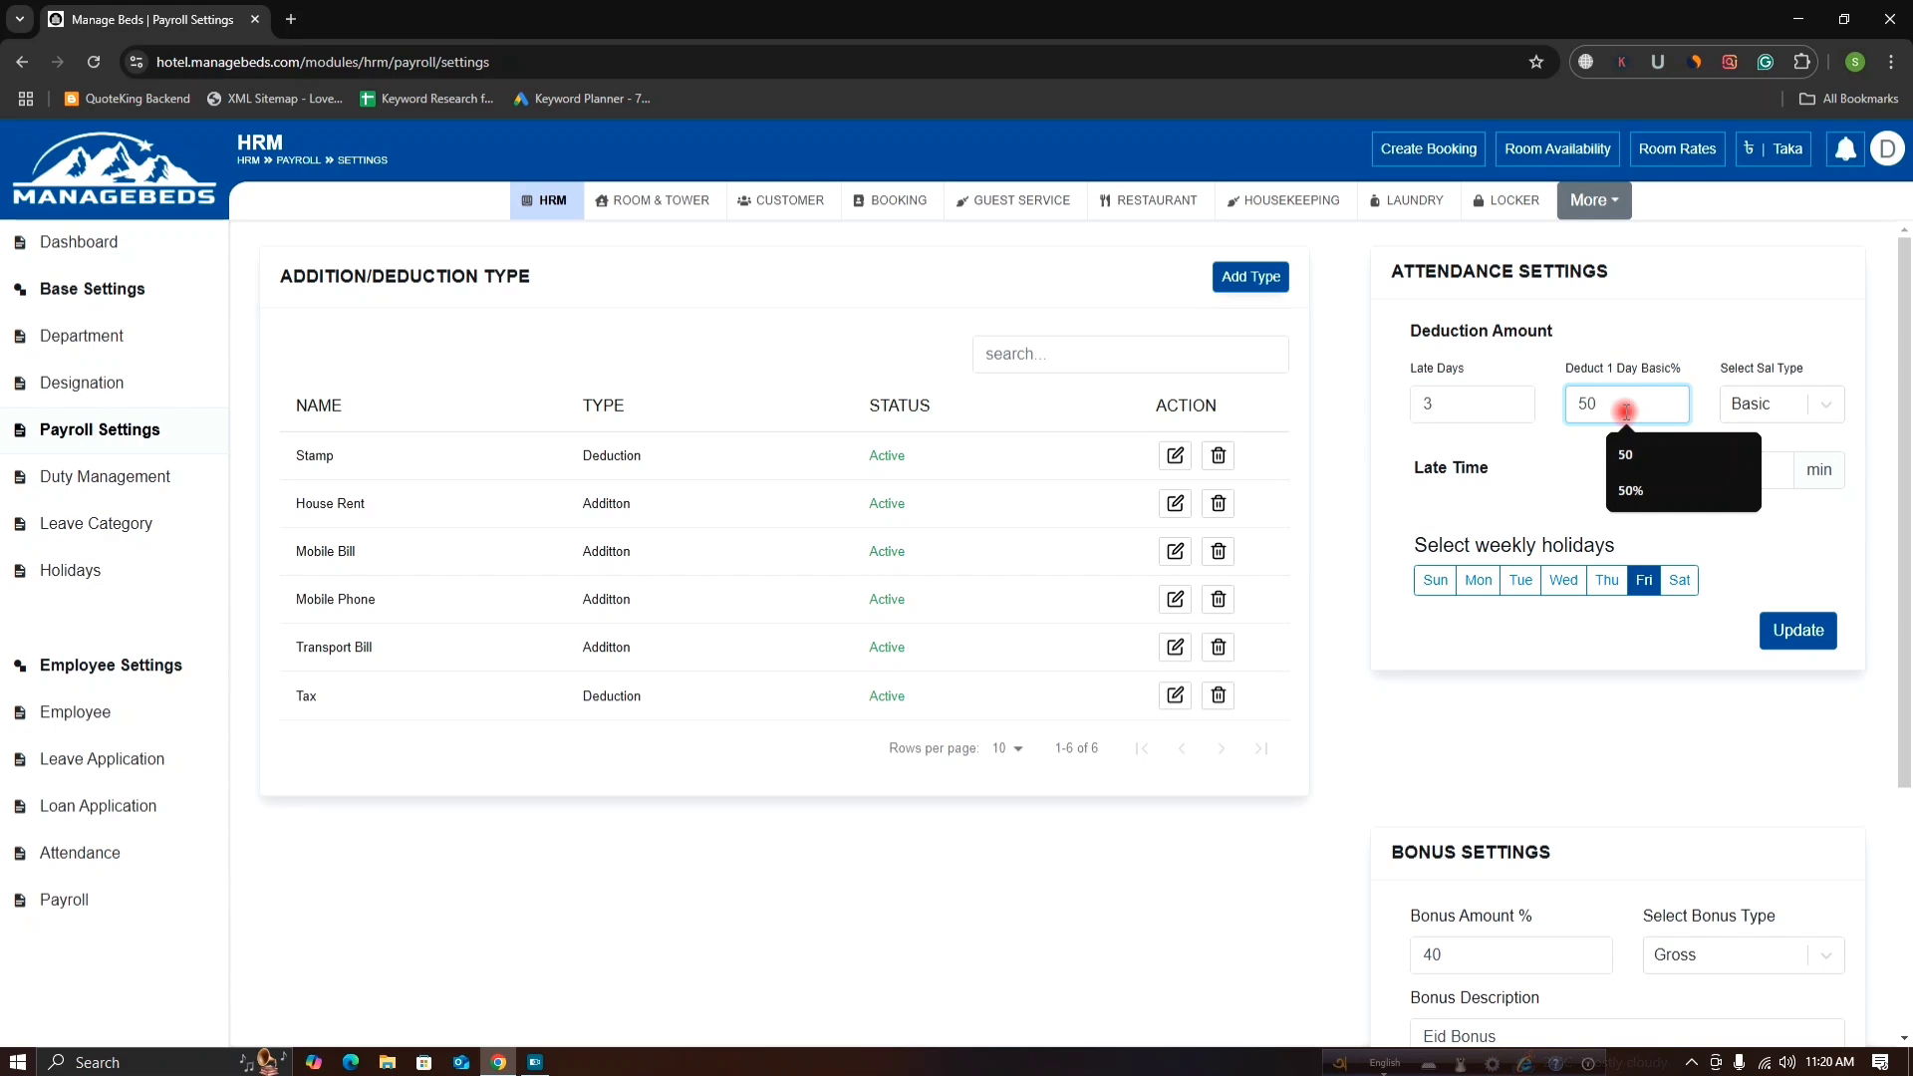
key(BackSpace)
key(BackSpace)
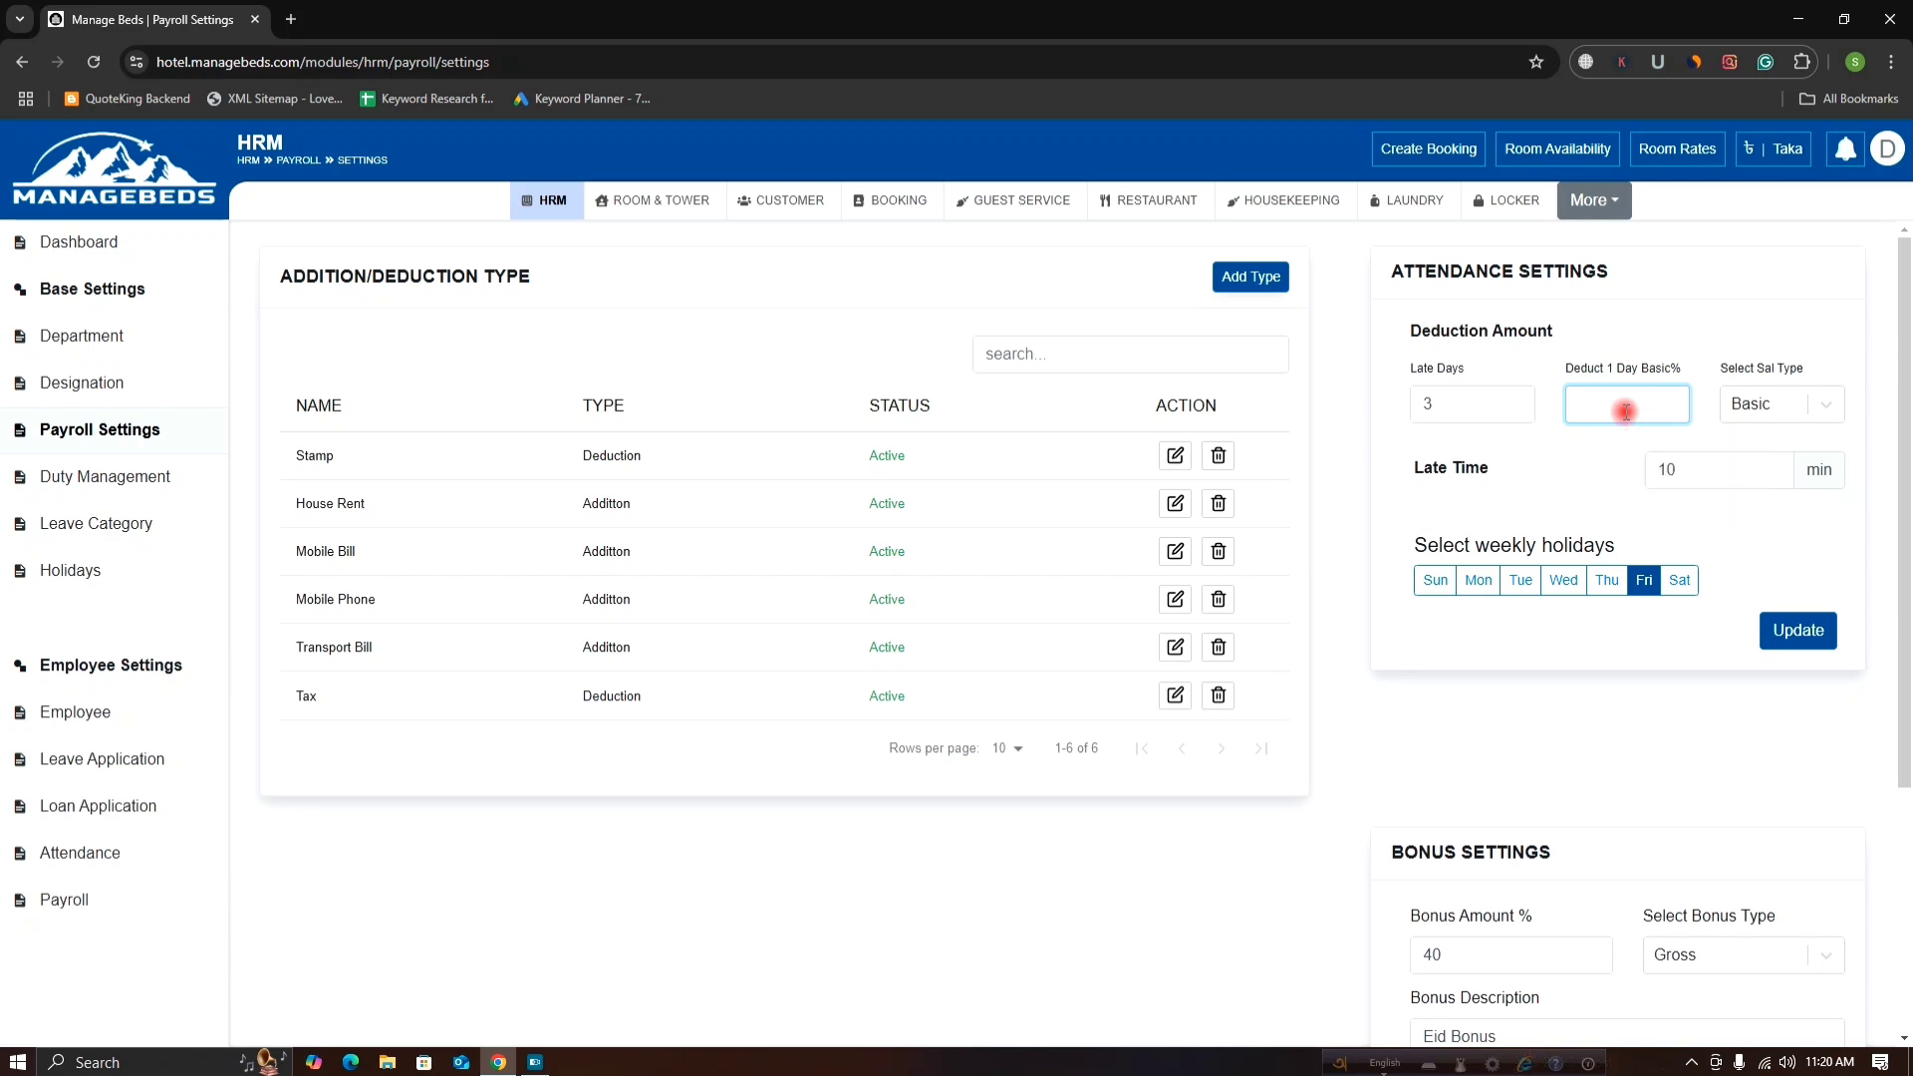
text(20)
key(BackSpace)
key(BackSpace)
text(5)
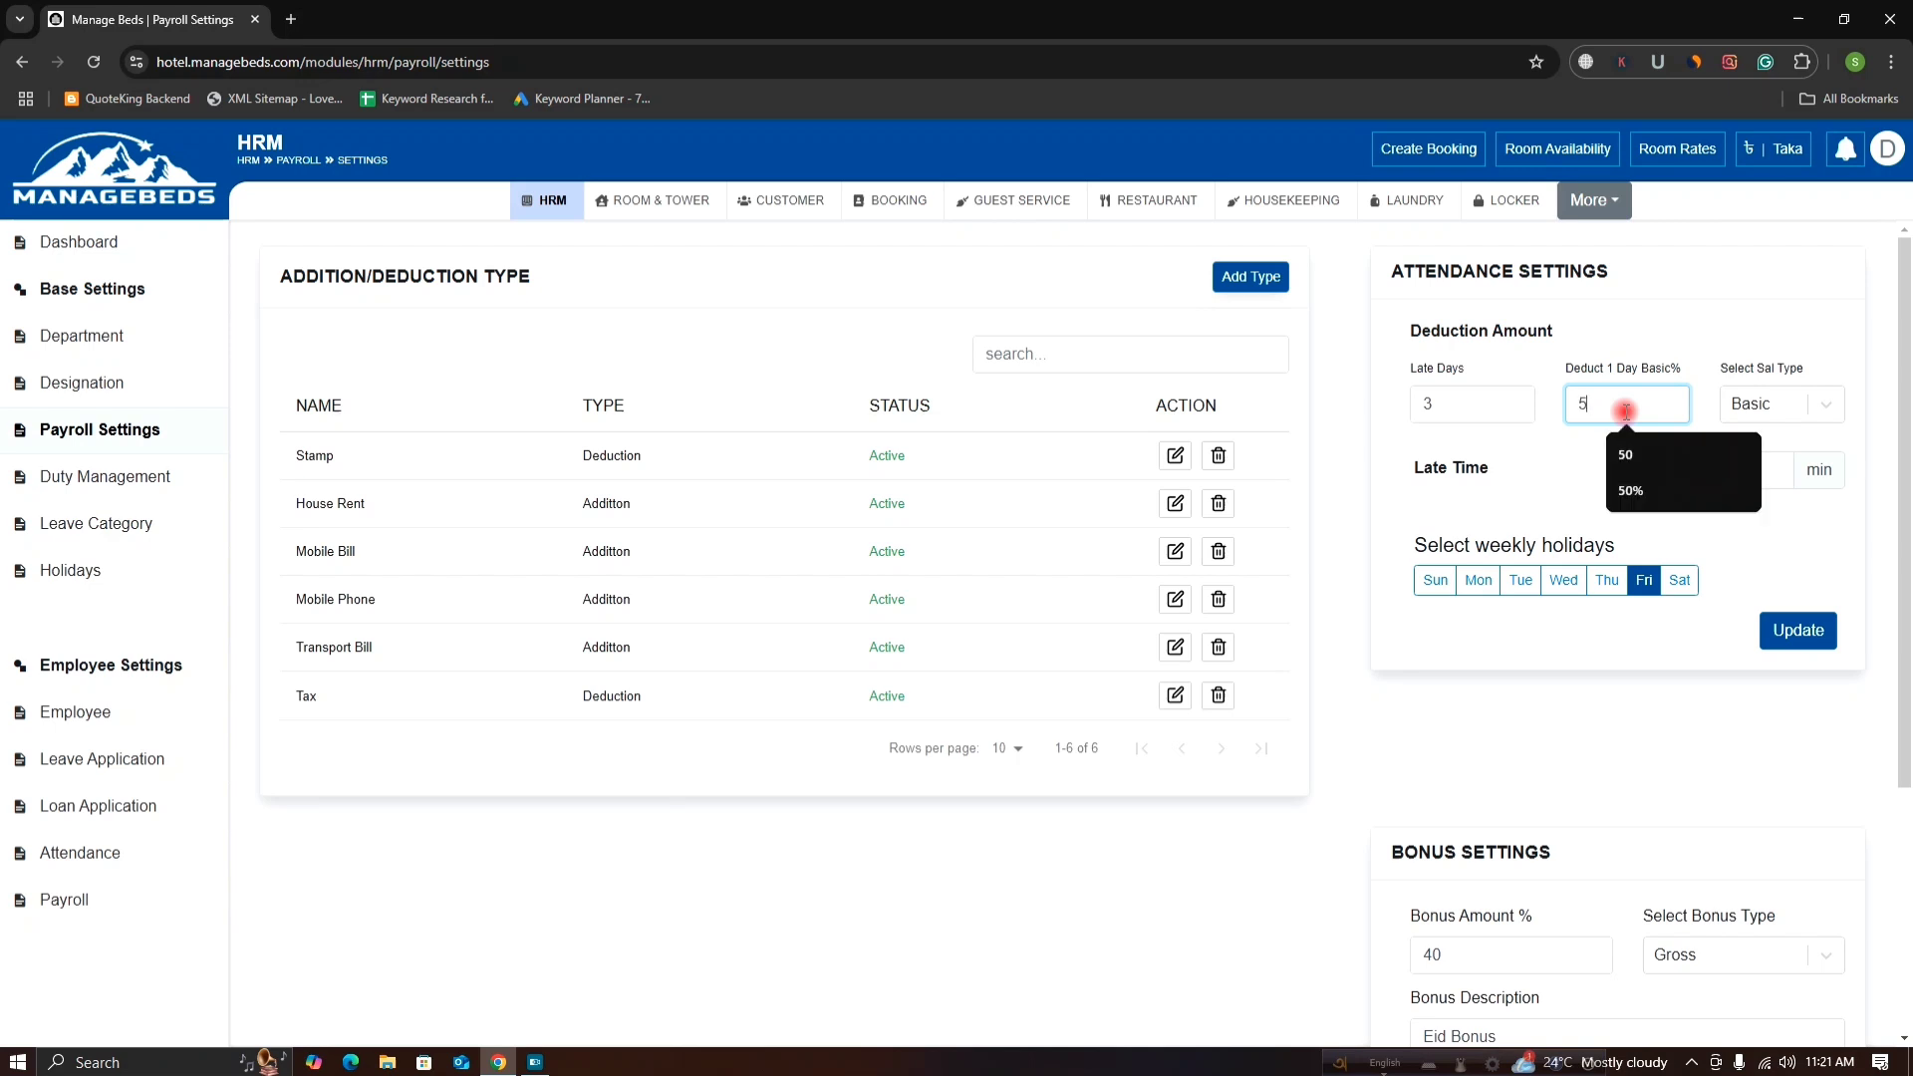
text(0)
Step: Switch the attendance deduction's salary type to Gross and back to Basic
click(1809, 403)
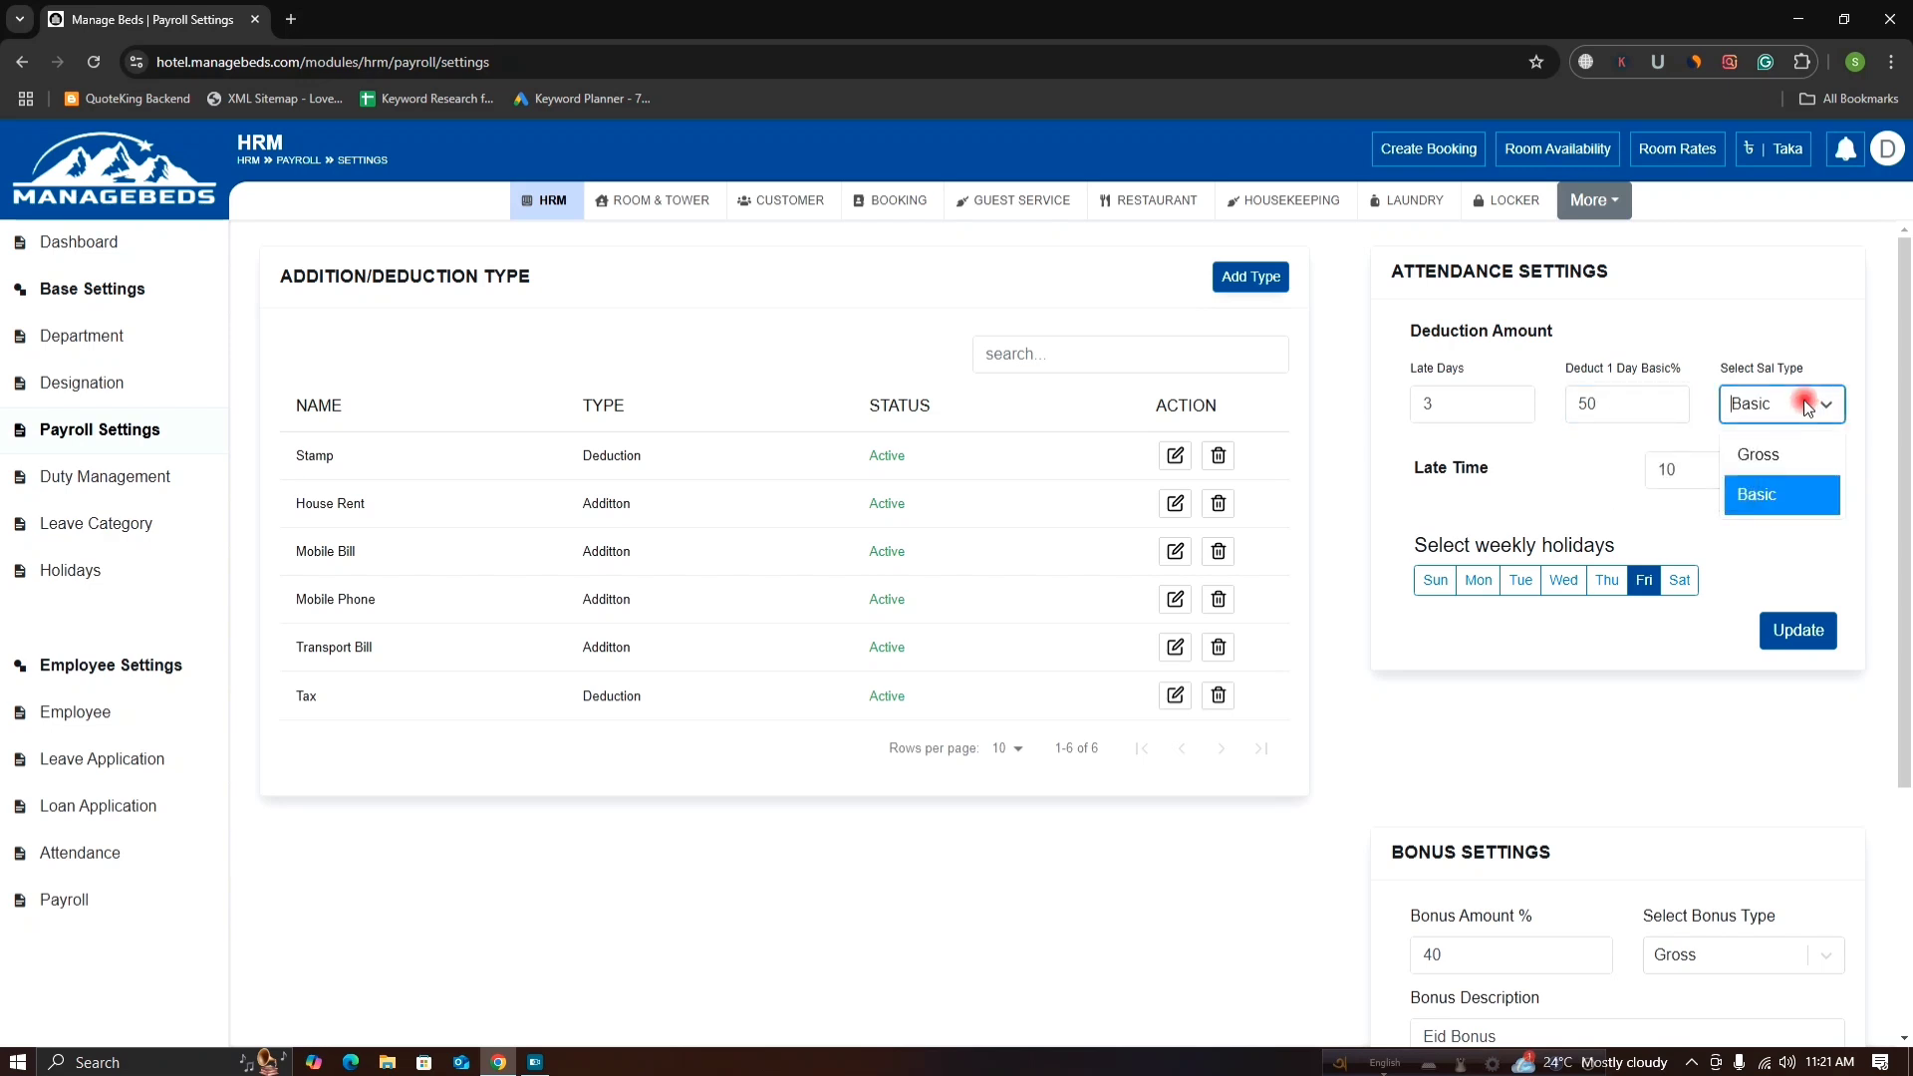
click(1778, 455)
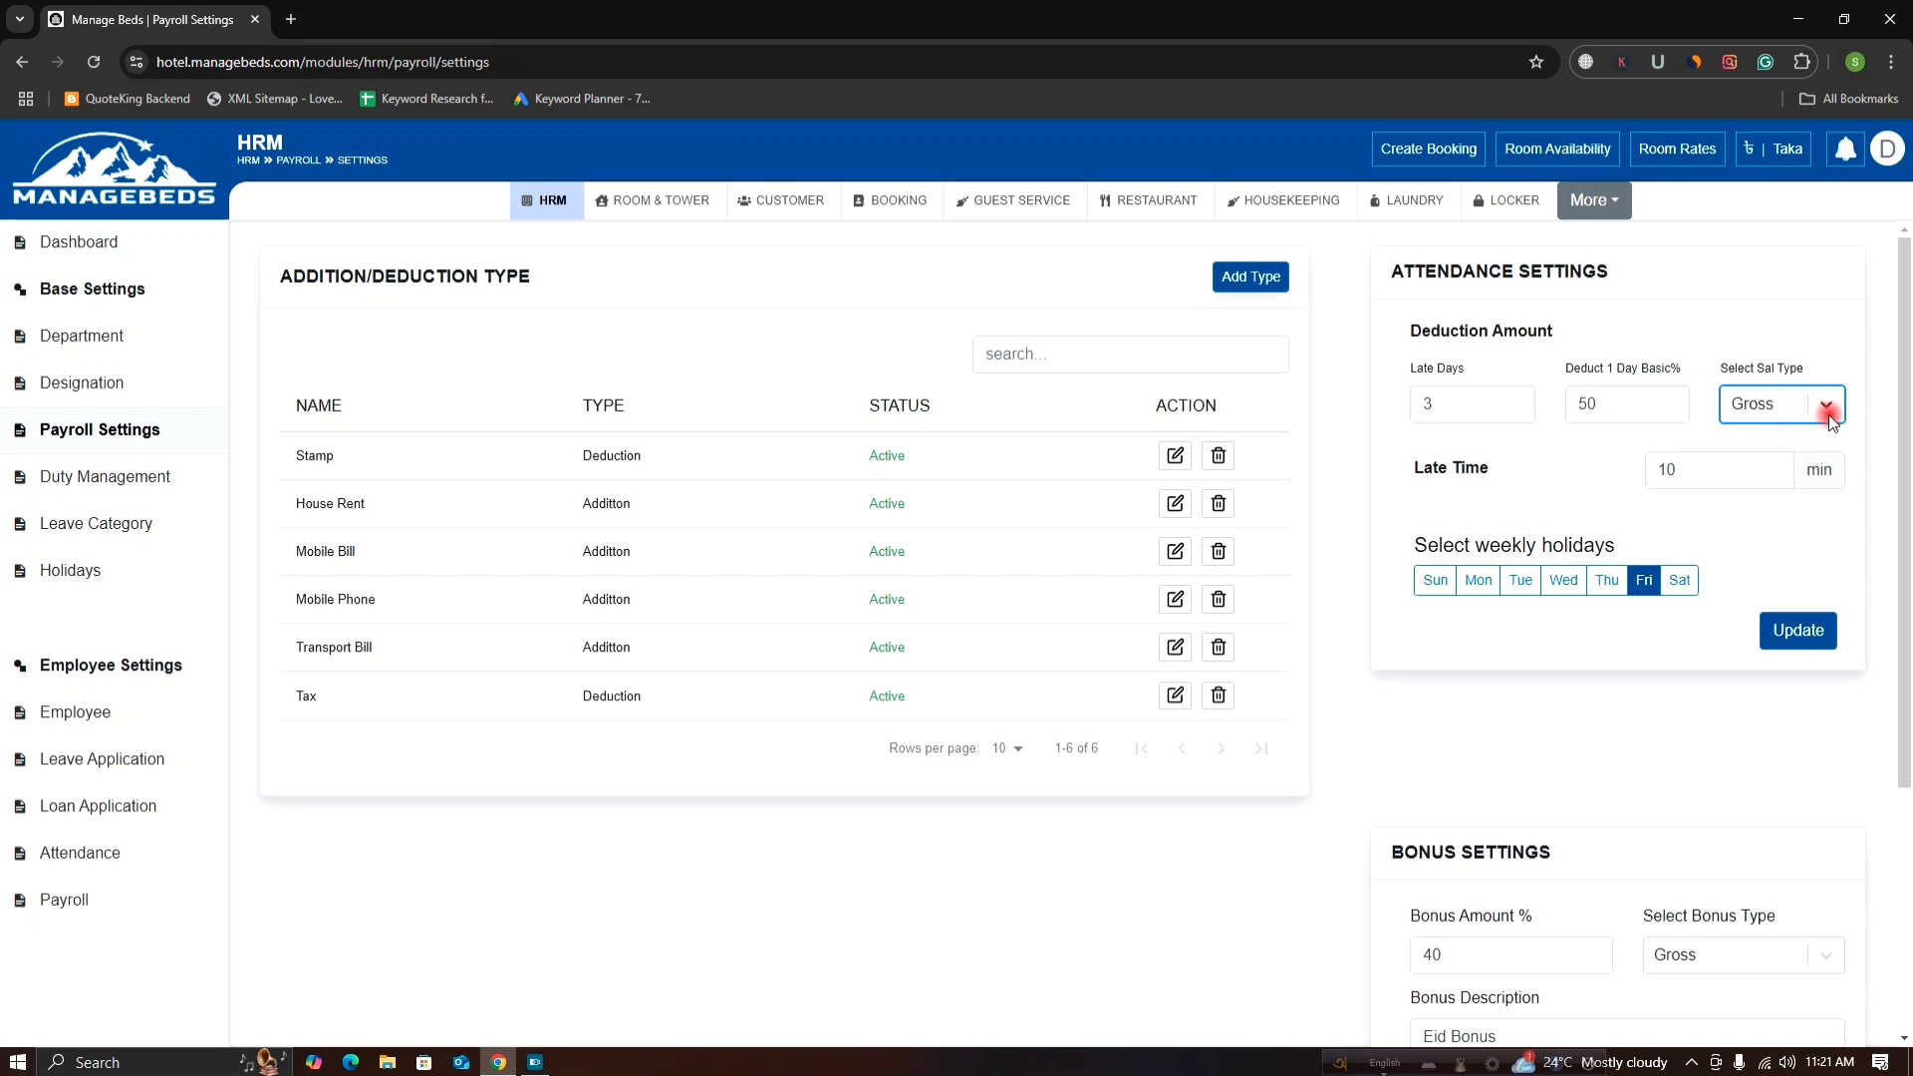
click(1827, 408)
click(1807, 494)
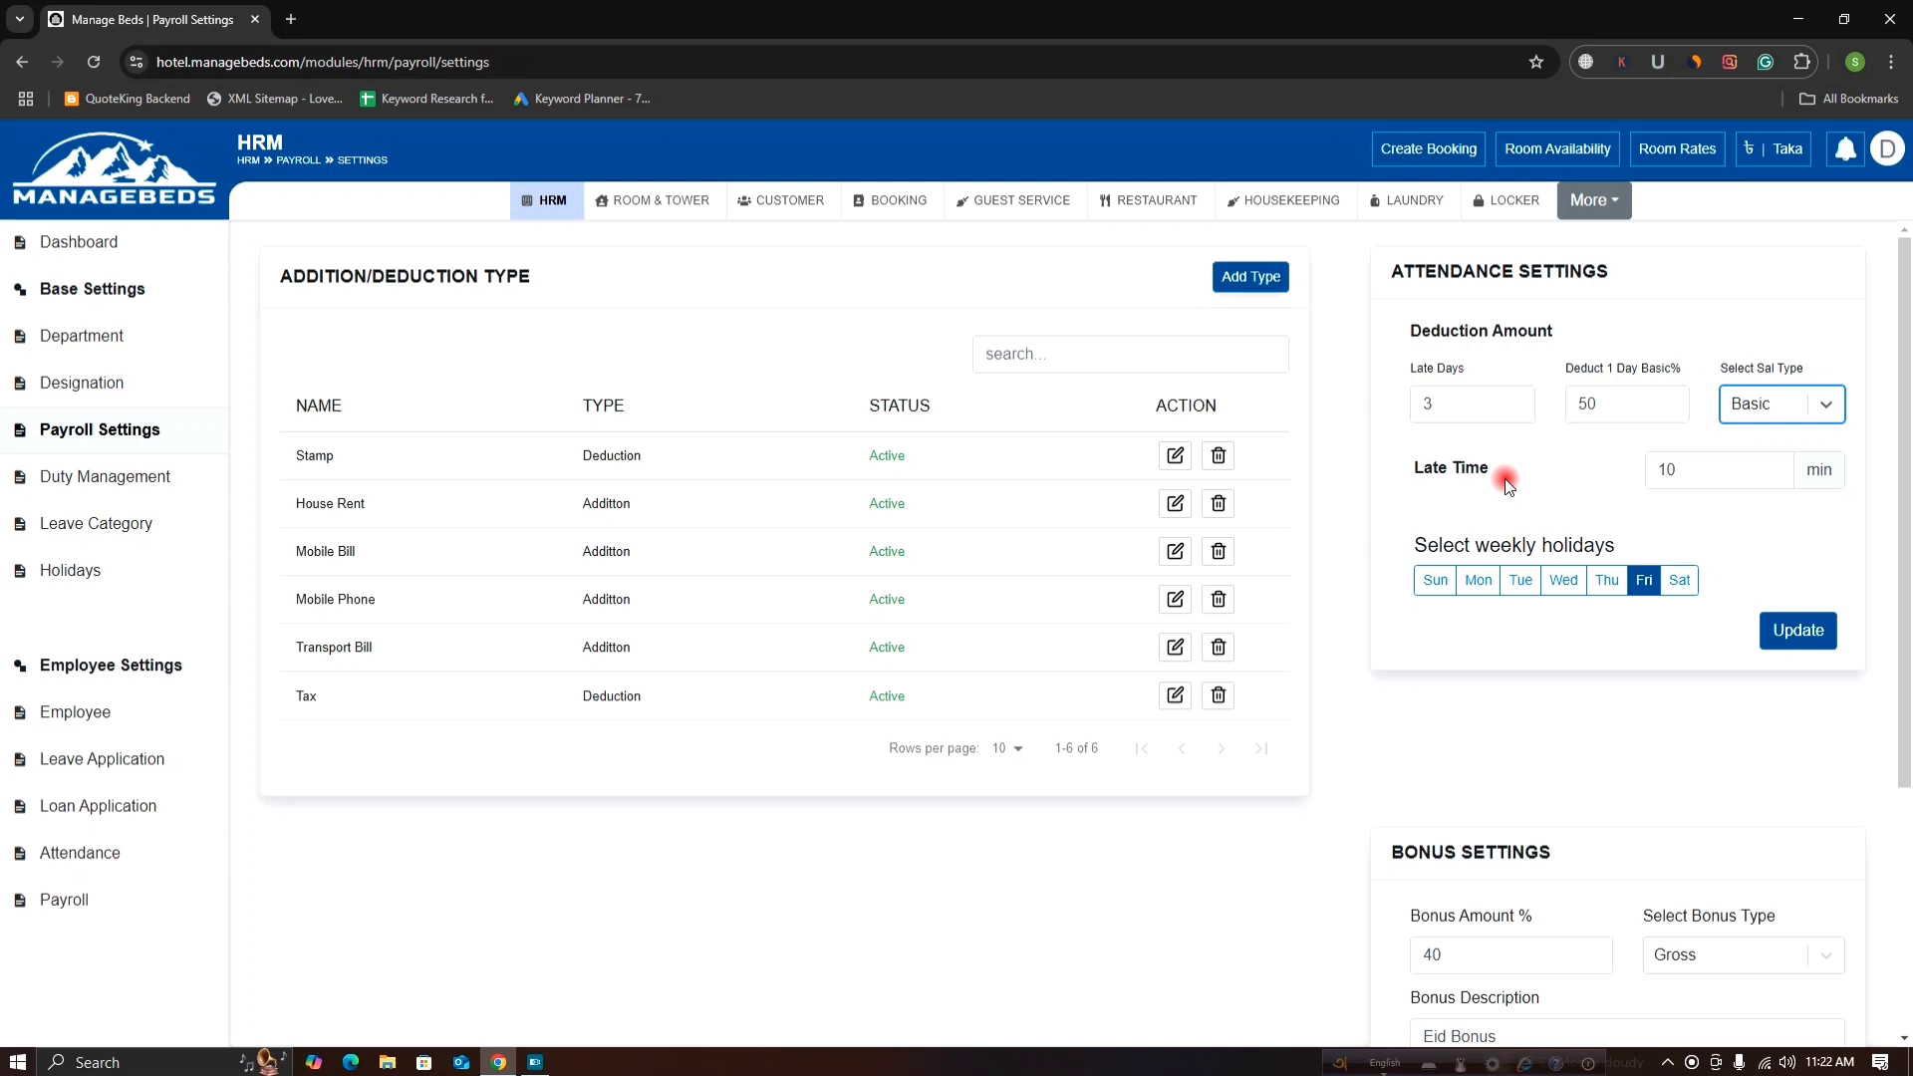
Step: Set the late time in the attendance settings to 15 minutes
click(1678, 466)
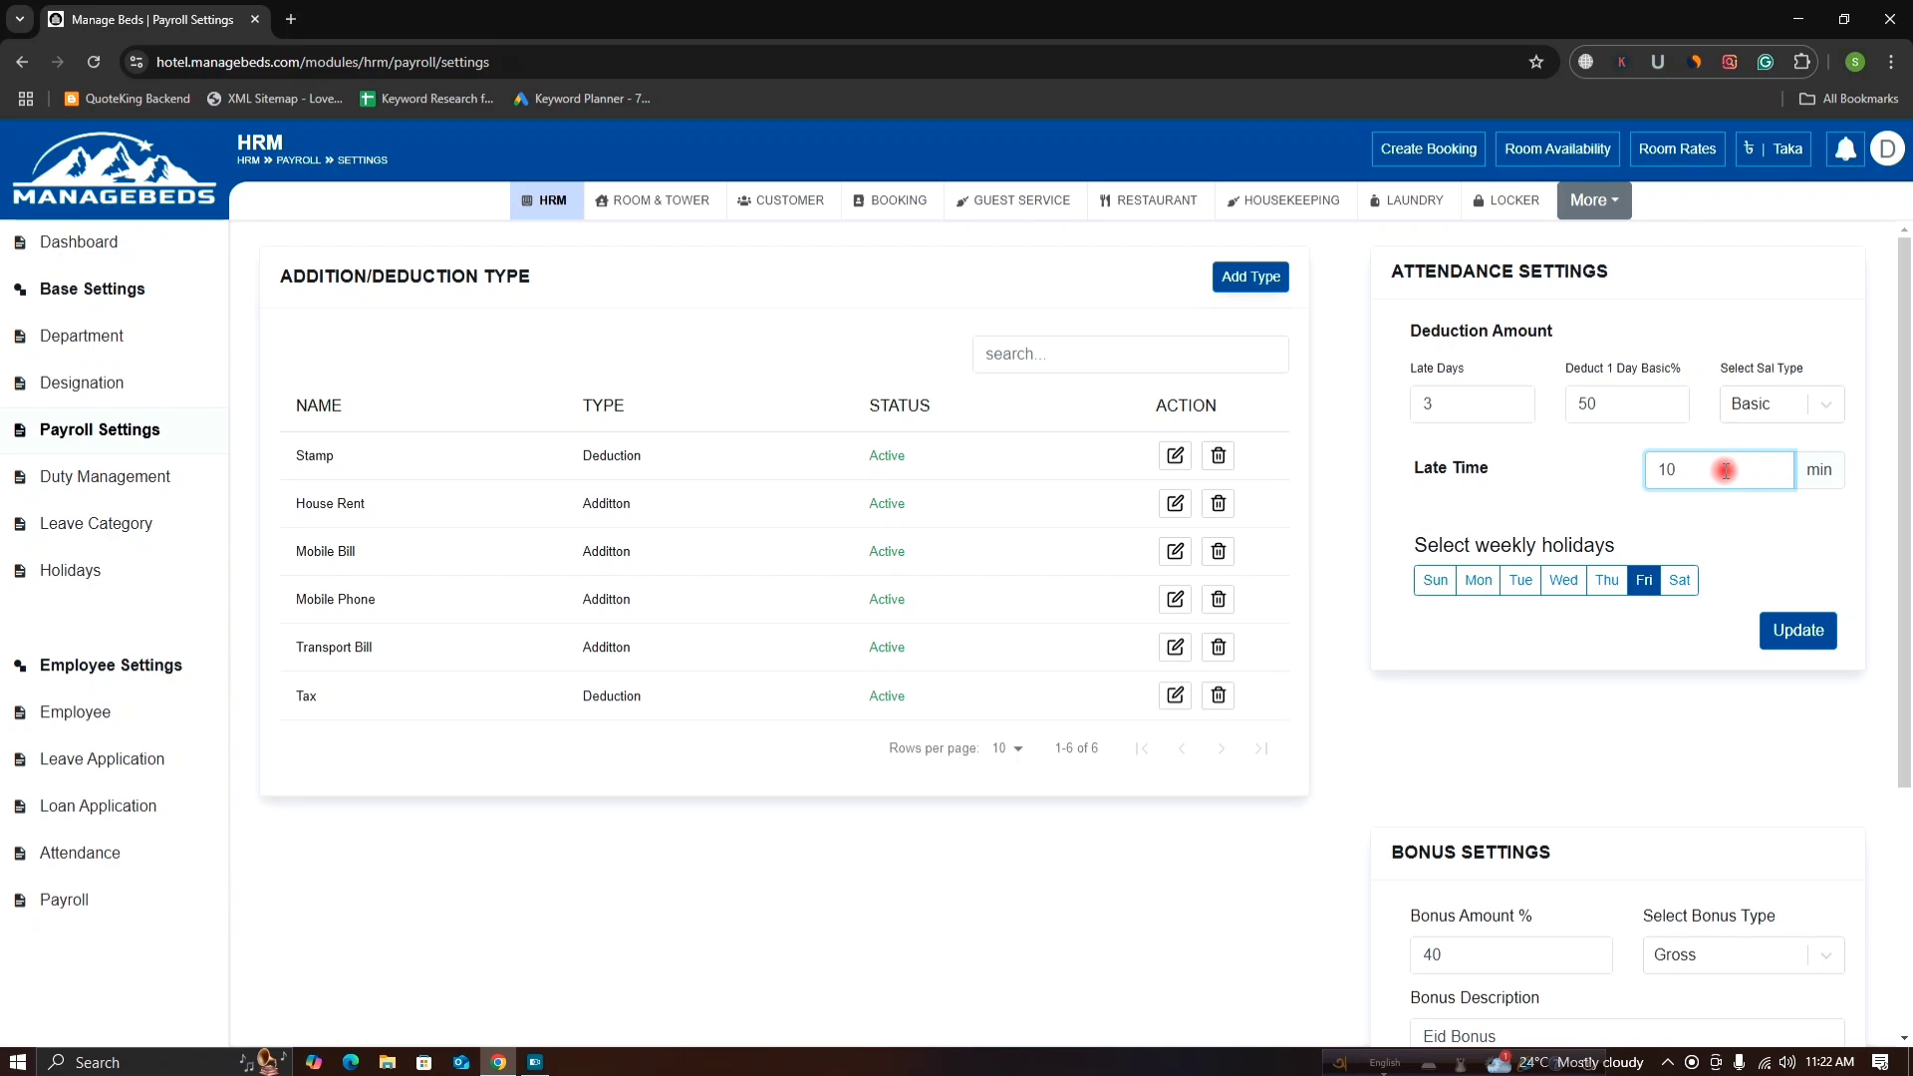
key(BackSpace)
text(5)
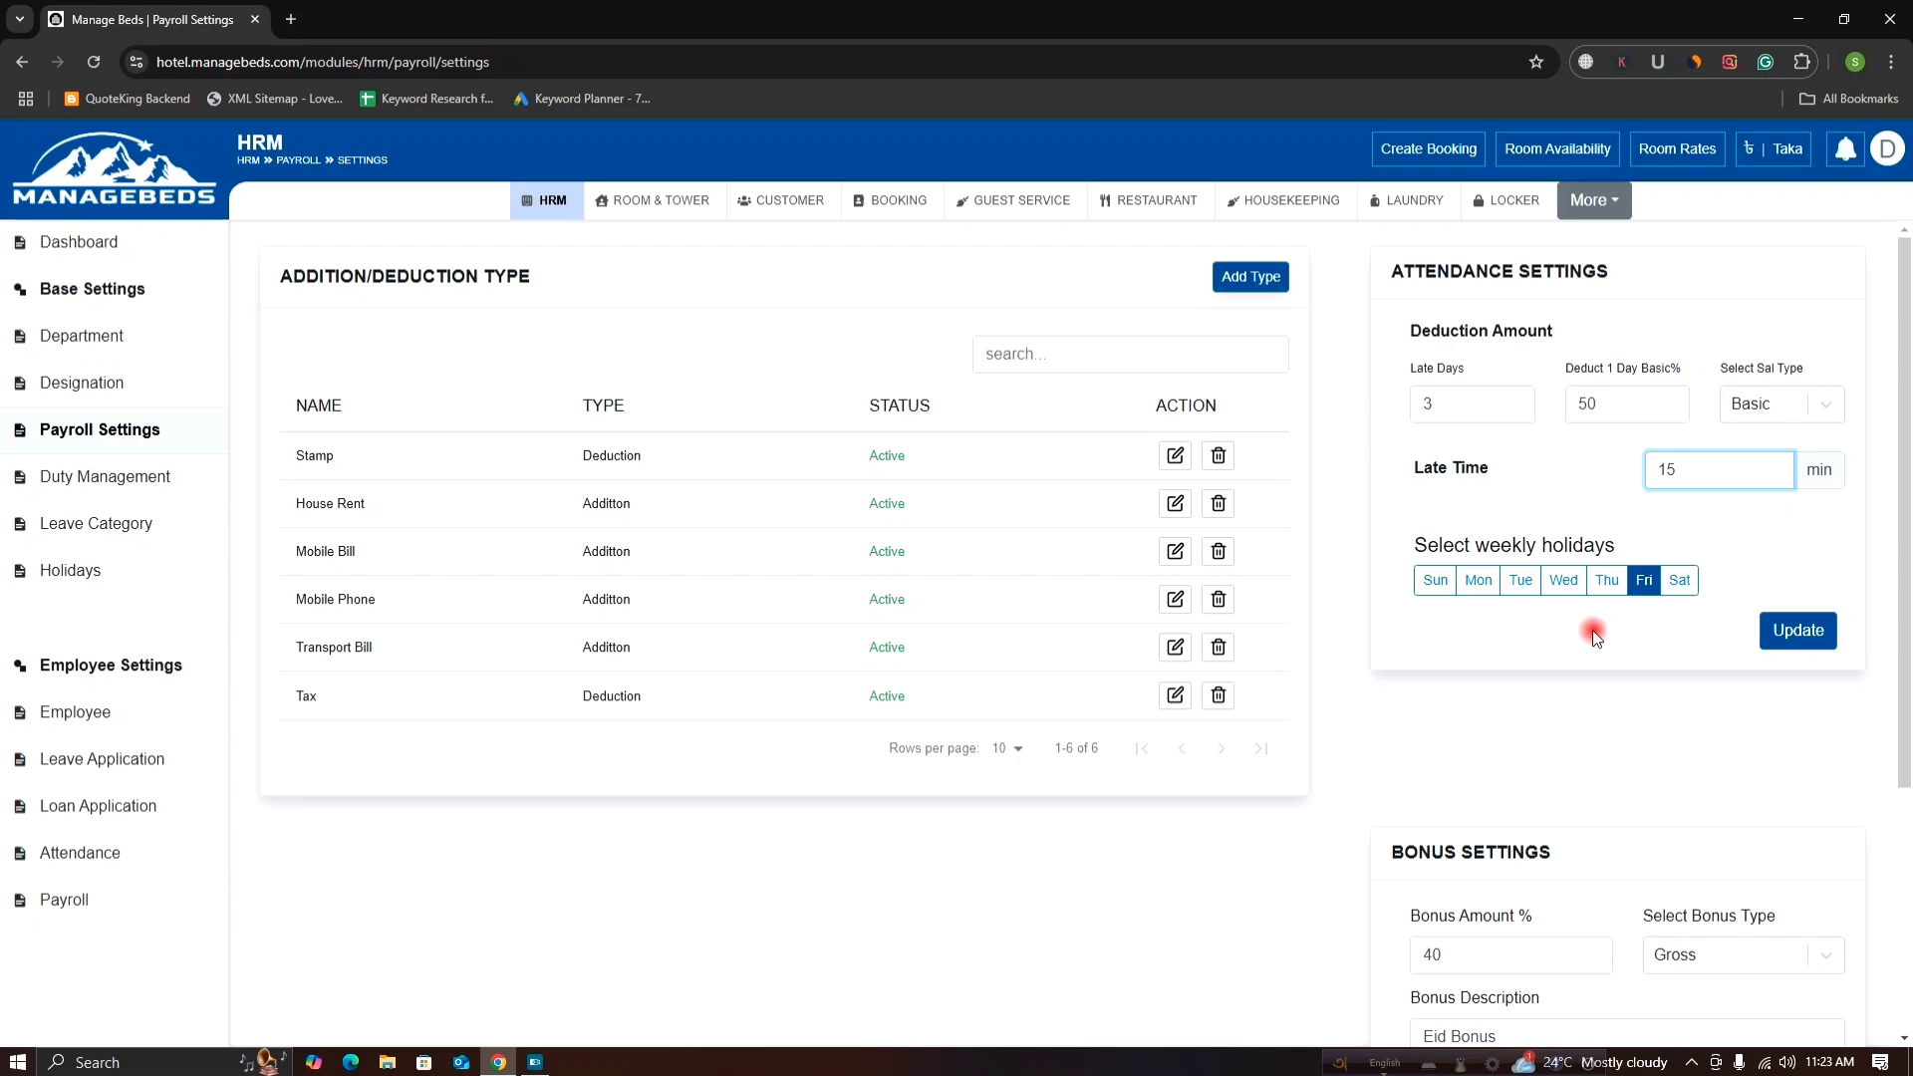
Step: Make Sunday the only weekly holiday instead of Friday and save the attendance settings
click(1645, 593)
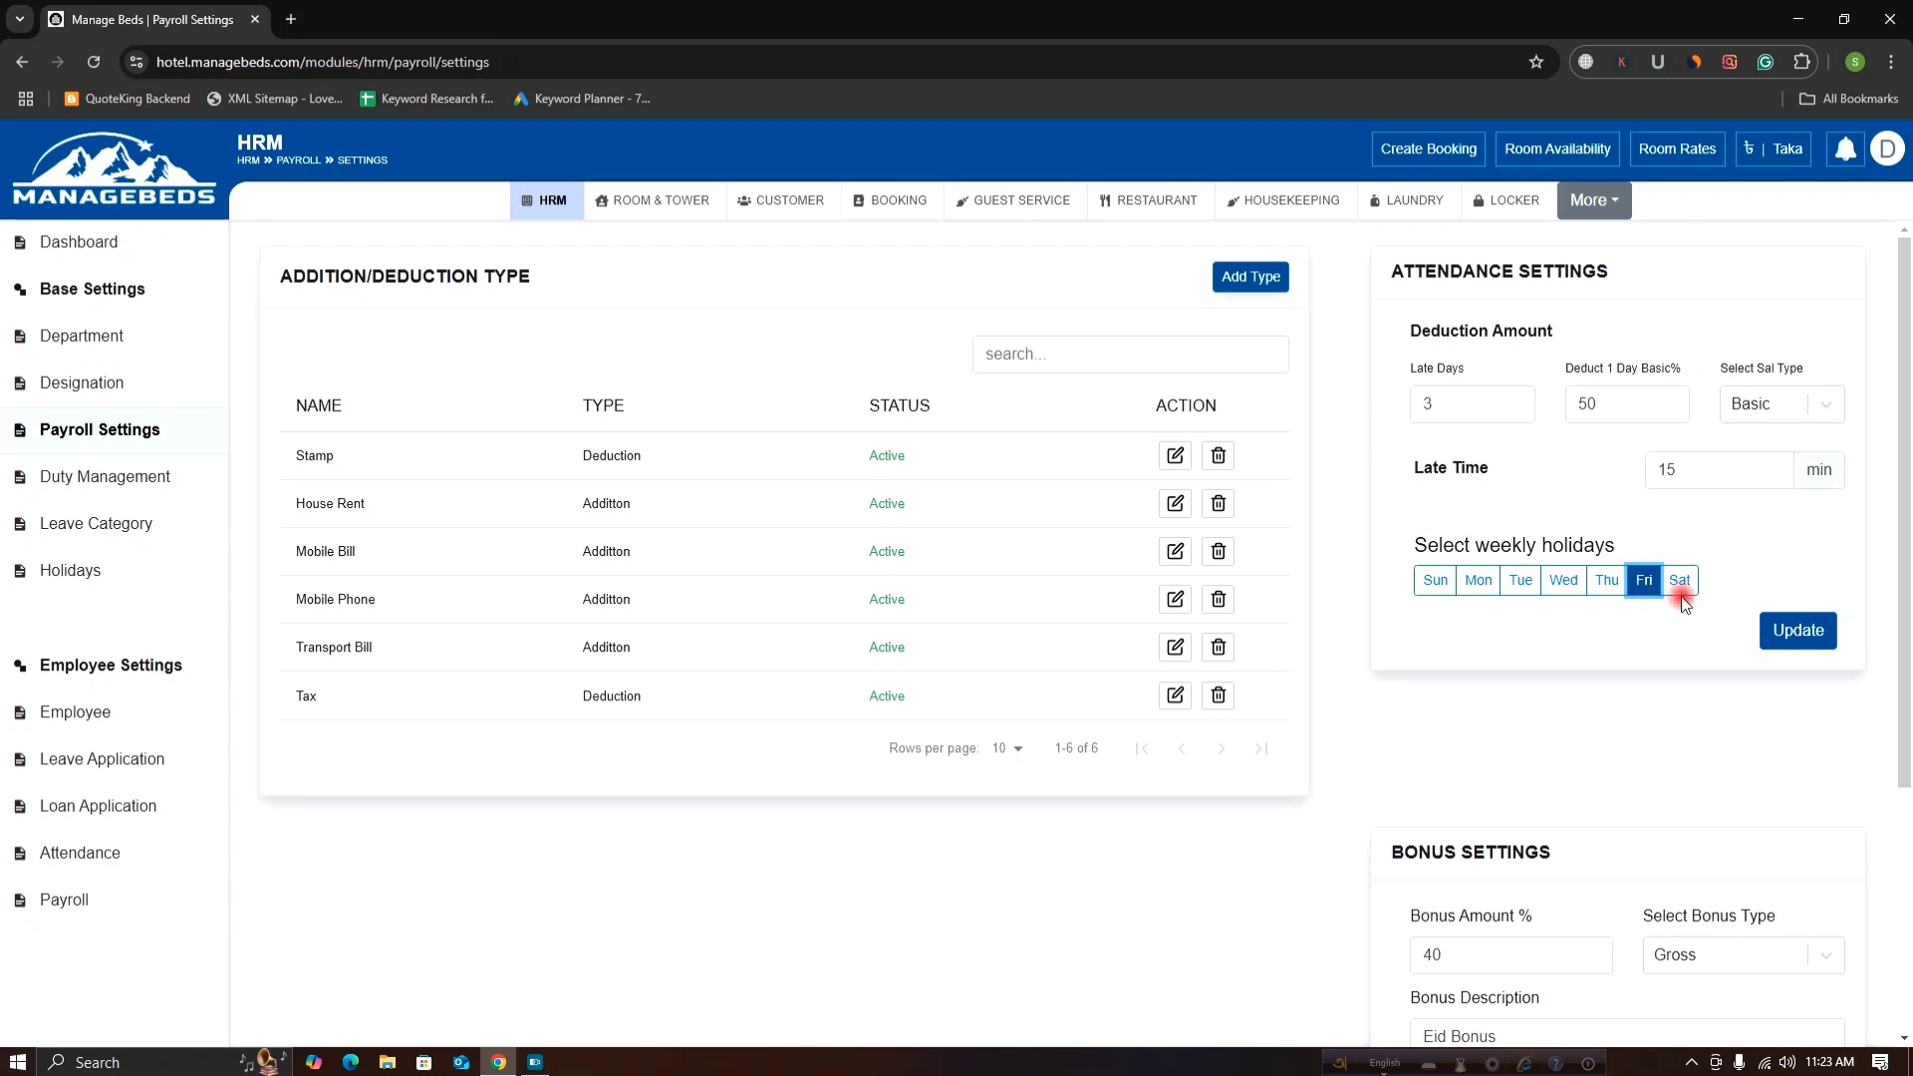
click(1684, 590)
click(1668, 630)
click(1679, 583)
click(1643, 583)
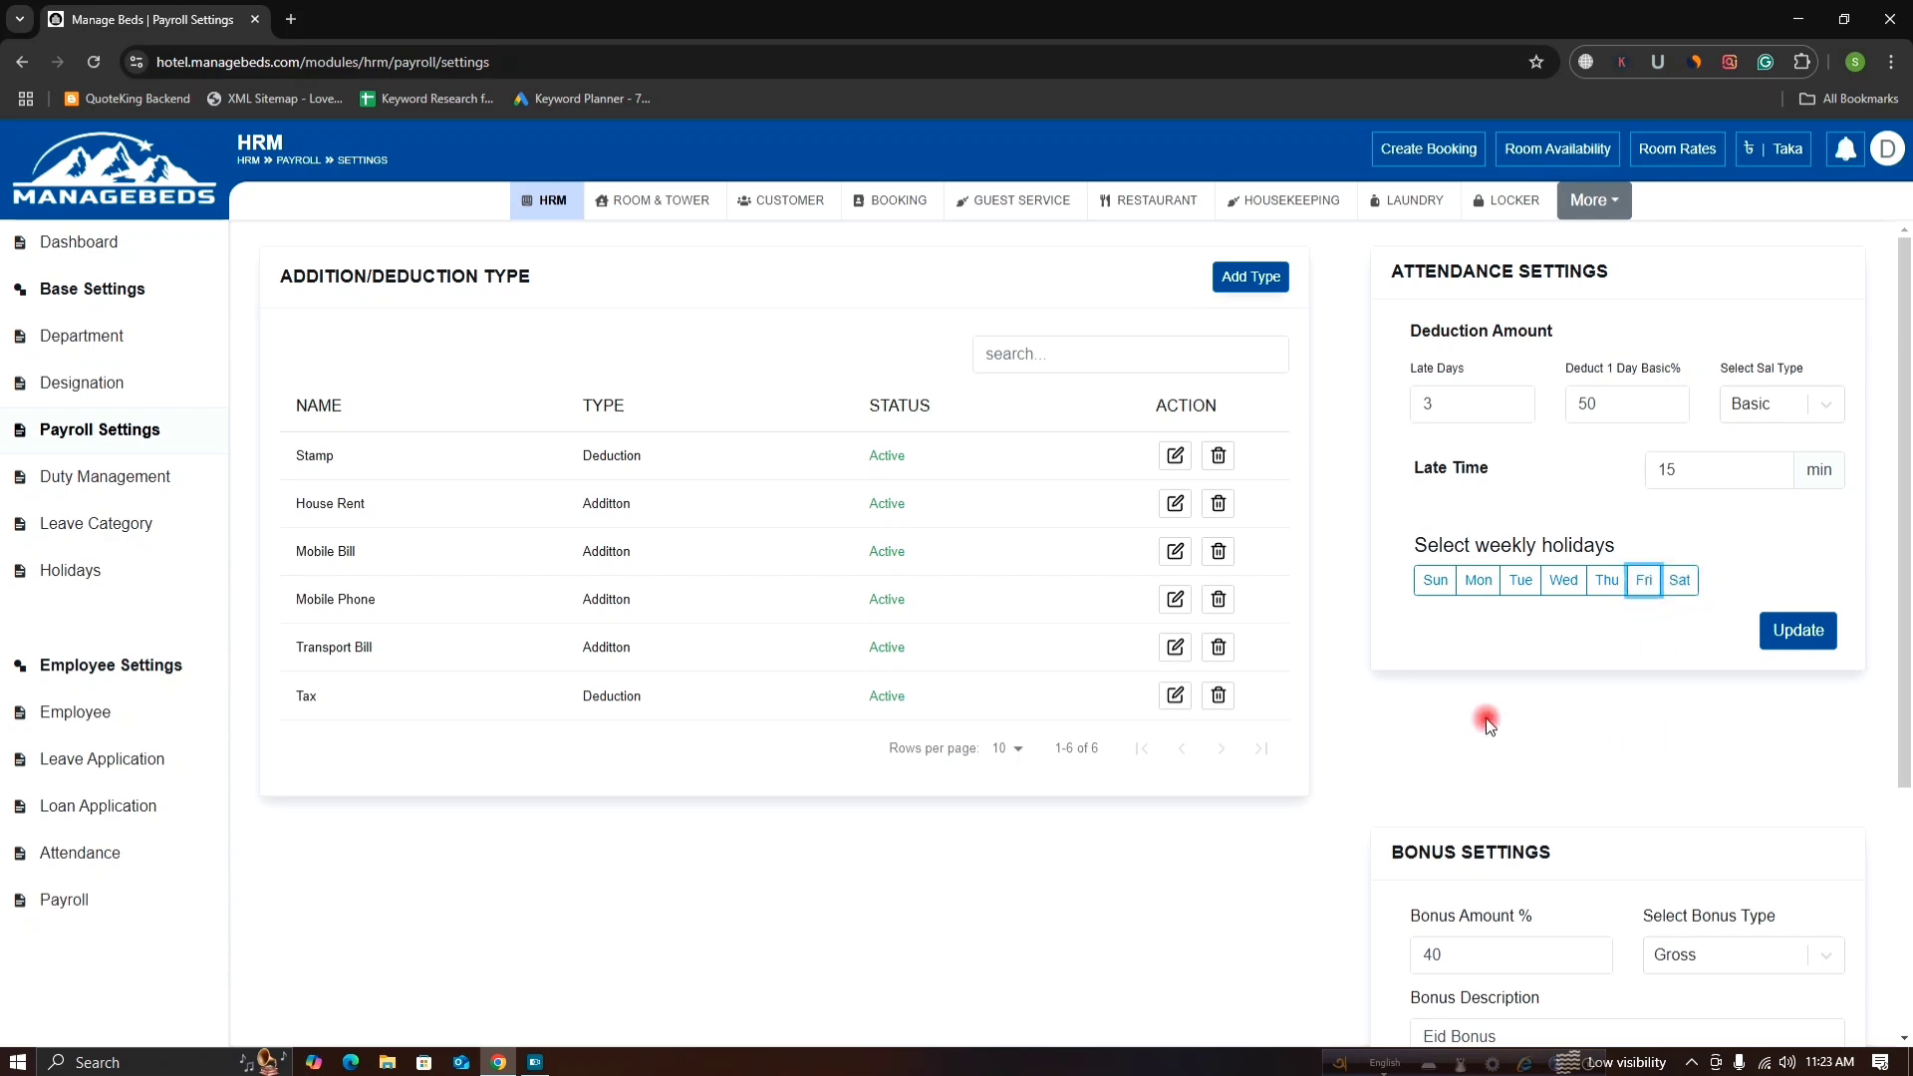
click(1418, 586)
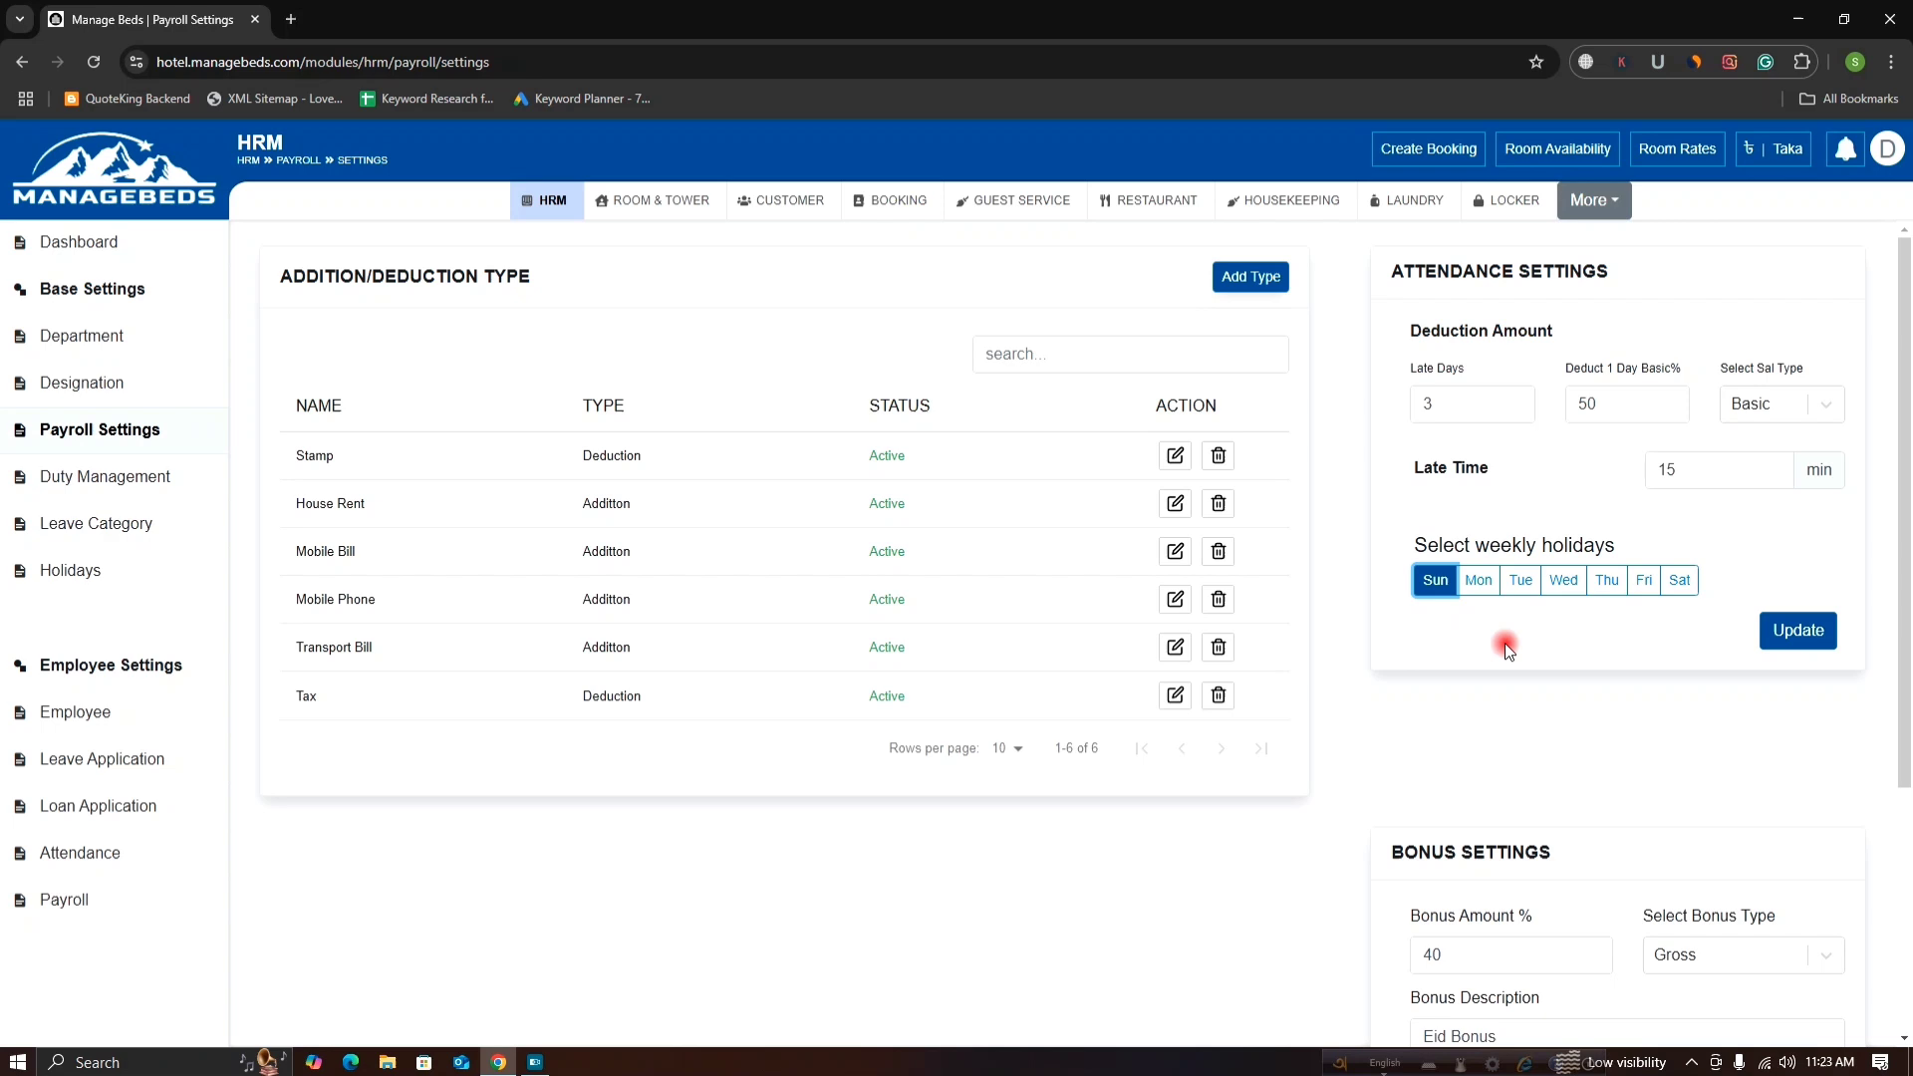
click(1787, 643)
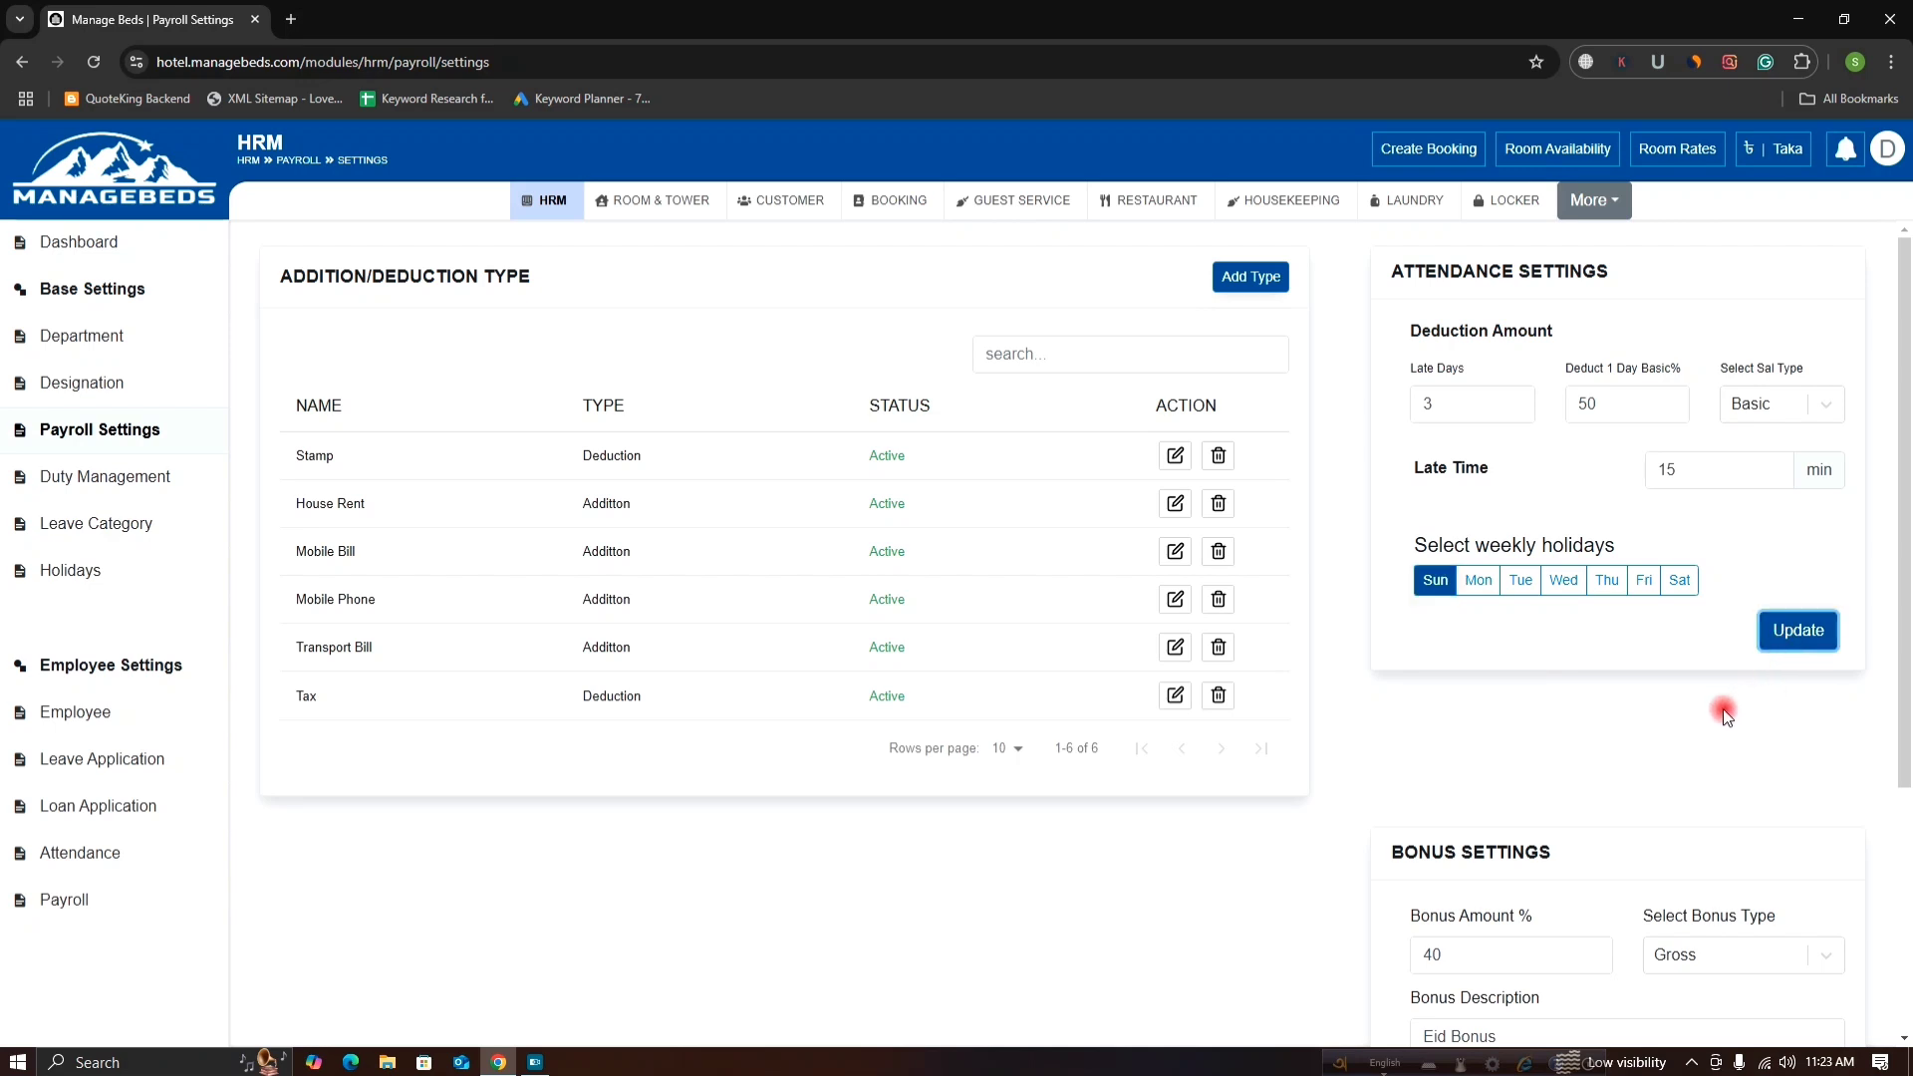
Step: Set the bonus amount to 50% in the bonus settings, with Gross as the bonus type
scroll(1681, 697, down, 1)
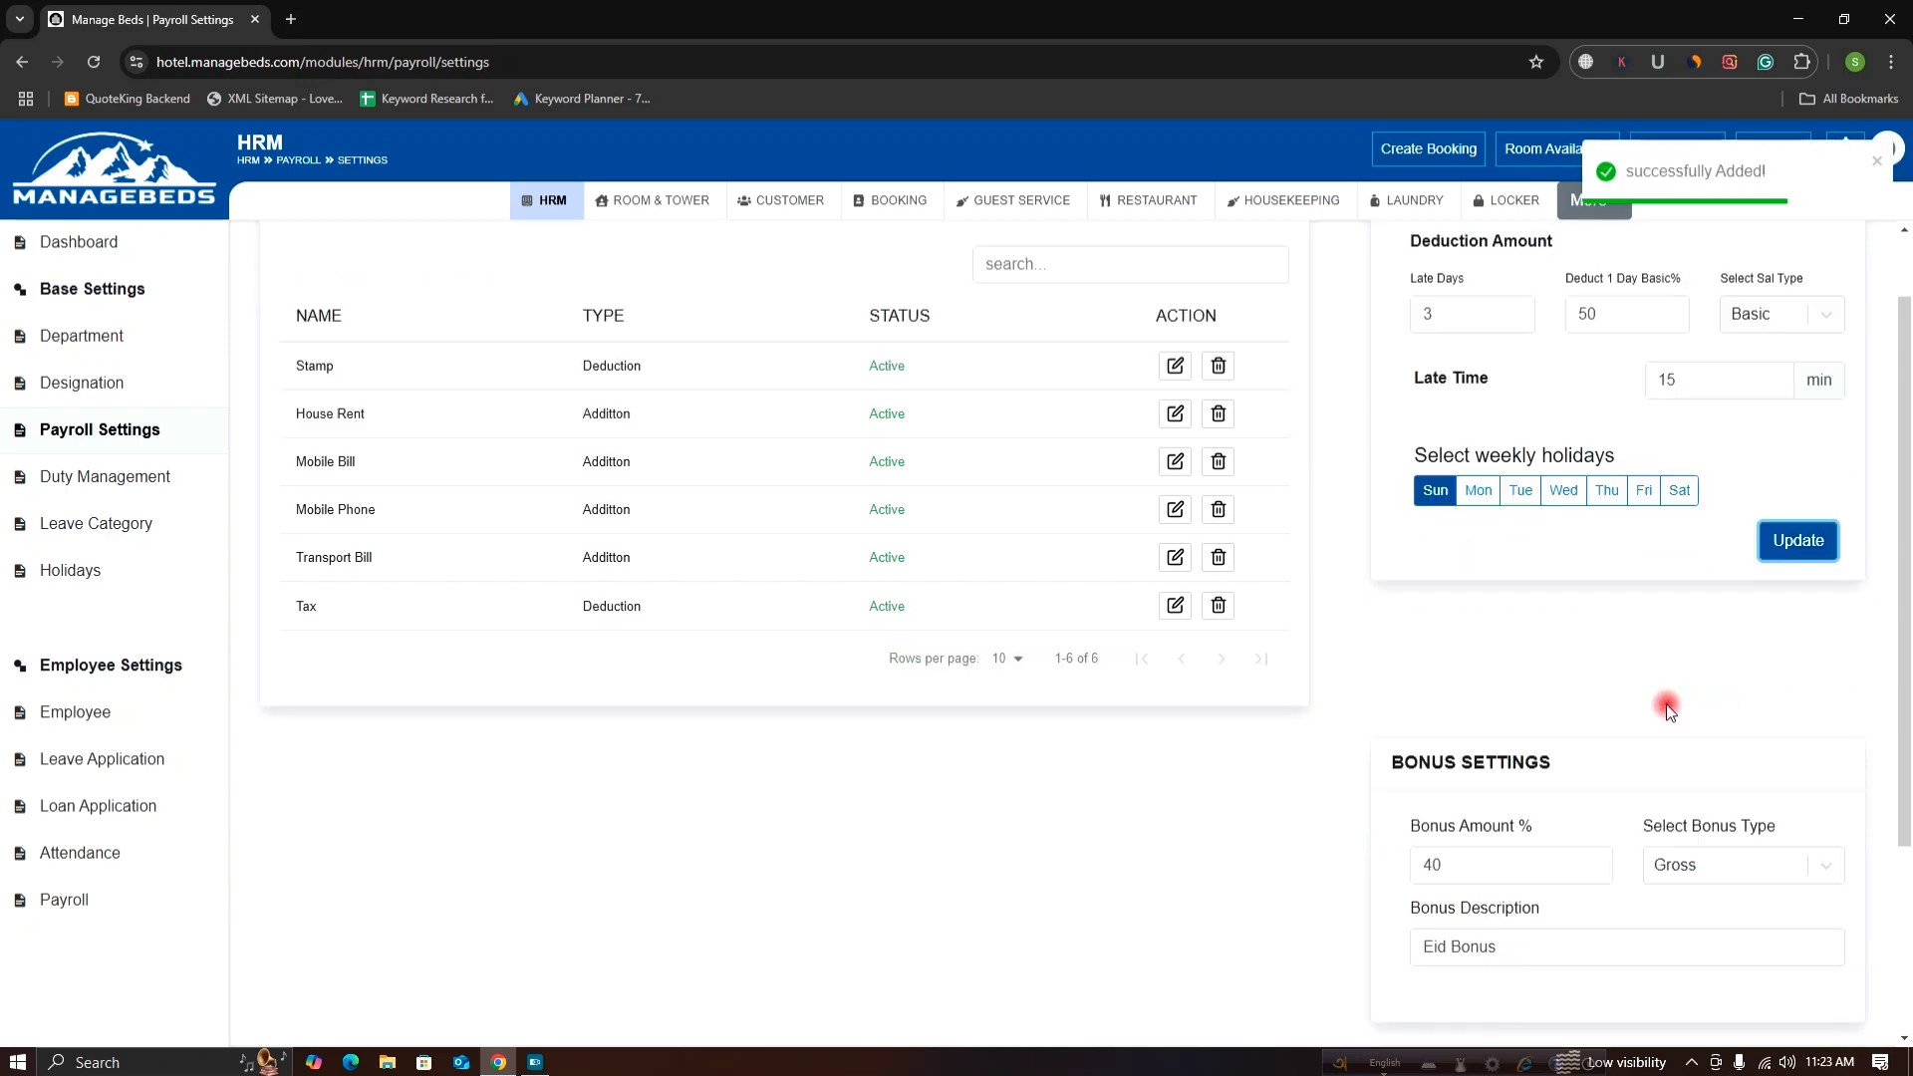
scroll(1666, 707, down, 3)
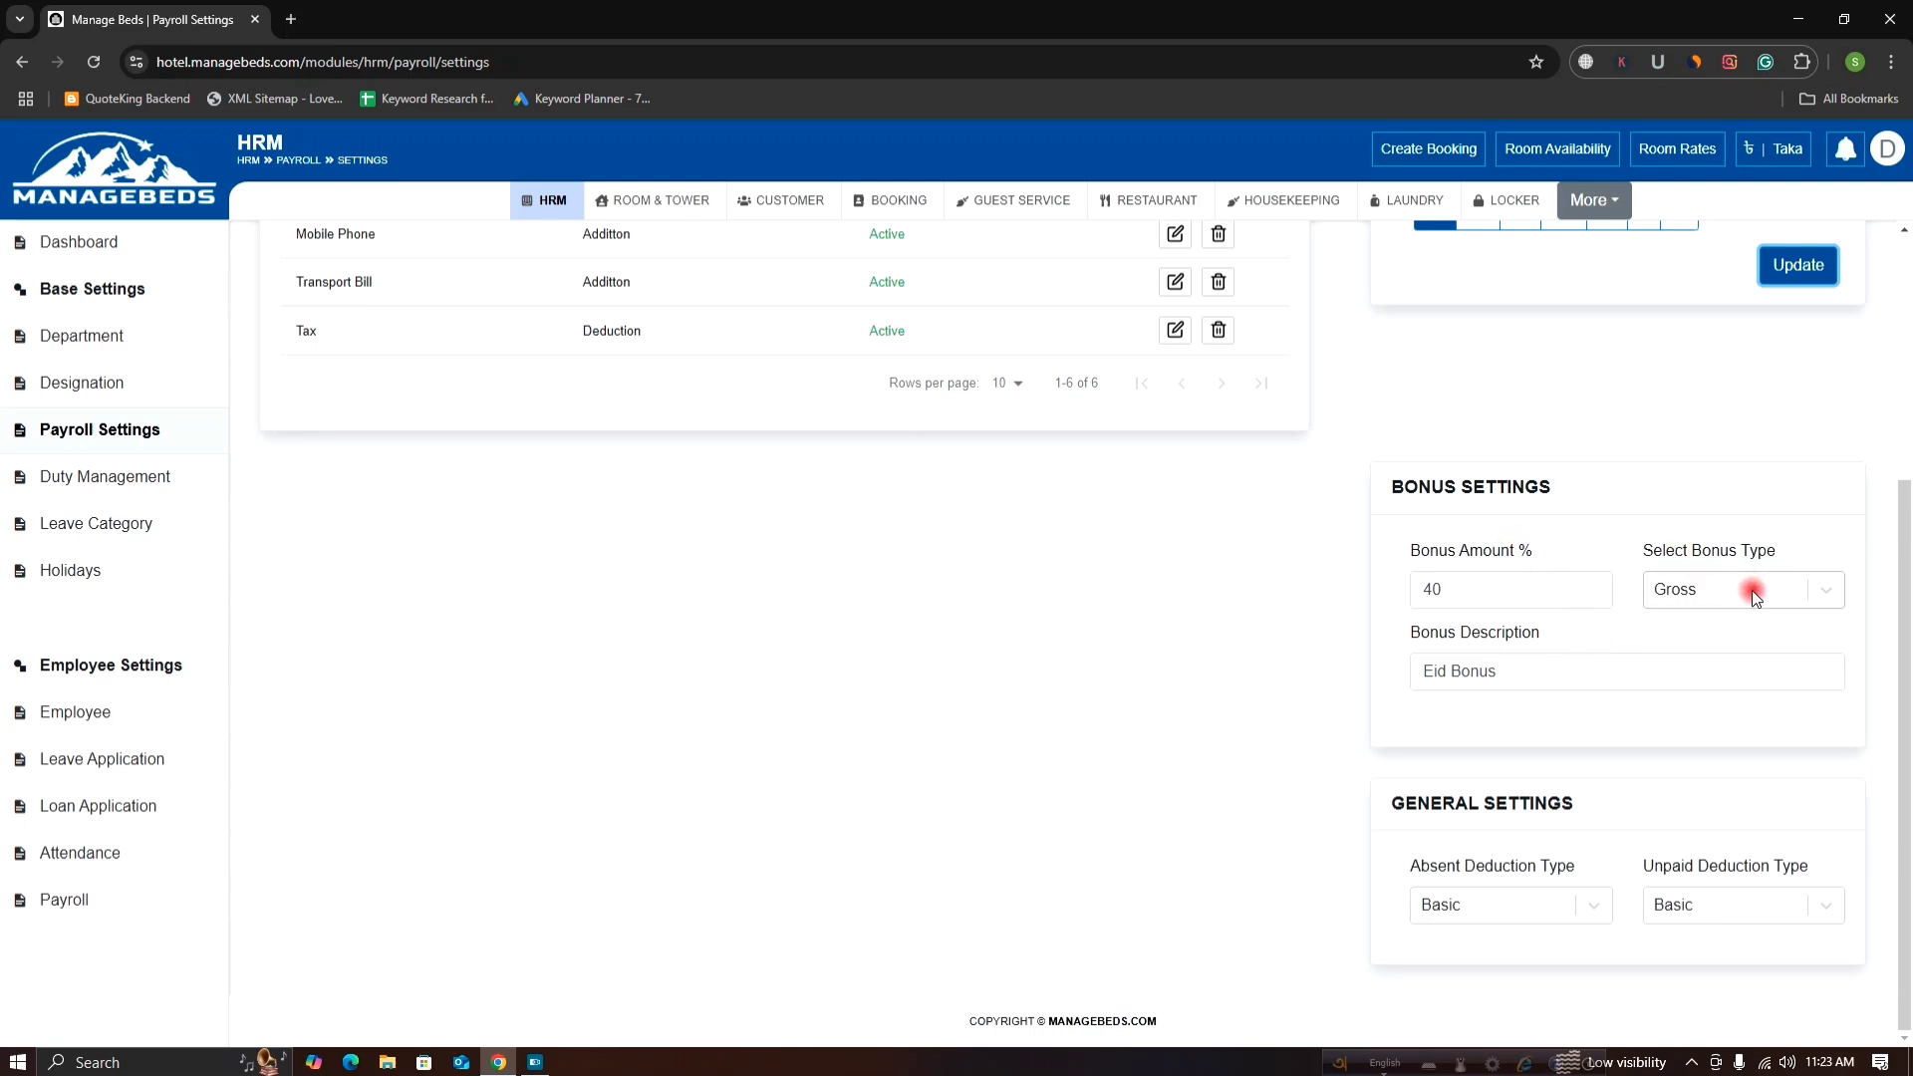
click(1822, 590)
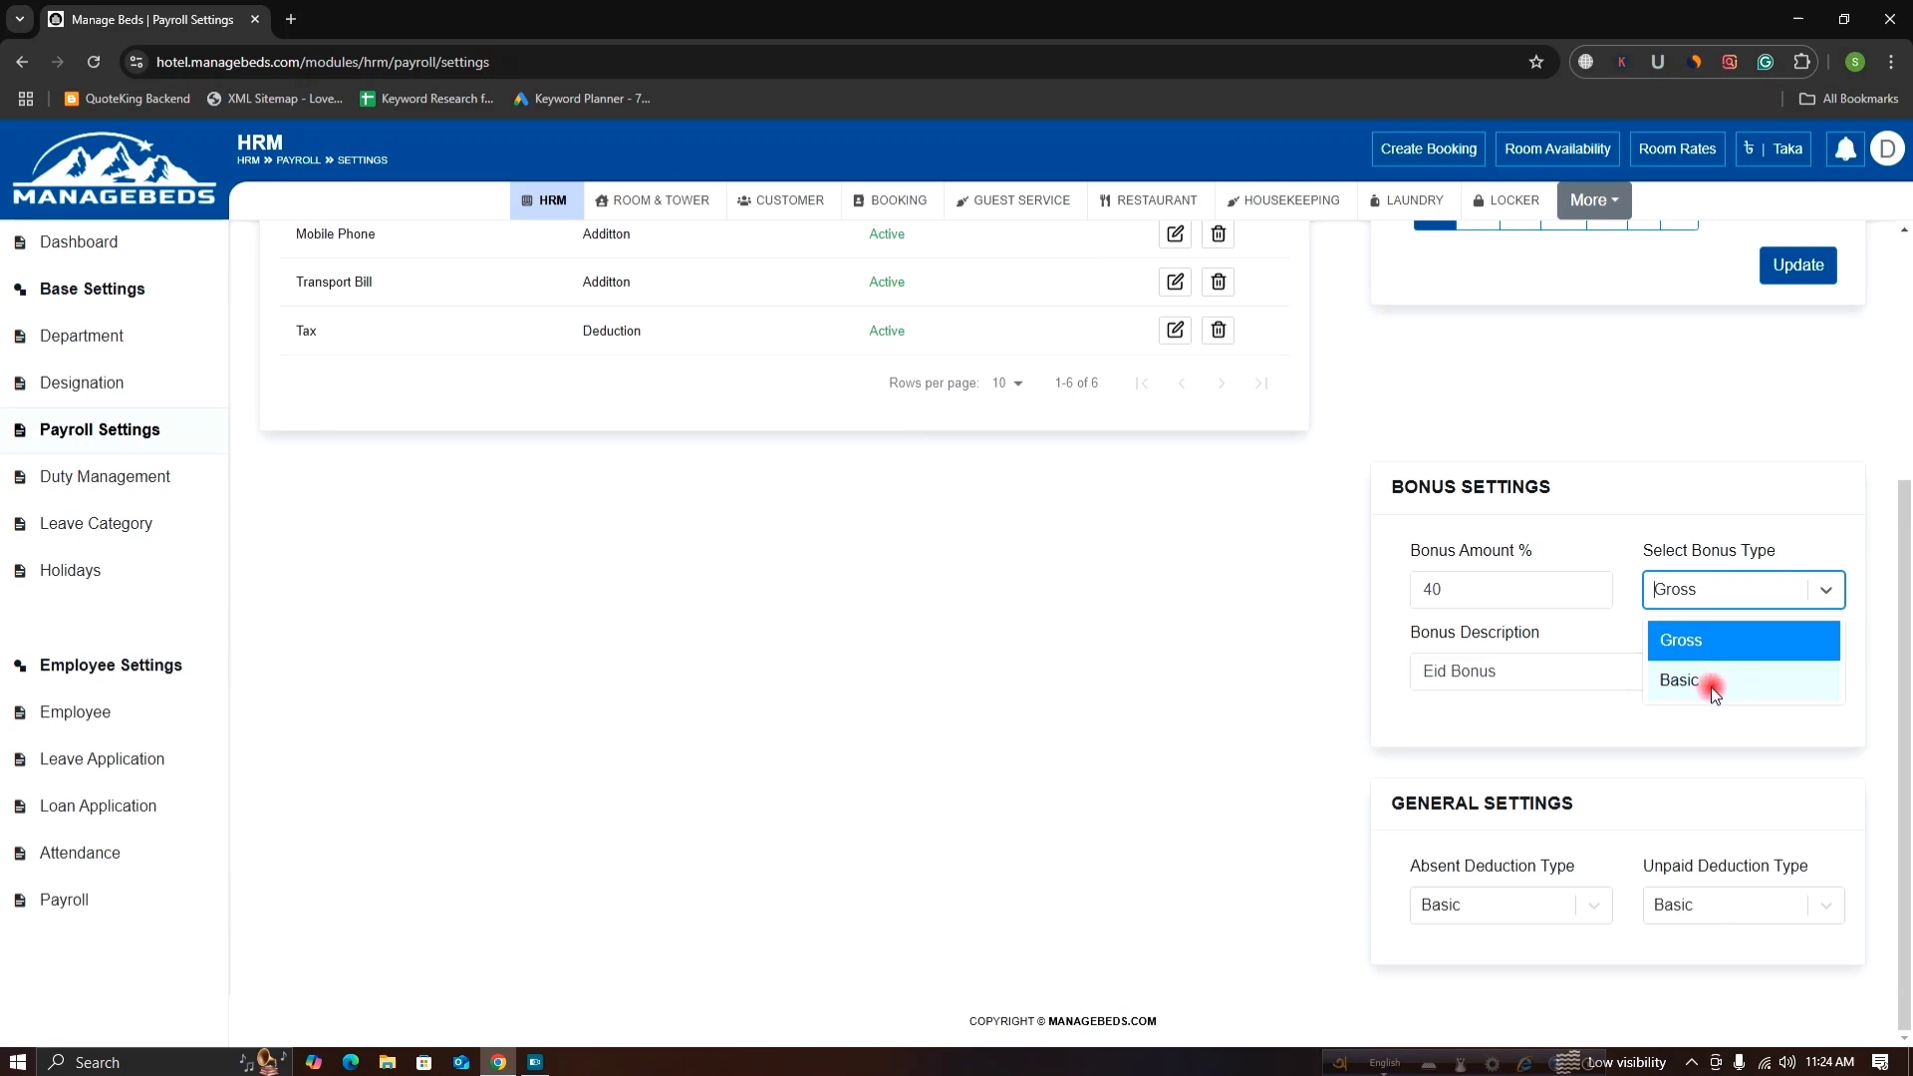
click(1459, 593)
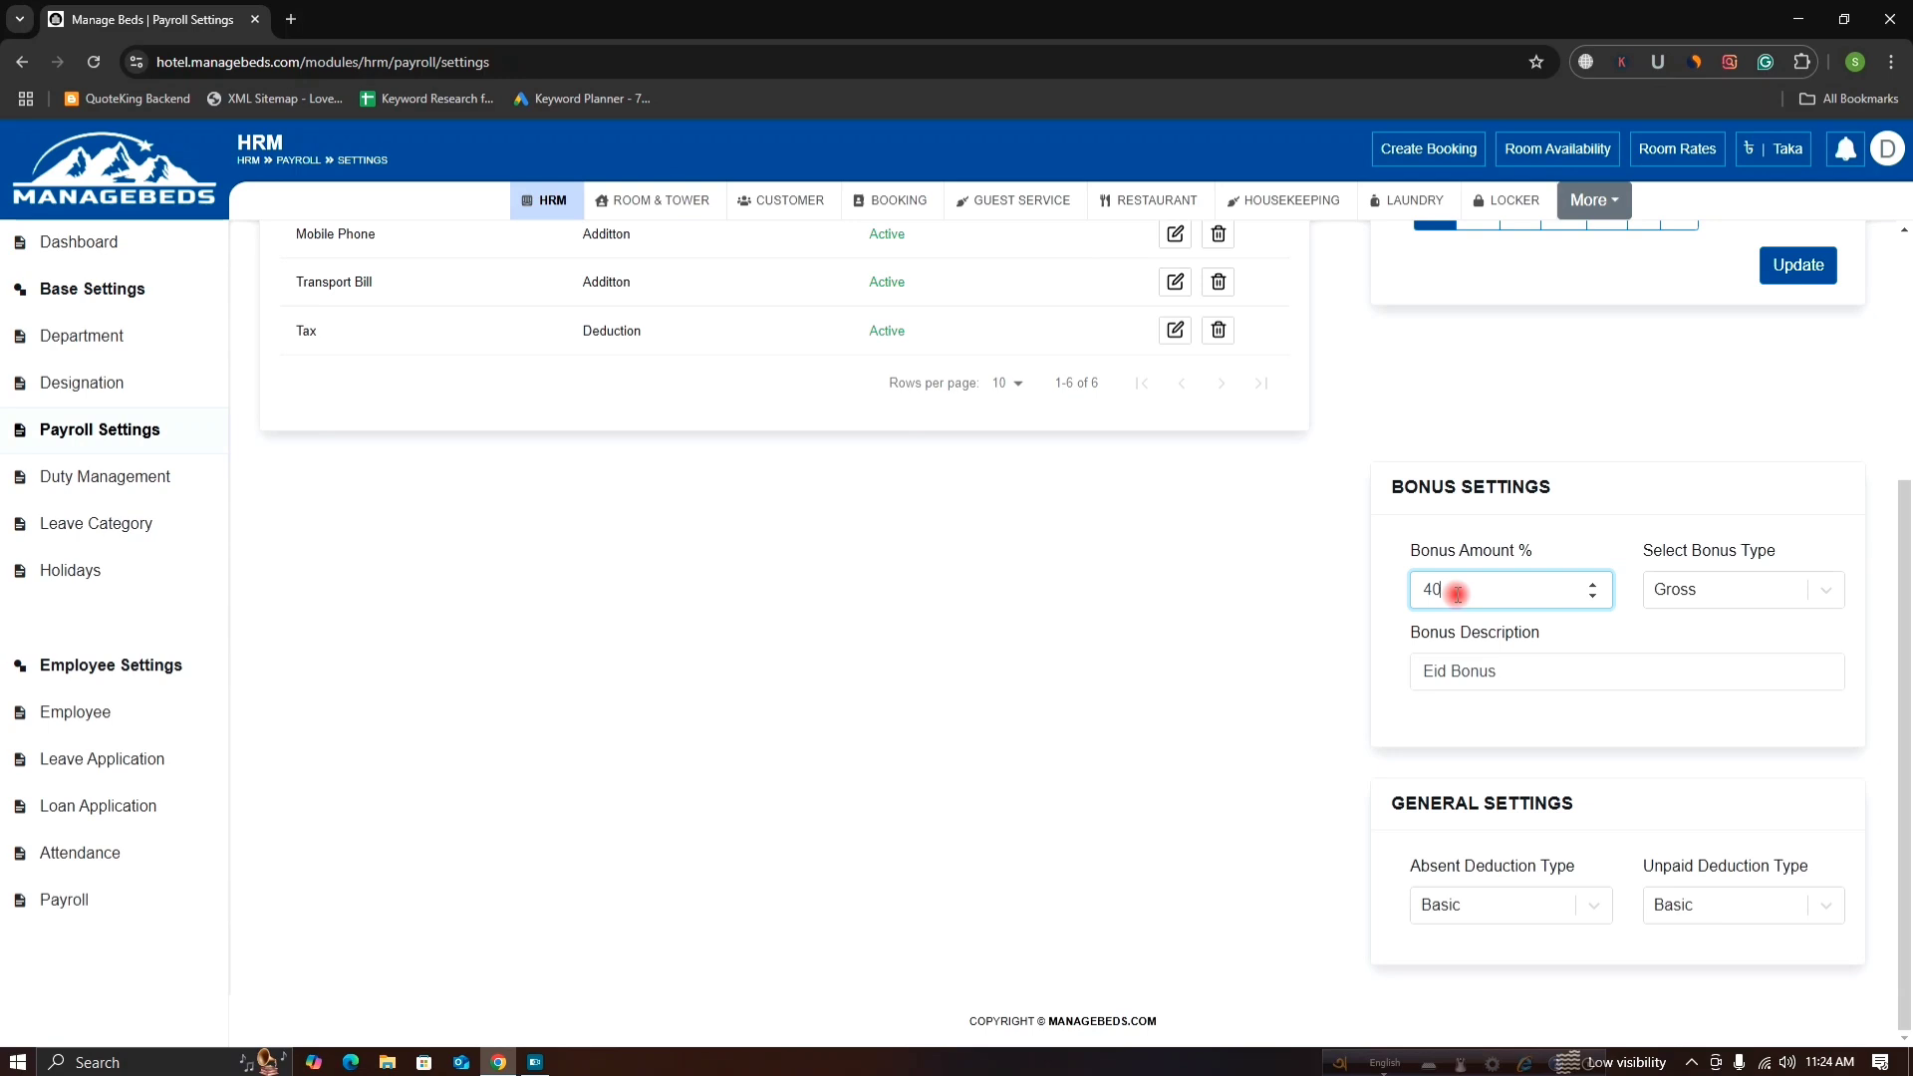
key(BackSpace)
key(BackSpace)
text(50)
click(1813, 590)
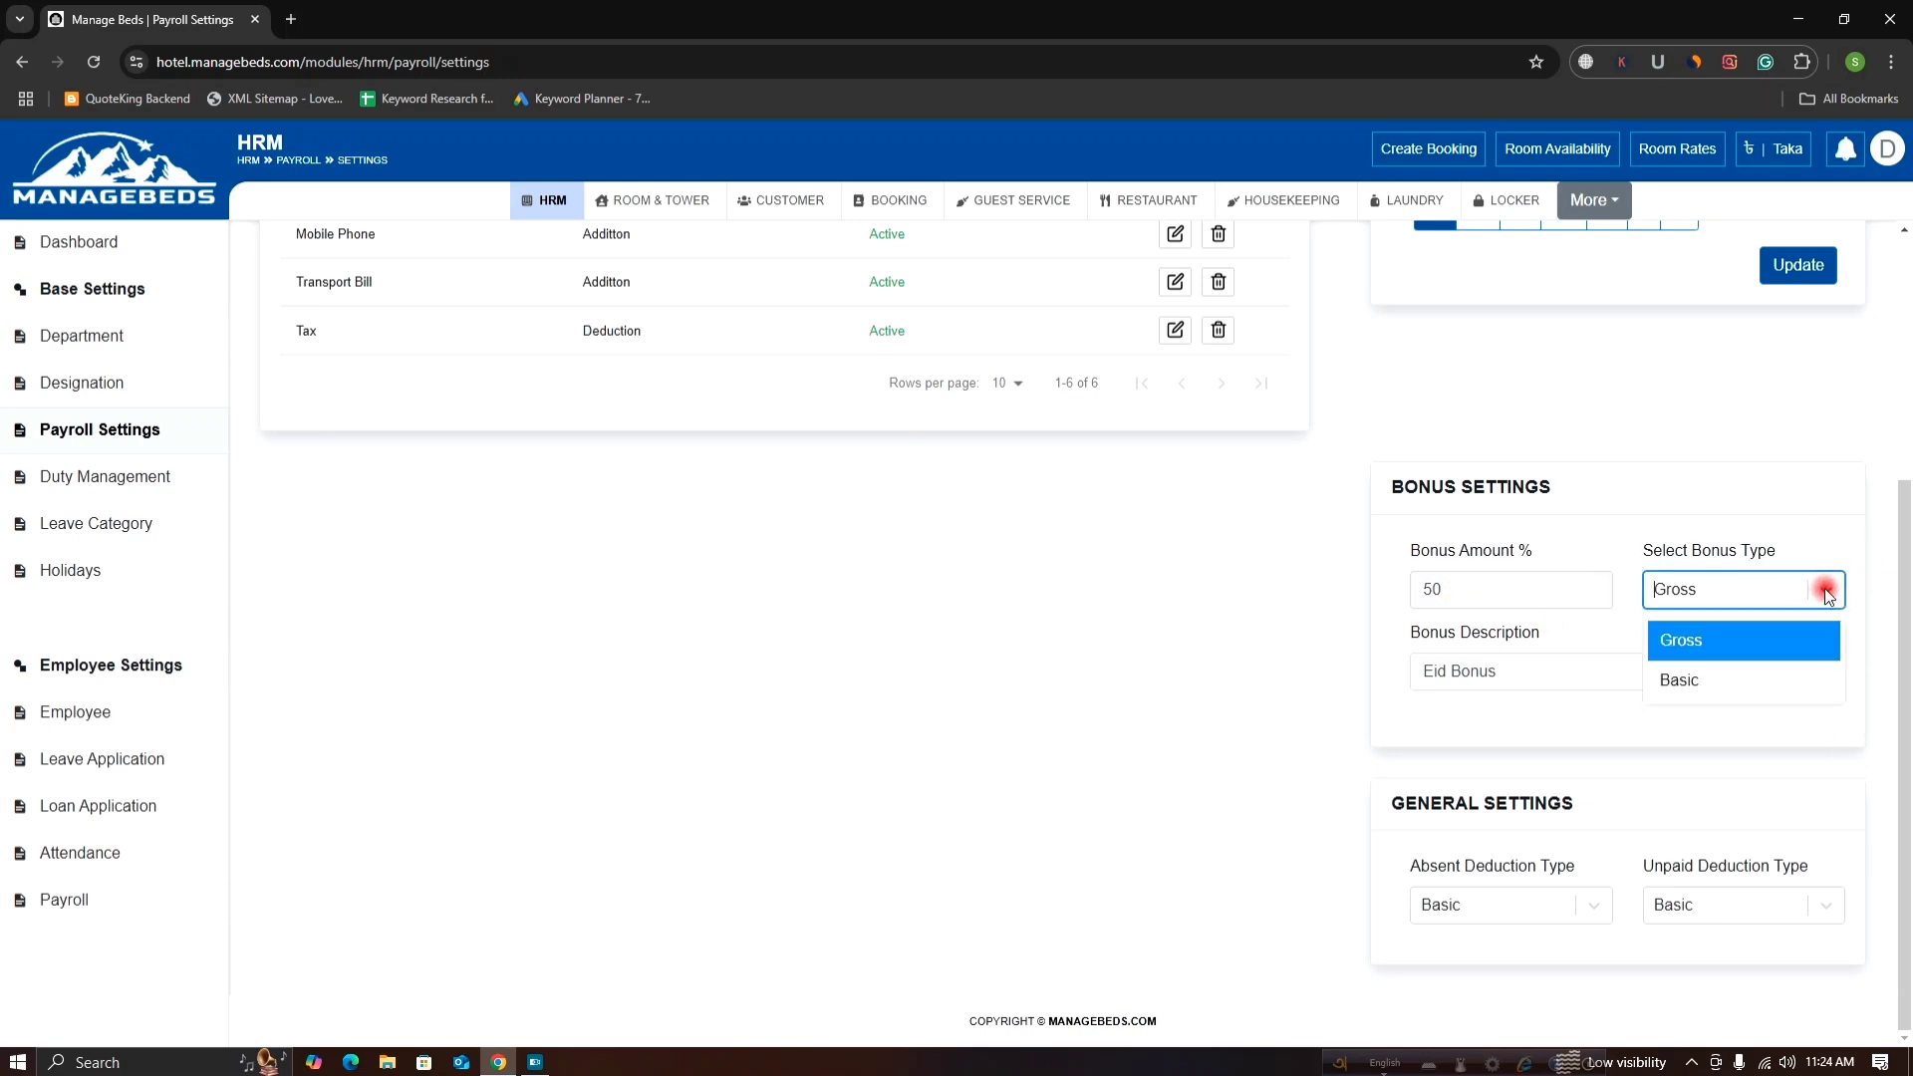
click(1723, 641)
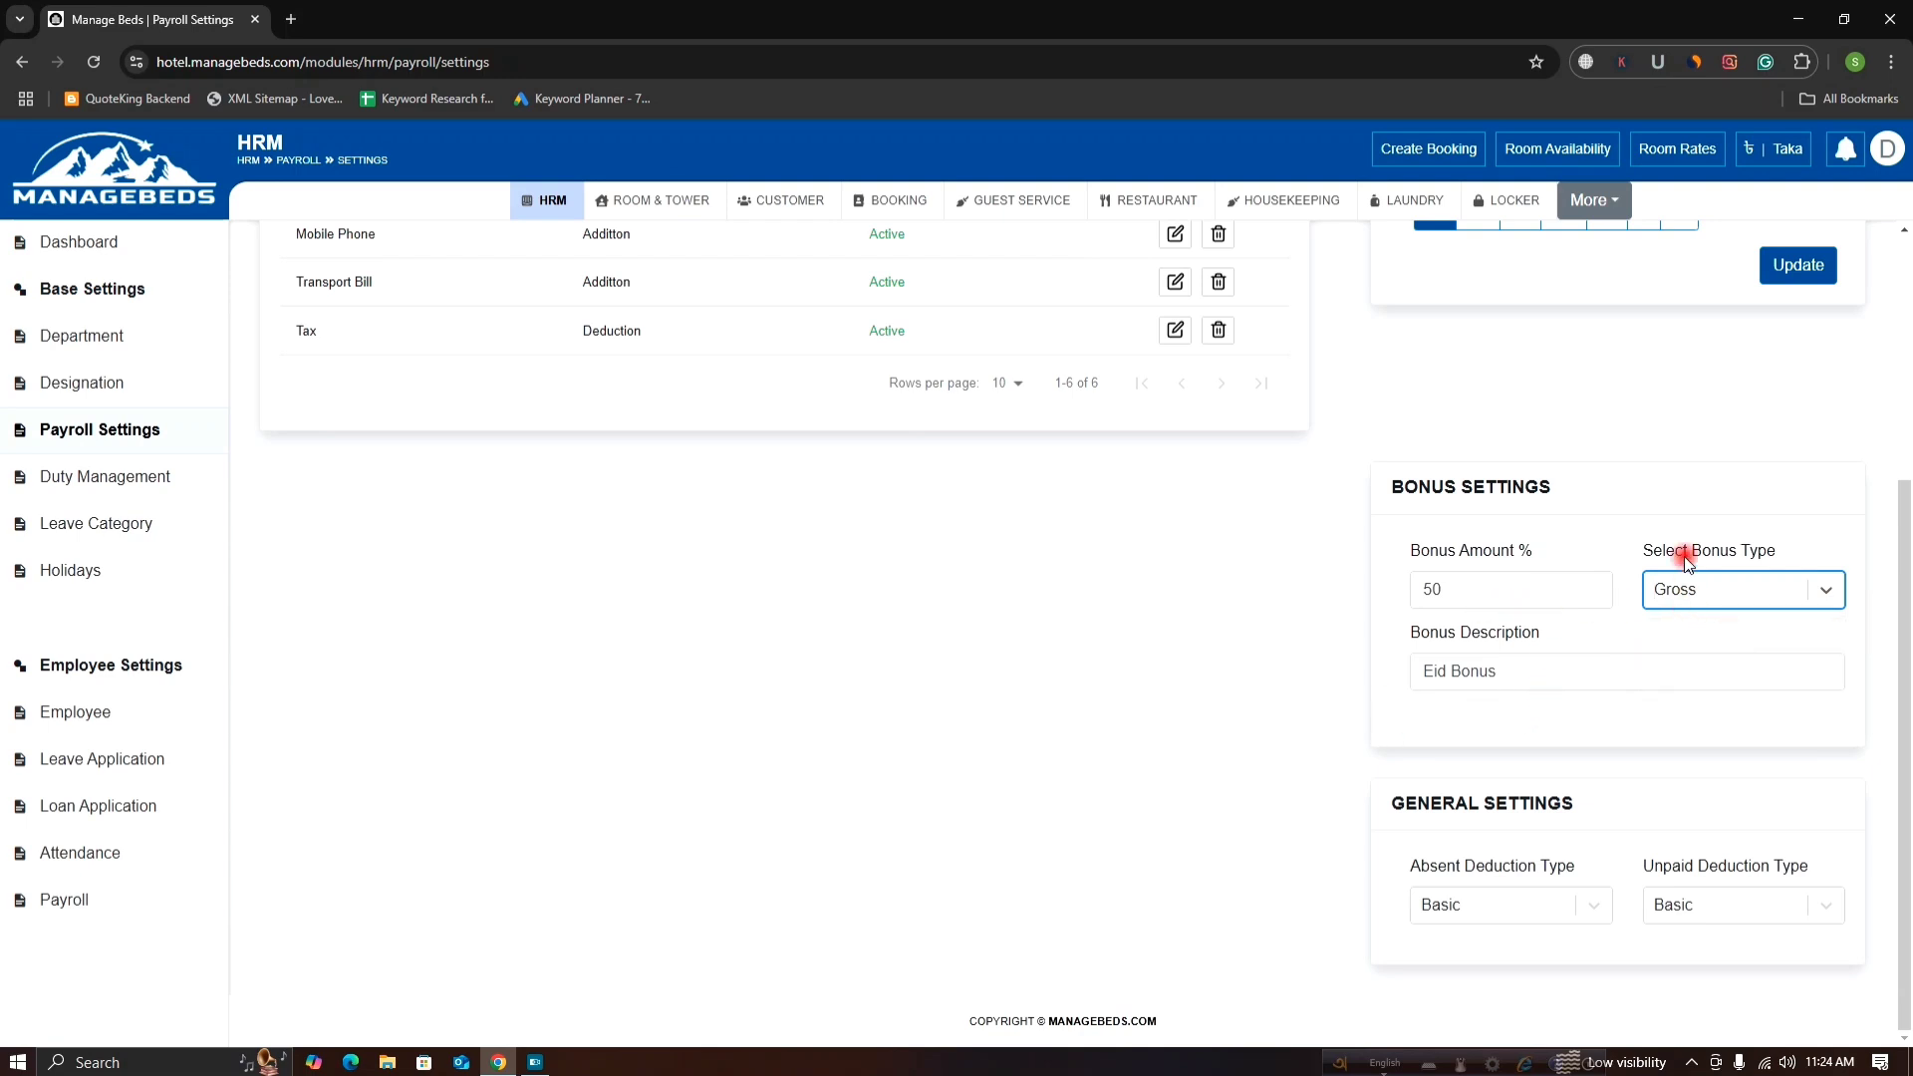
Step: Replace the bonus description in the bonus settings with "Christmas Bonus"
click(1504, 672)
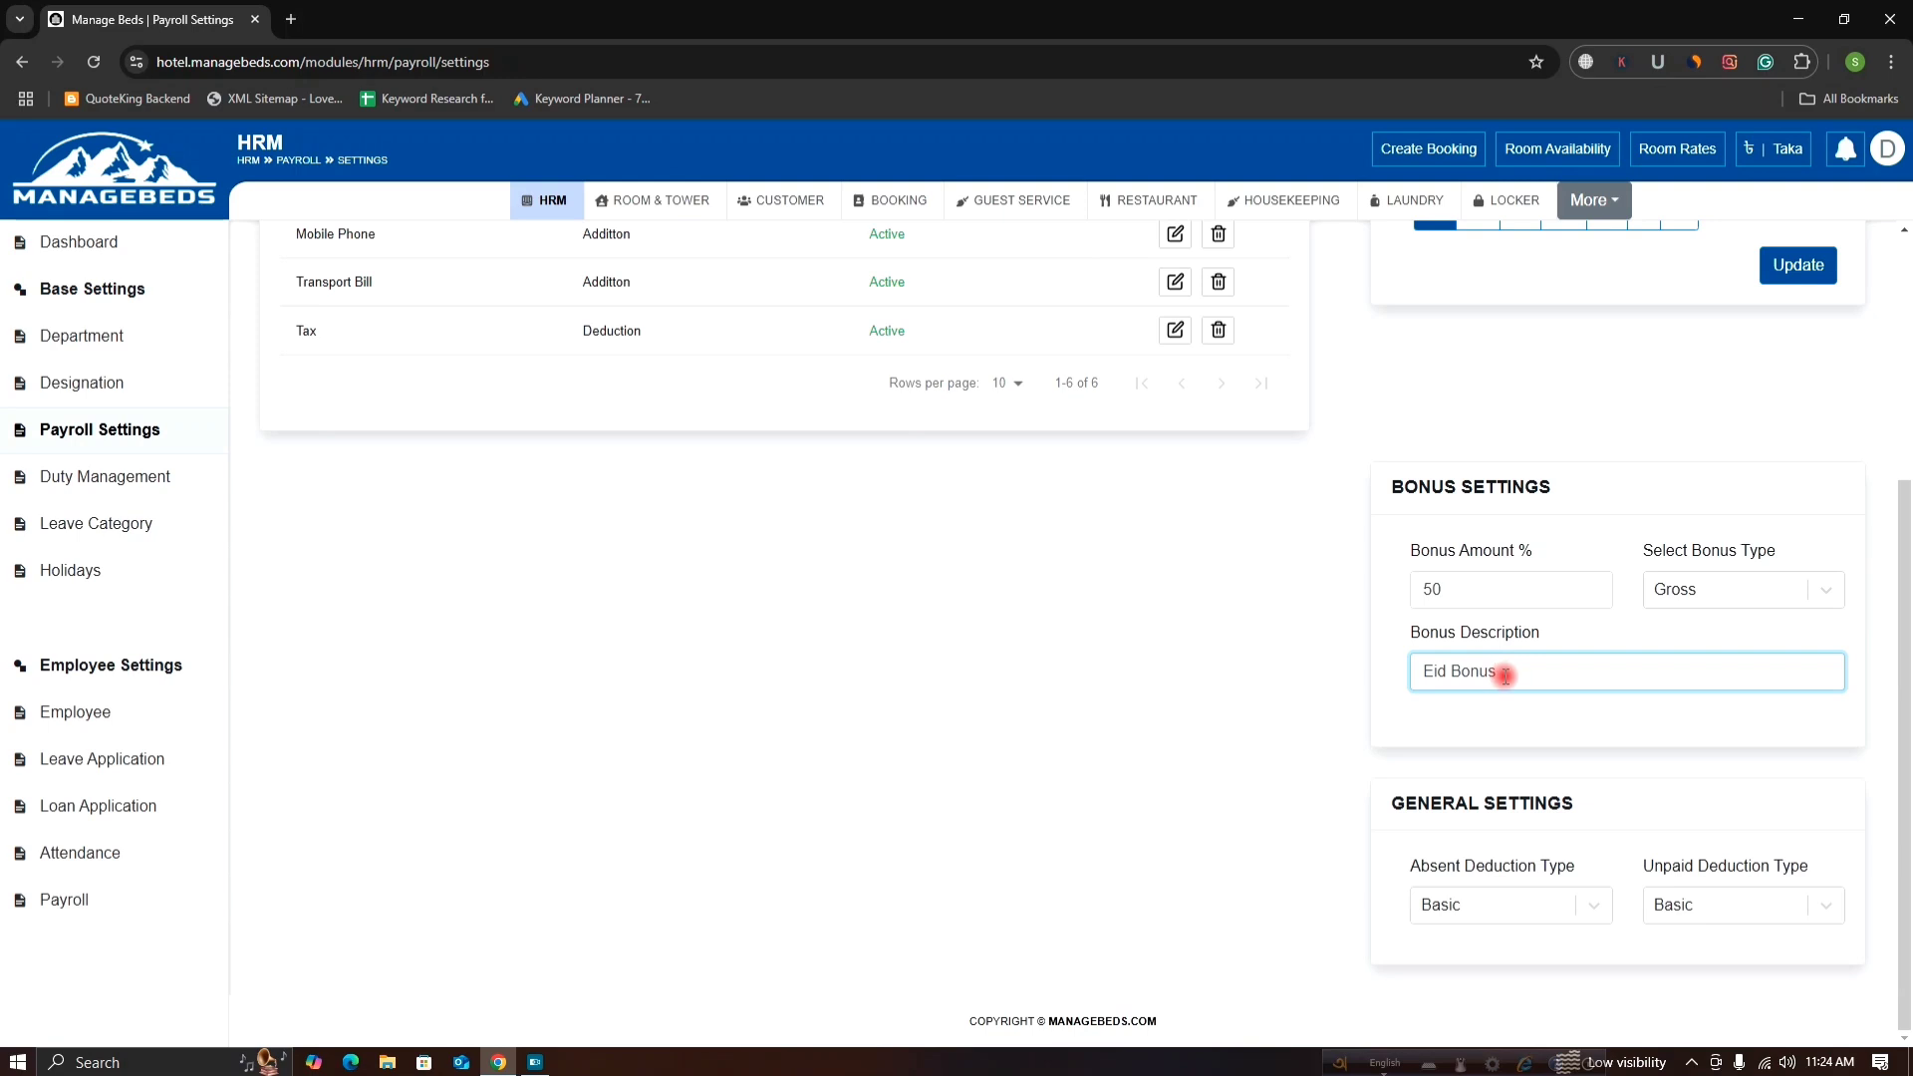
key(BackSpace)
key(BackSpace)
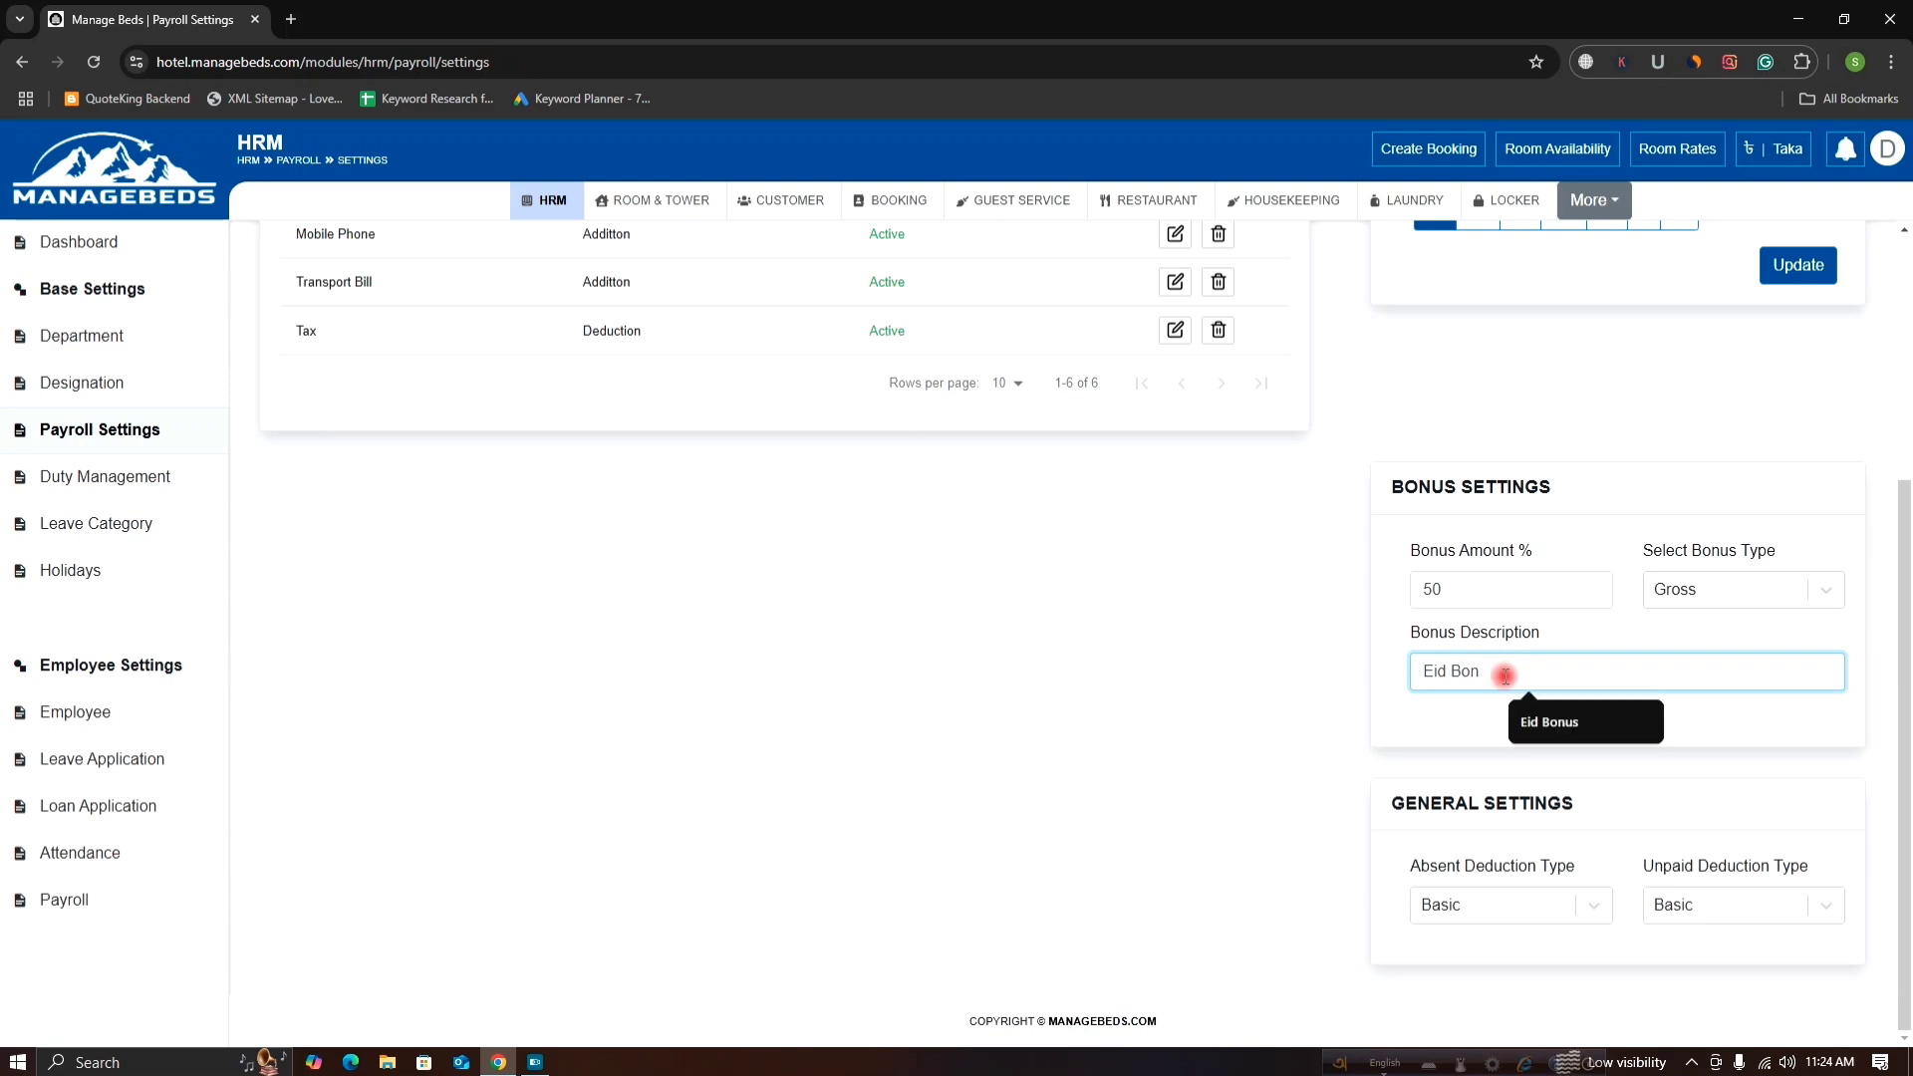
key(BackSpace)
key(BackSpace)
key(BackSpace)
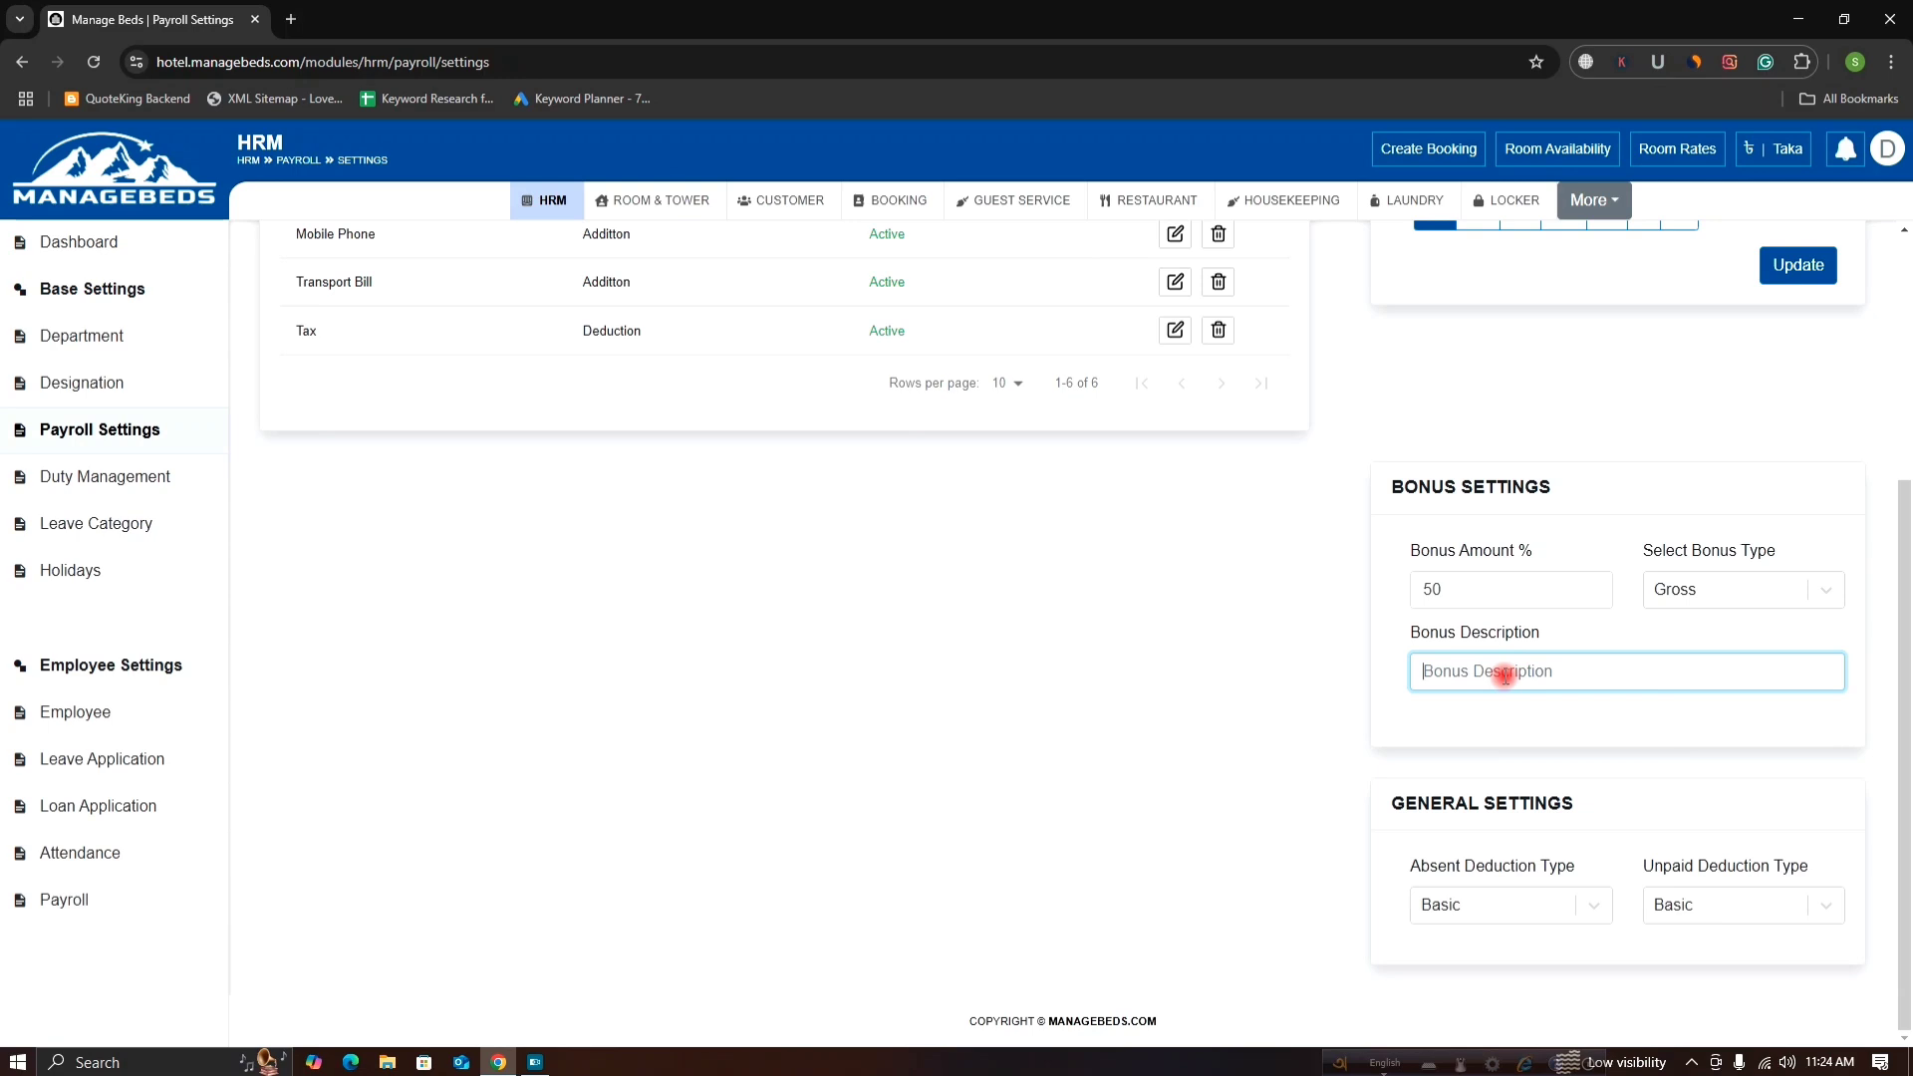
text(Christmas Bonus)
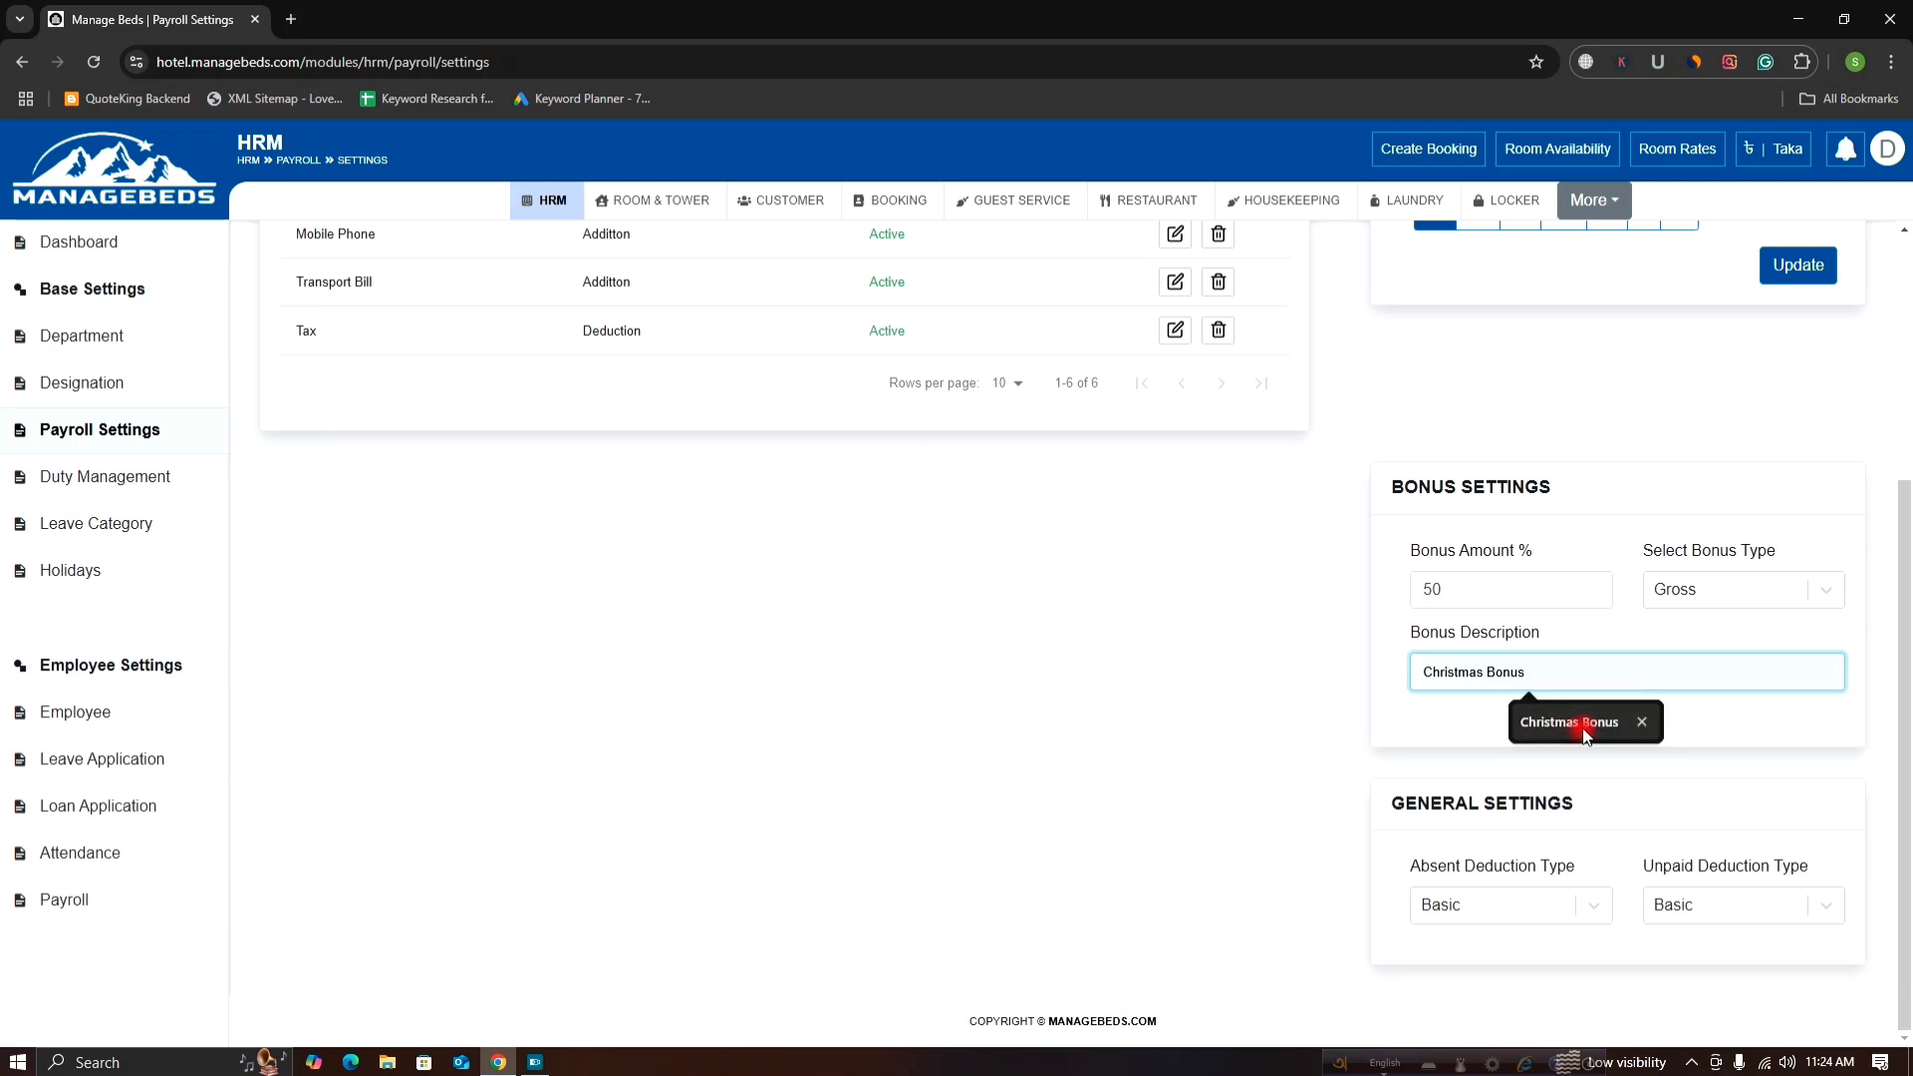
click(1589, 722)
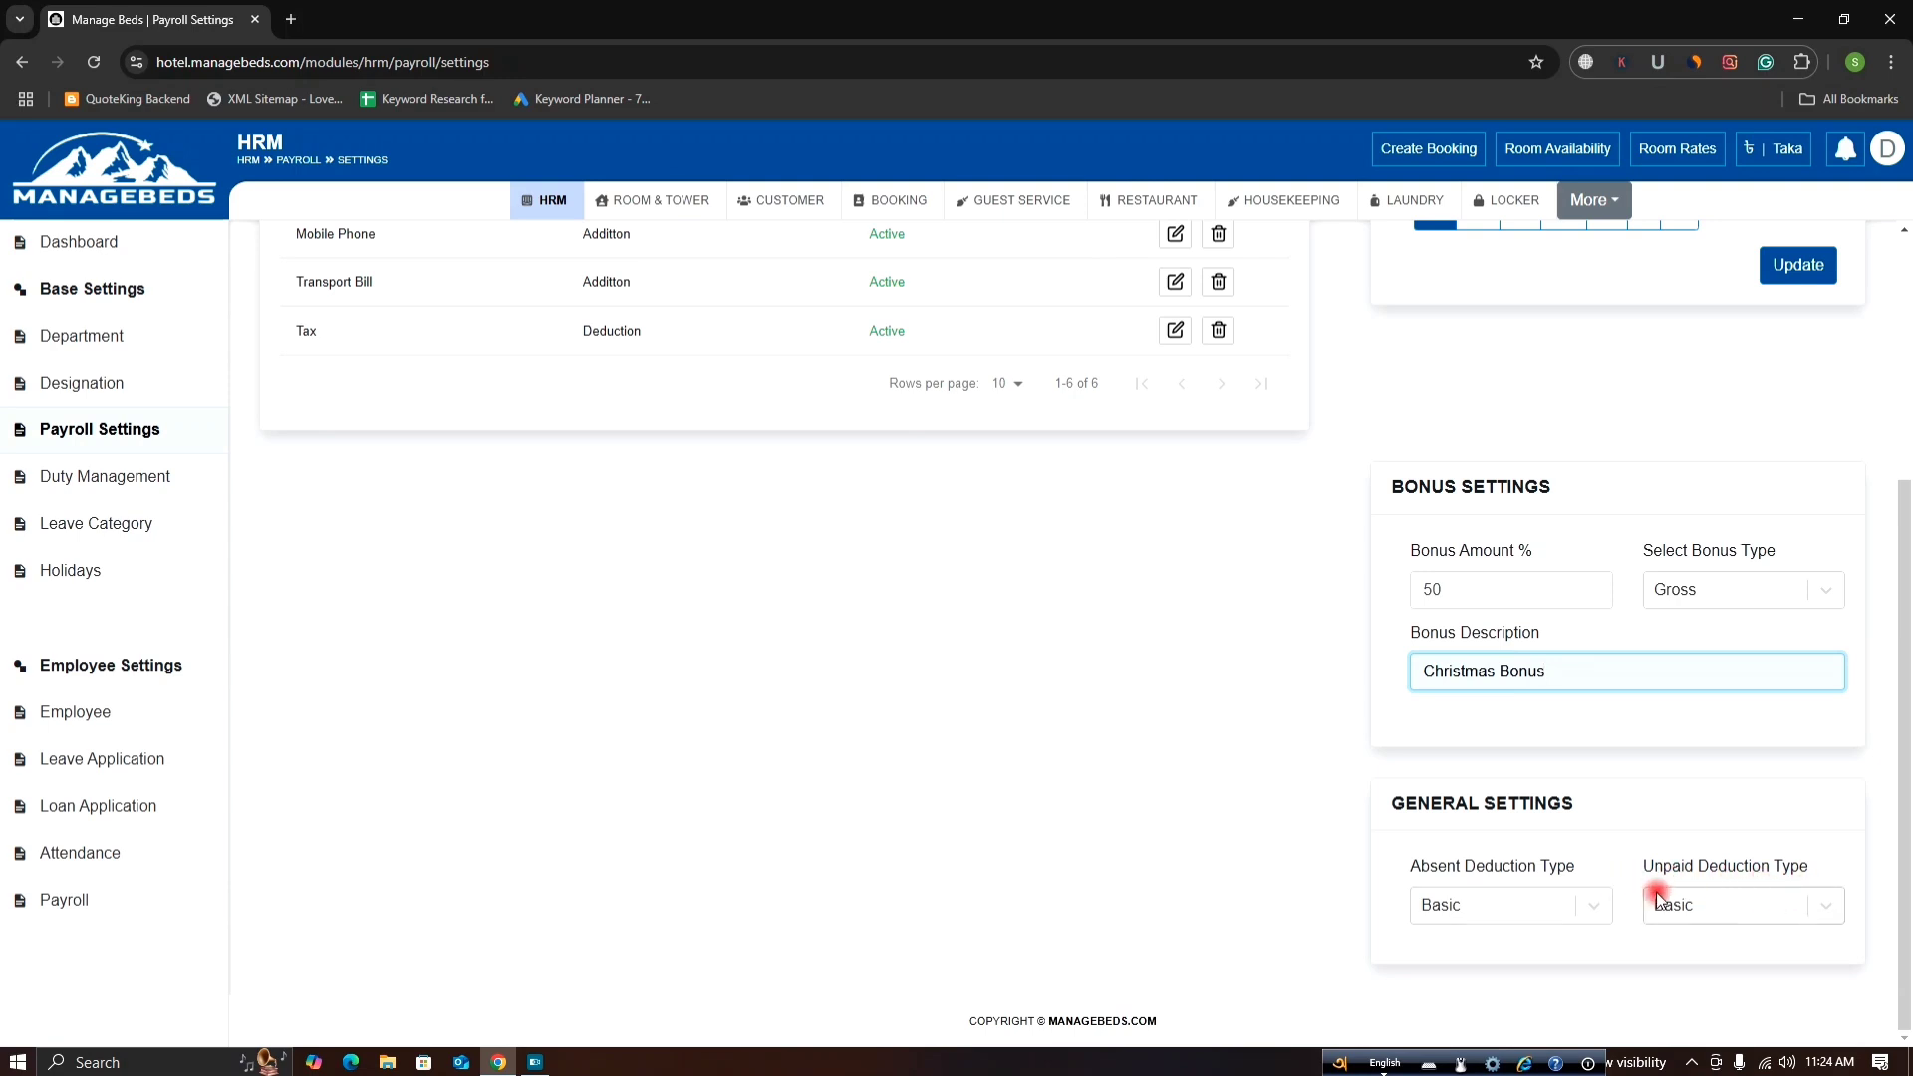
Step: Switch the absent deduction type in the general settings to Gross and back to Basic
click(1602, 905)
click(1580, 962)
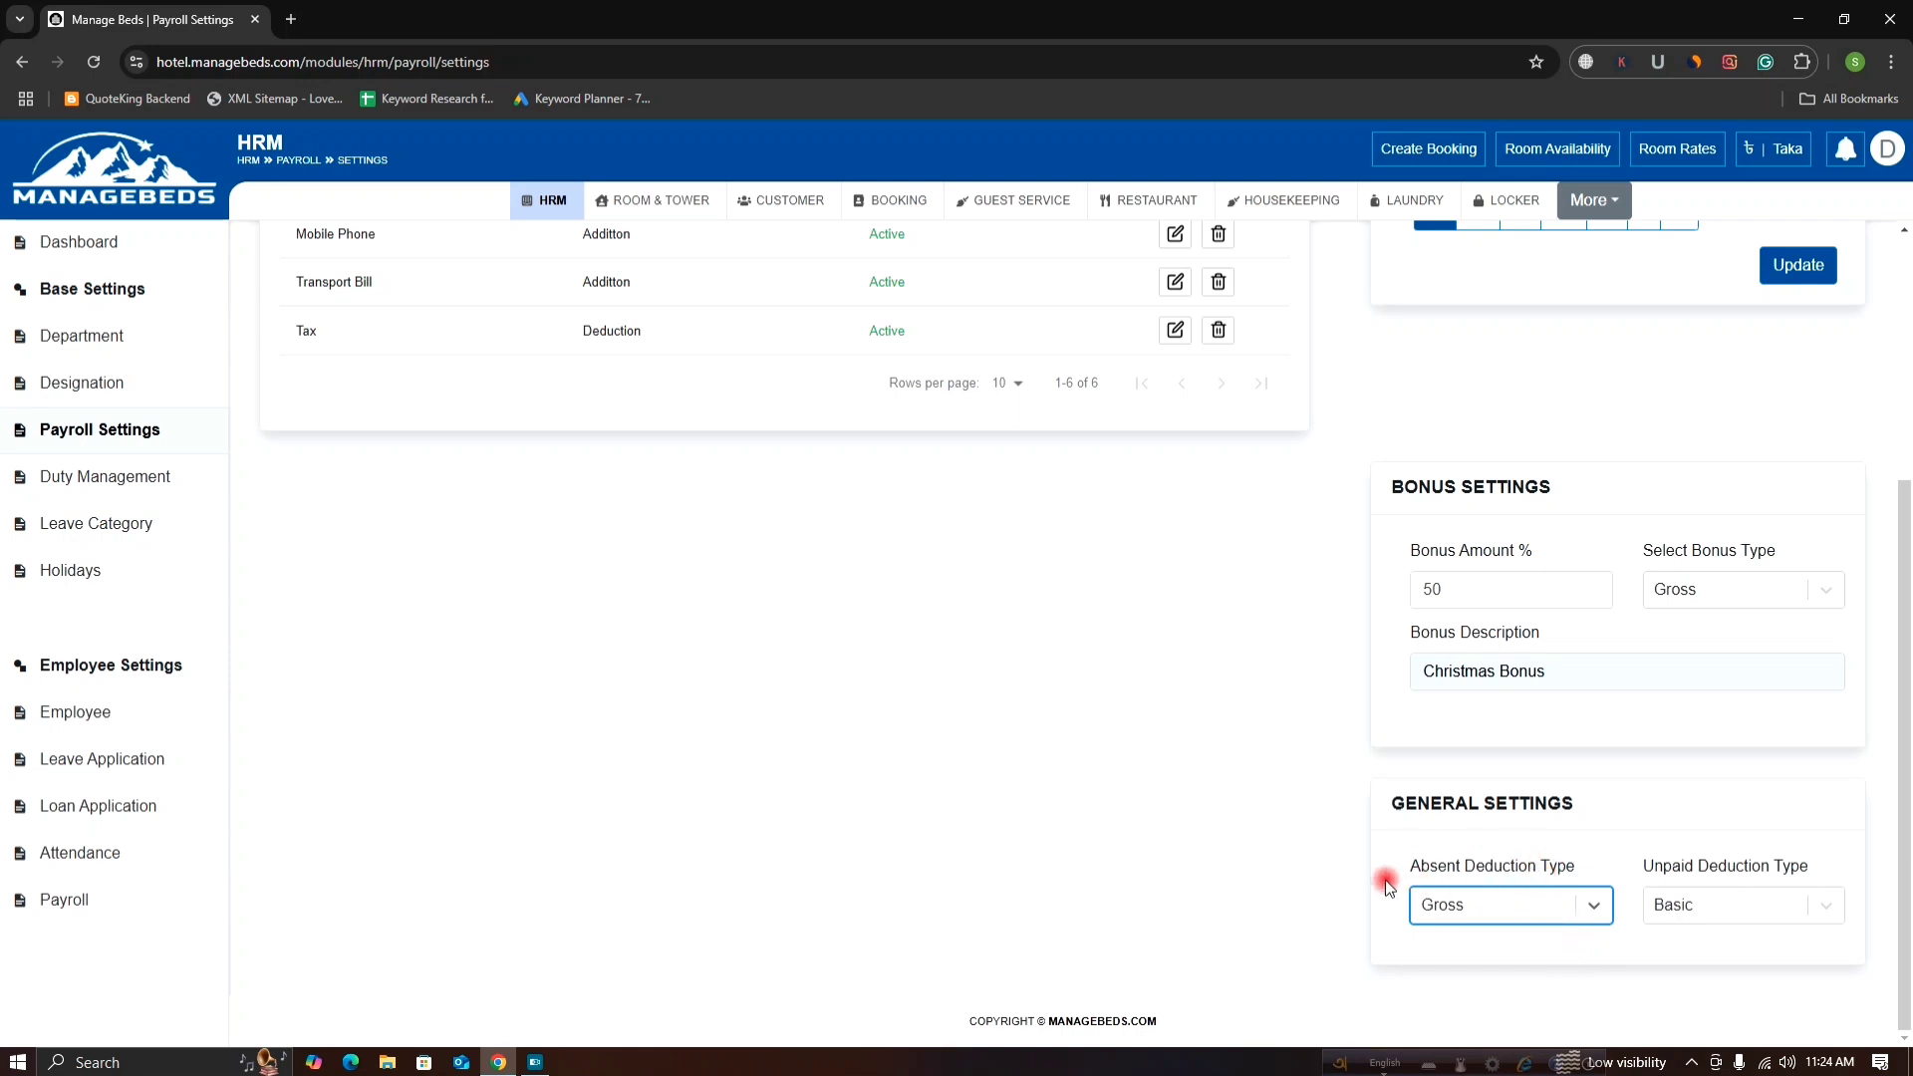
click(1592, 914)
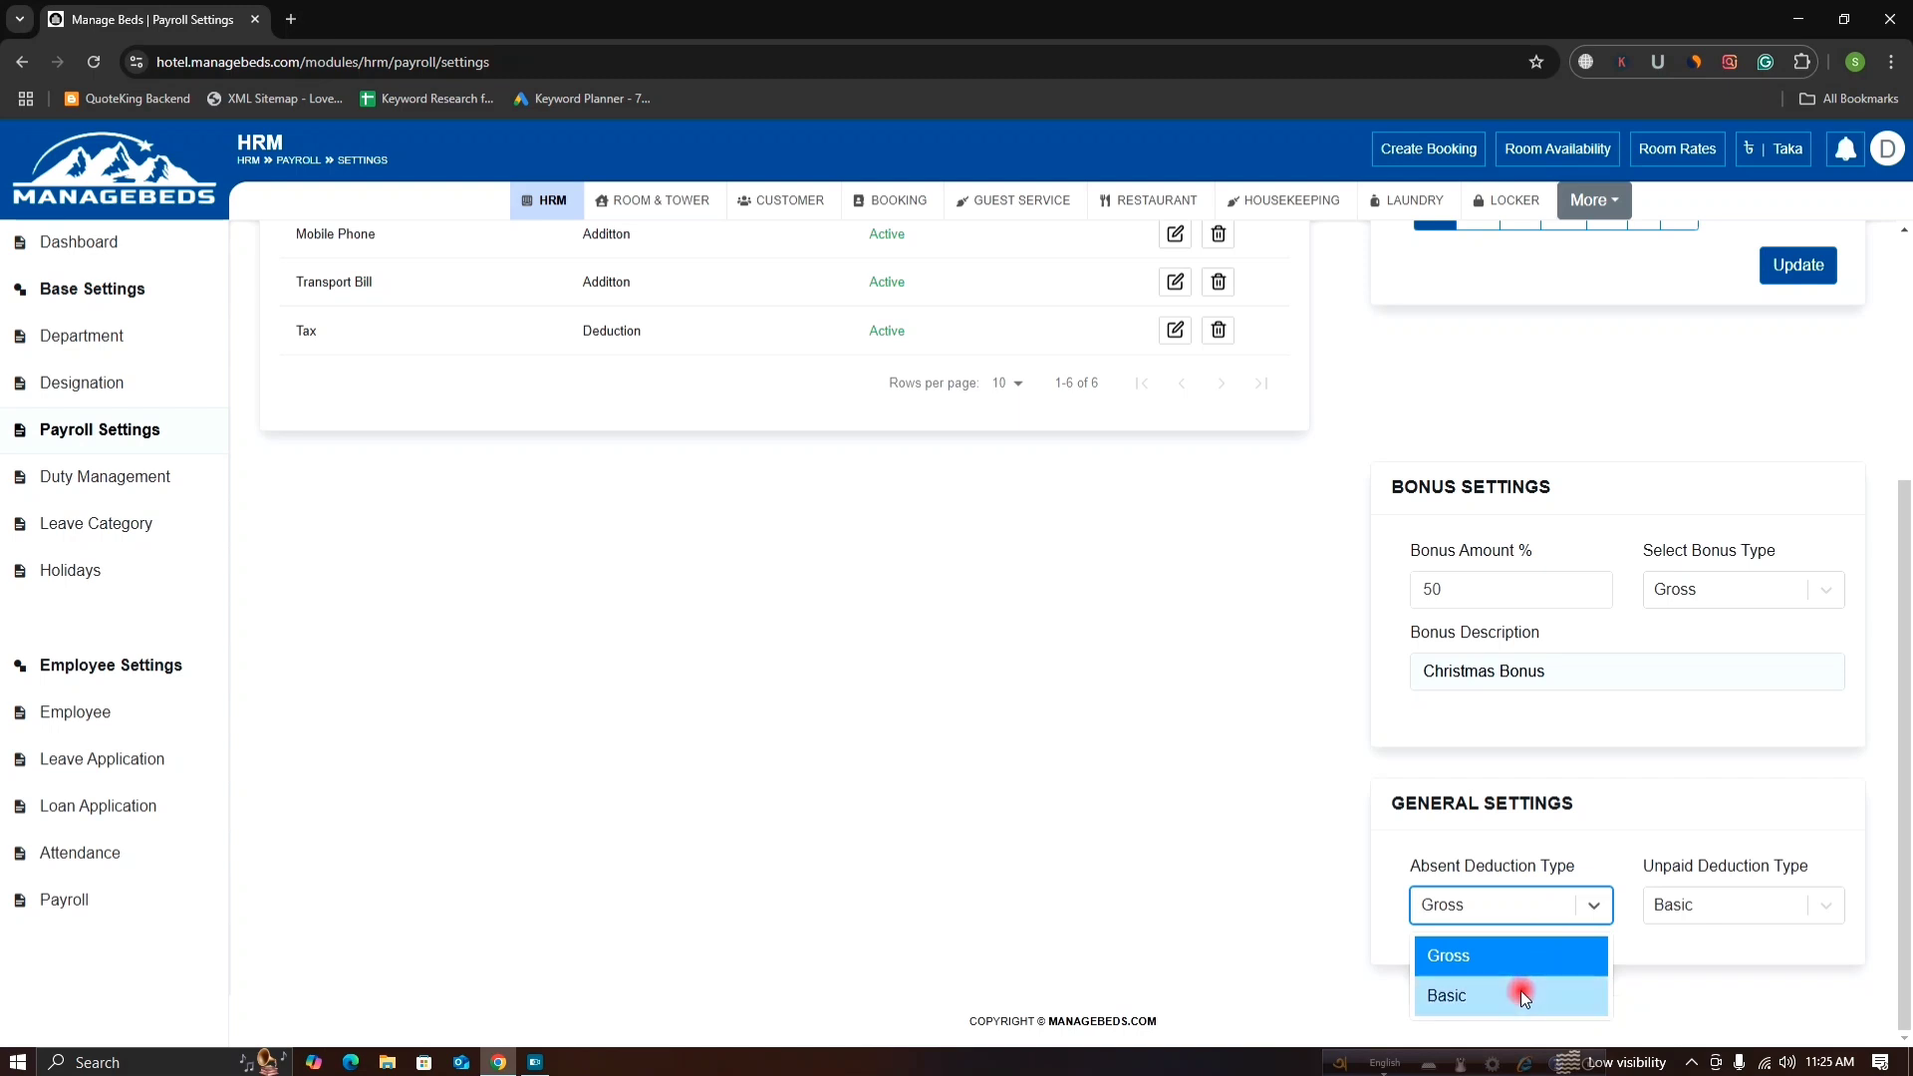
click(1520, 990)
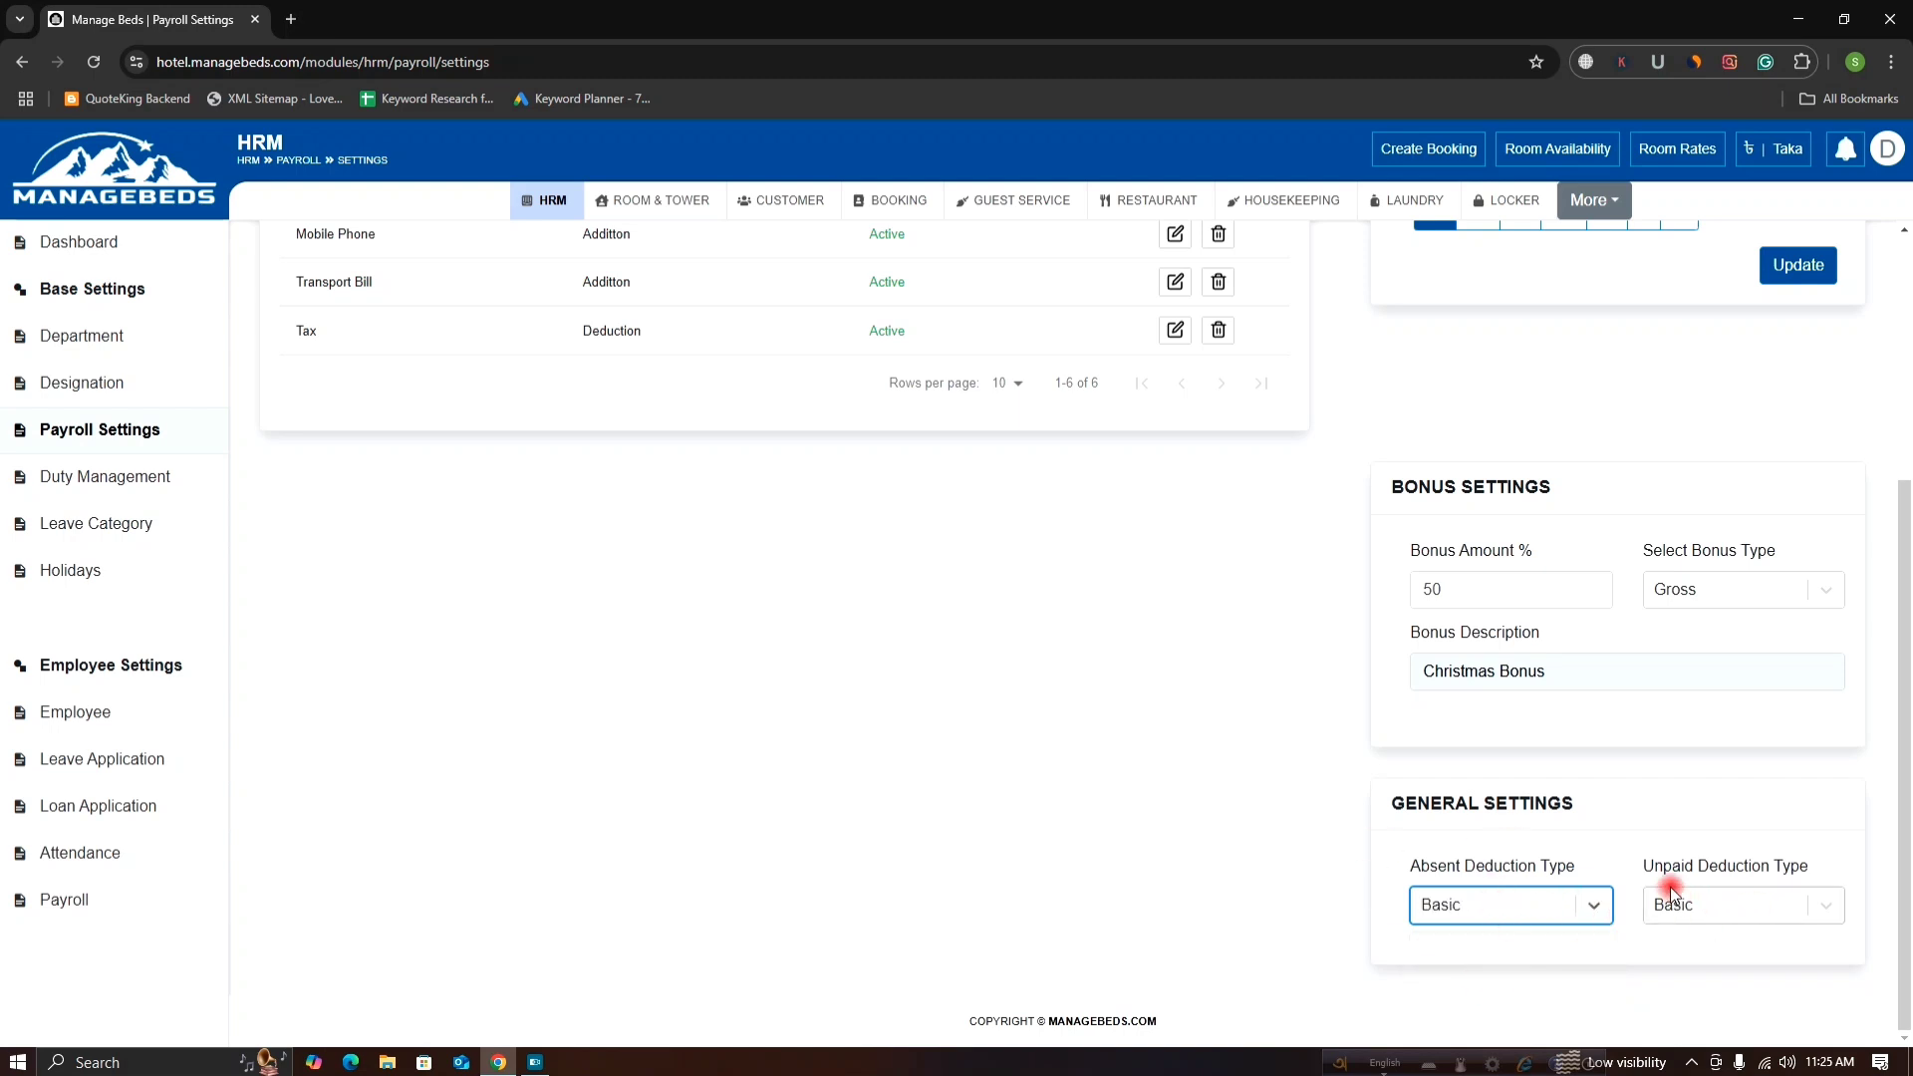
Step: Switch the unpaid deduction type in the general settings to Gross and back to Basic
click(1846, 915)
click(1747, 954)
click(1808, 906)
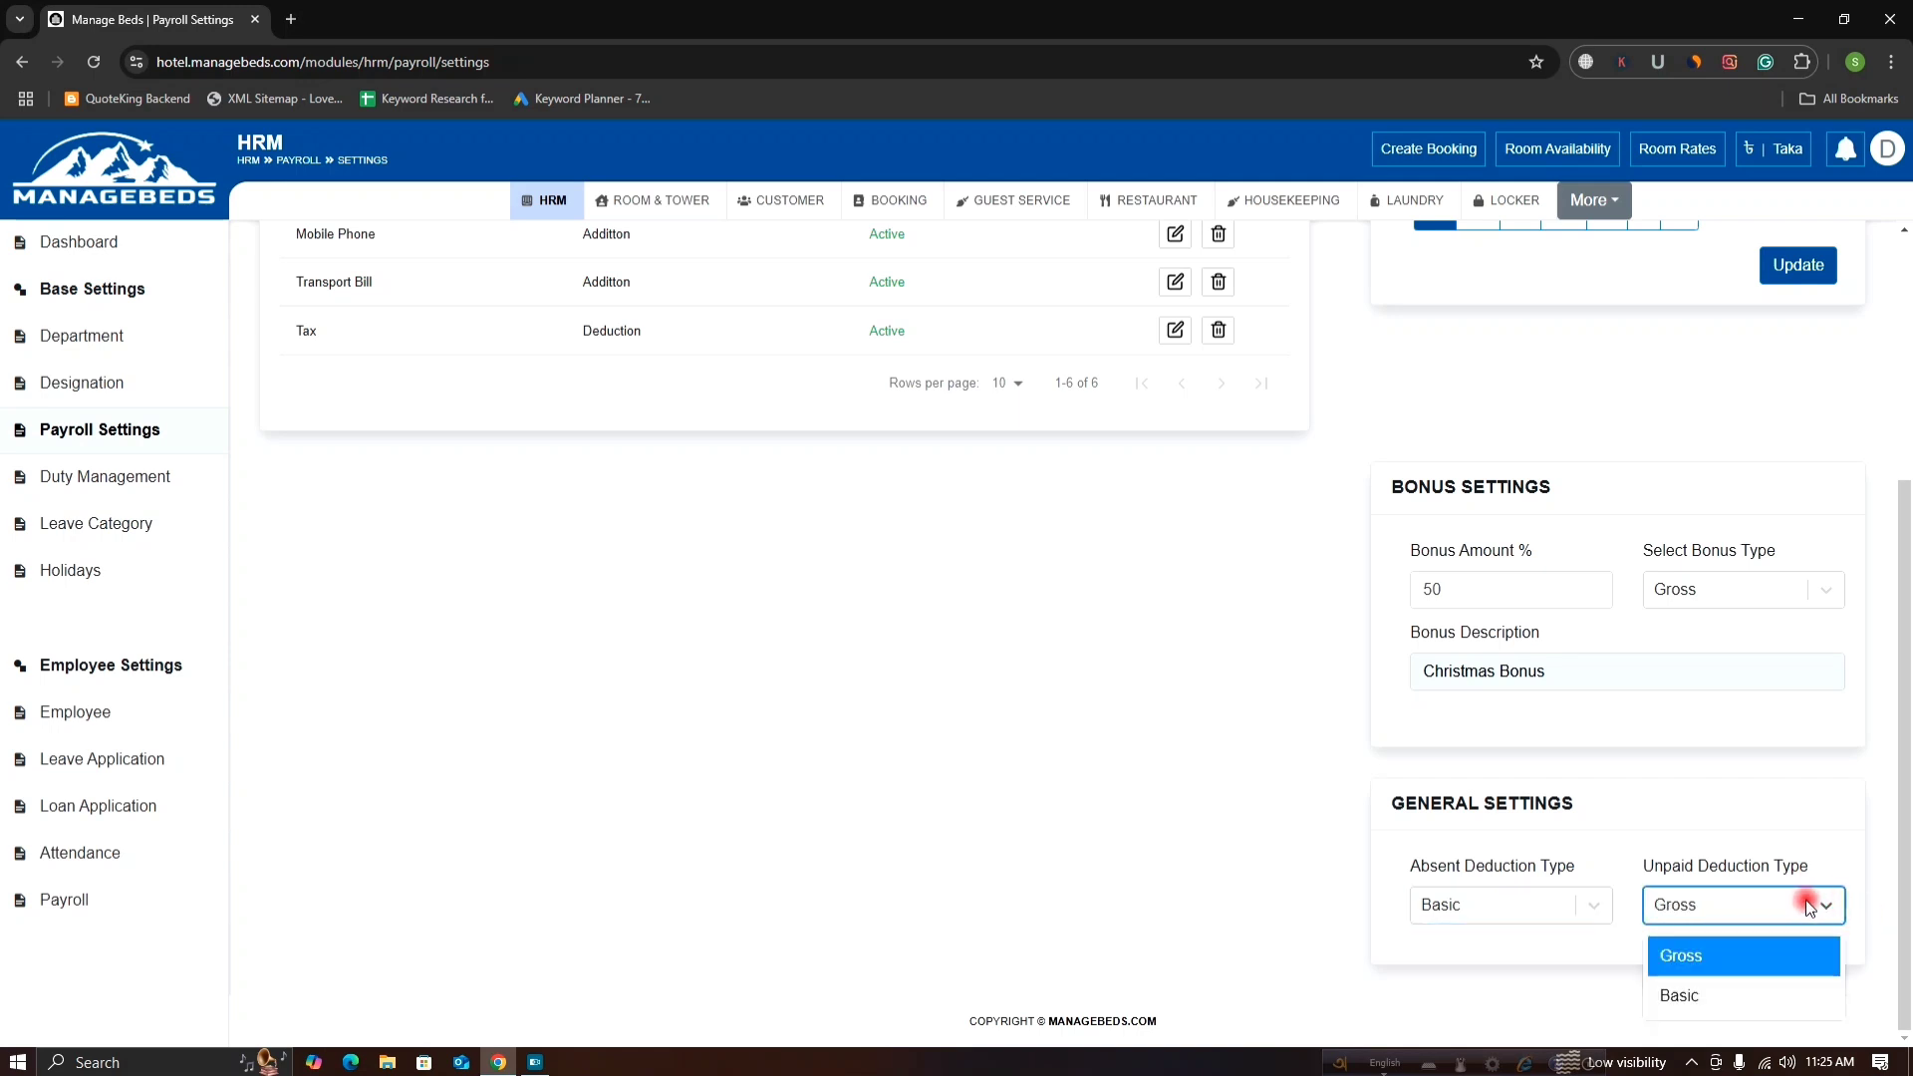
click(1755, 993)
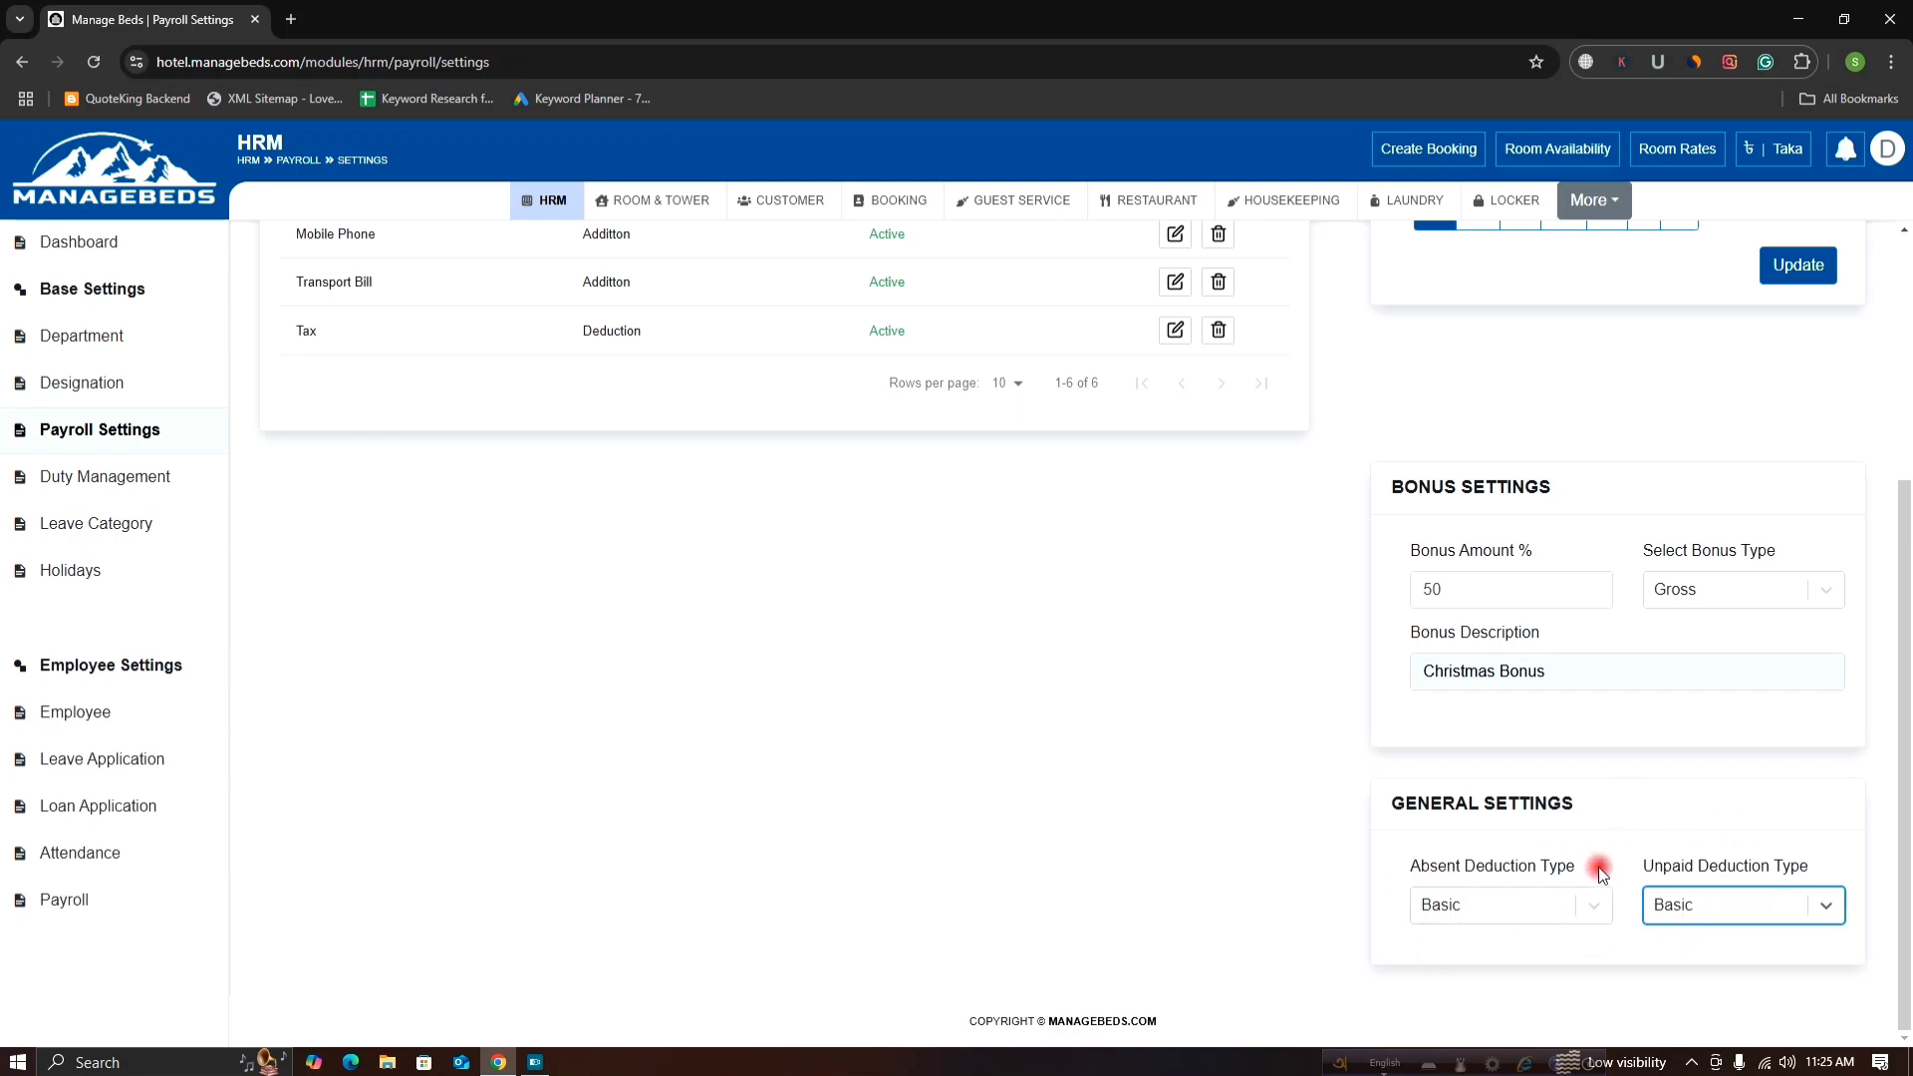
scroll(1387, 842, up, 3)
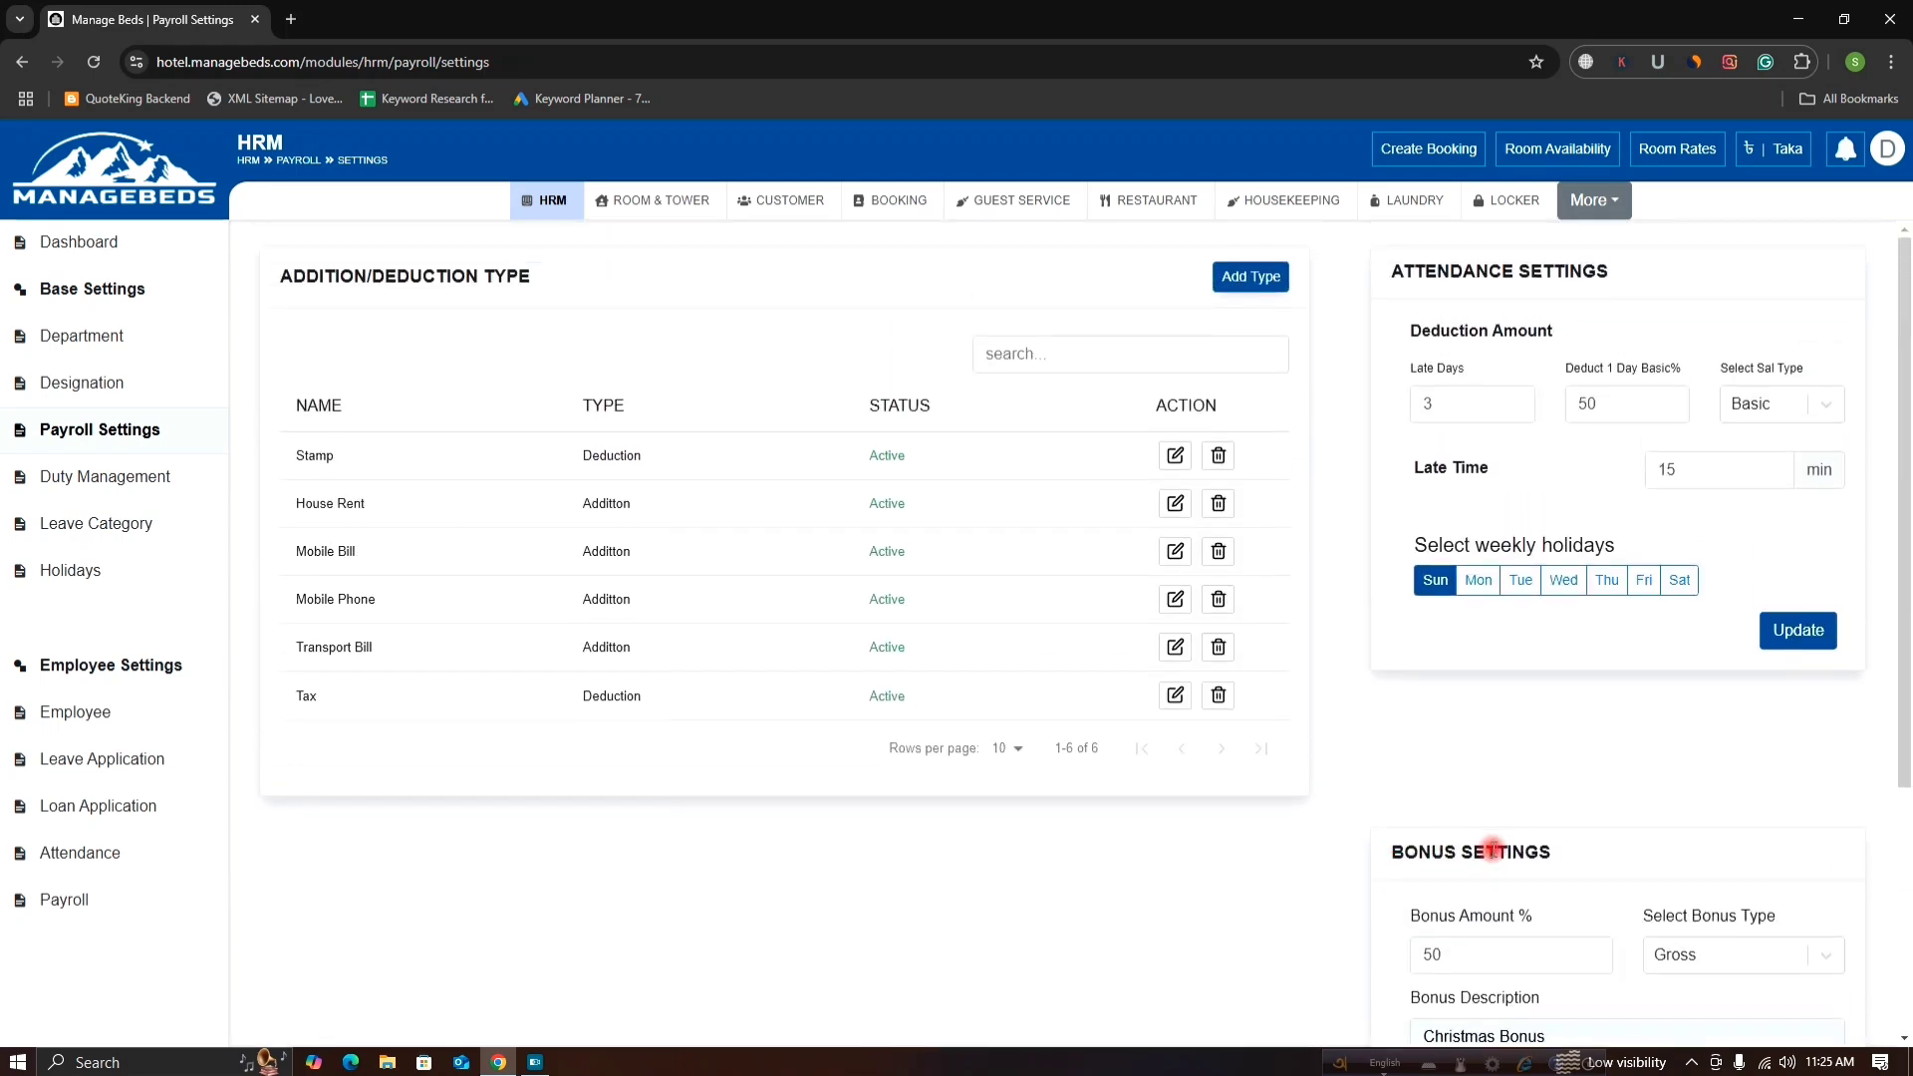
scroll(1524, 842, down, 4)
scroll(1232, 801, up, 4)
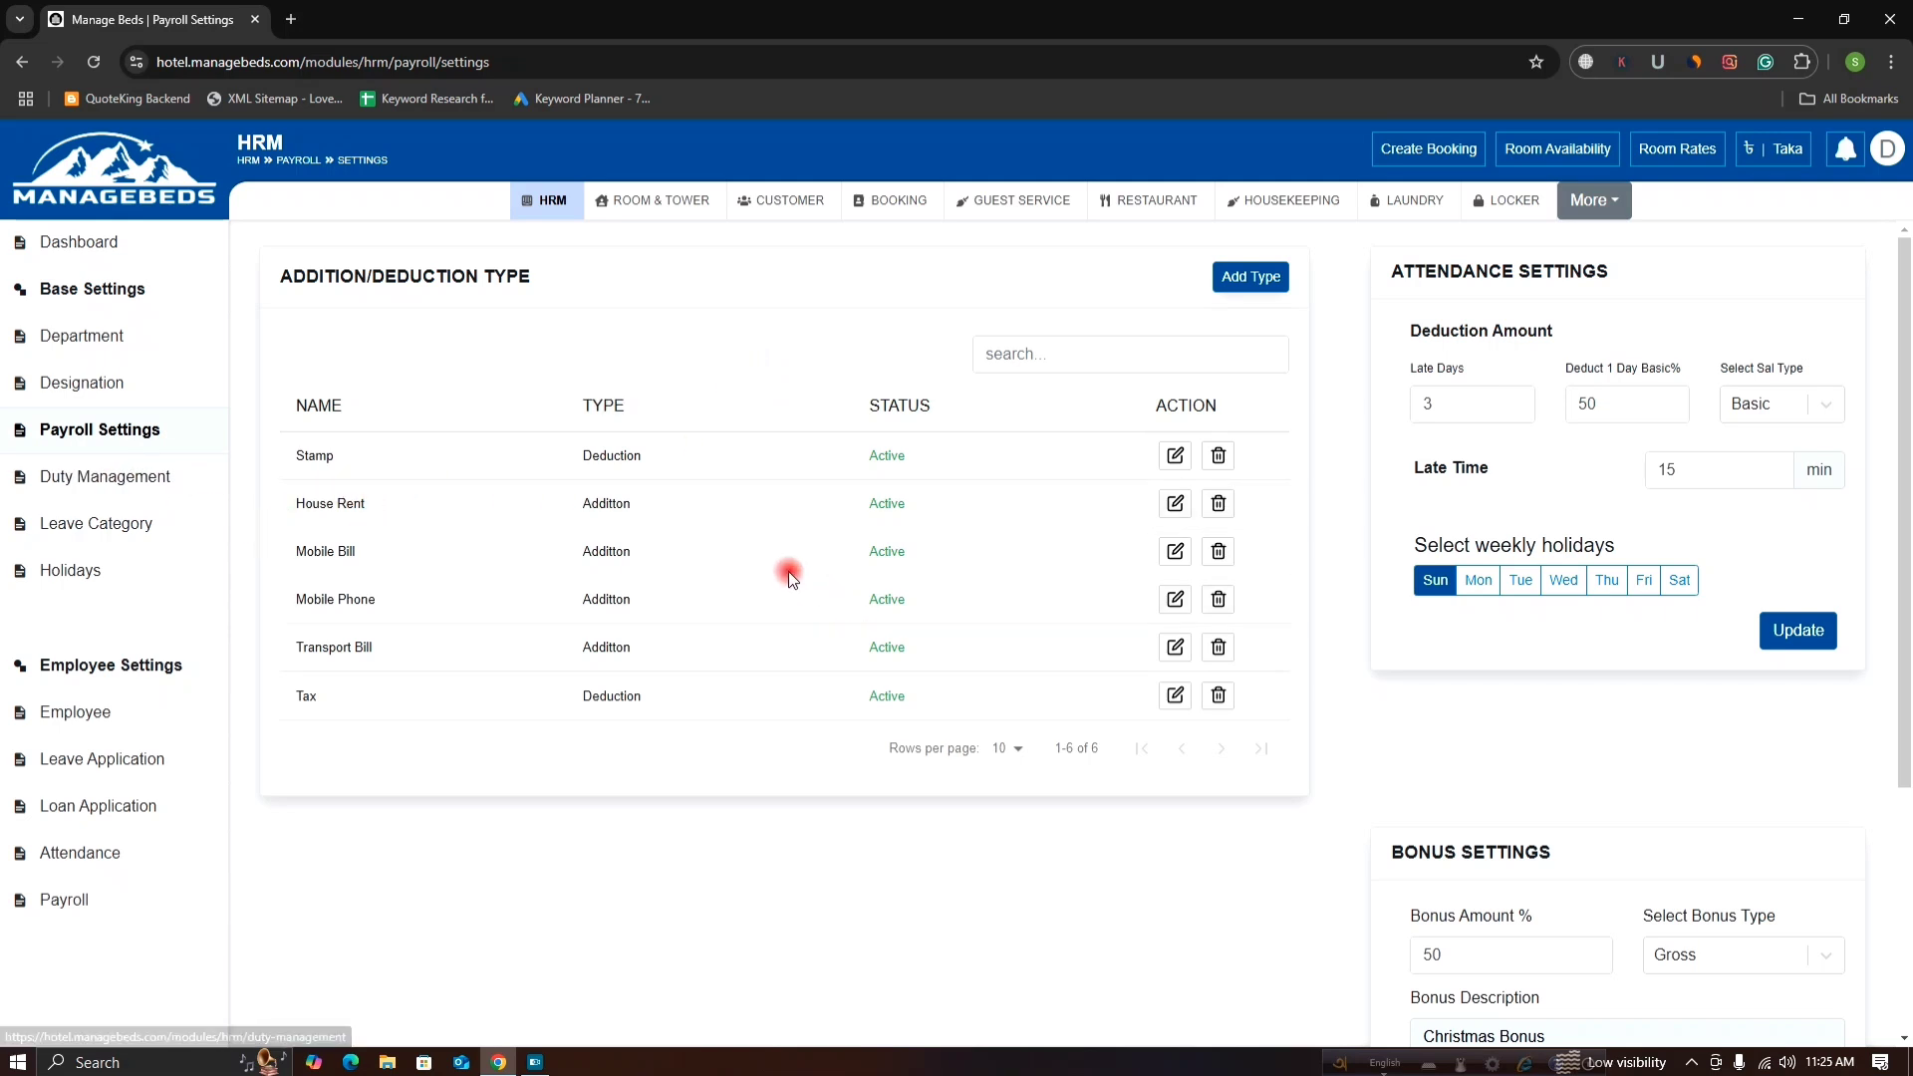
click(1226, 1056)
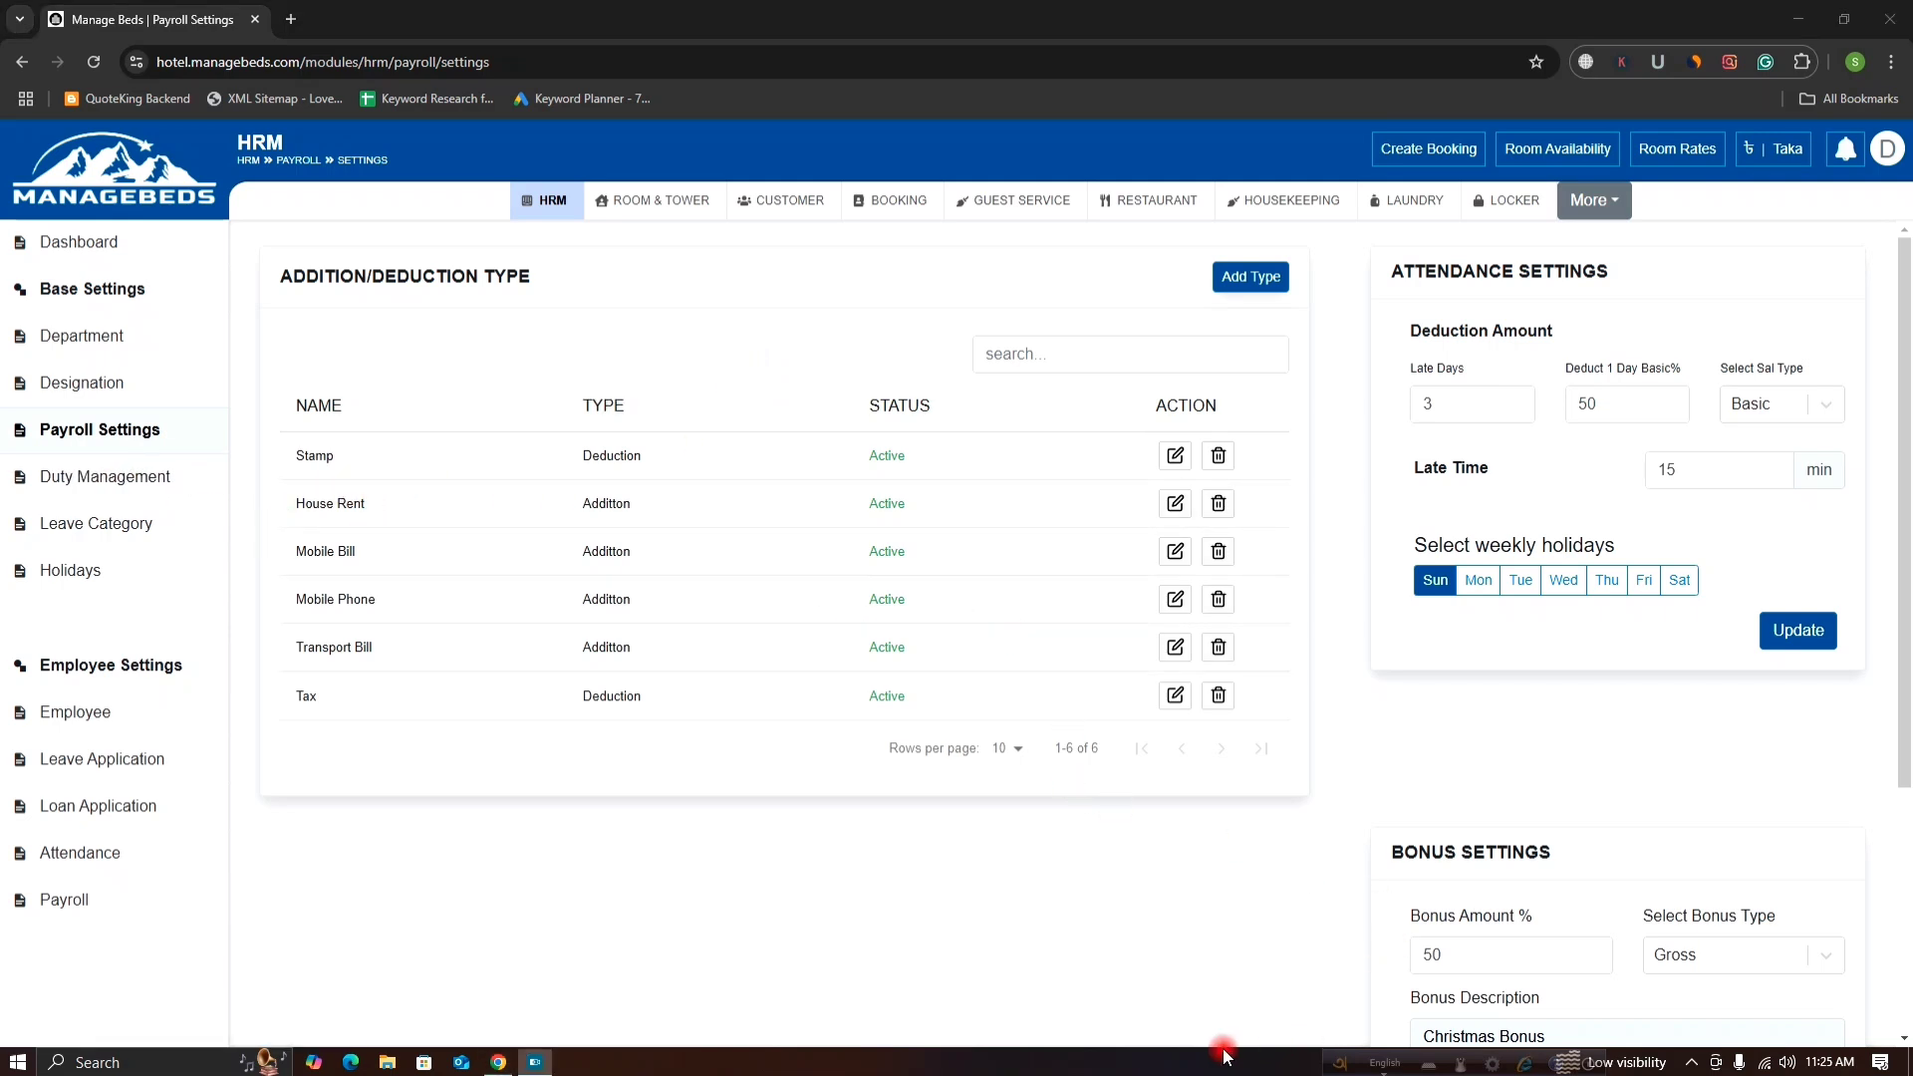